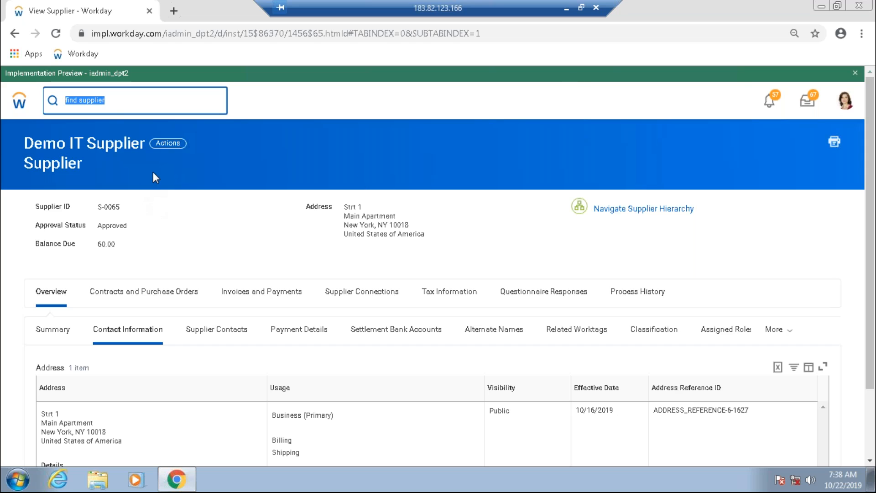
- Find and open the Start Proxy task, and start a proxy session on behalf of the other worker
click(119, 106)
key(ctrl+a)
key(BackSpace)
text(start proxy with)
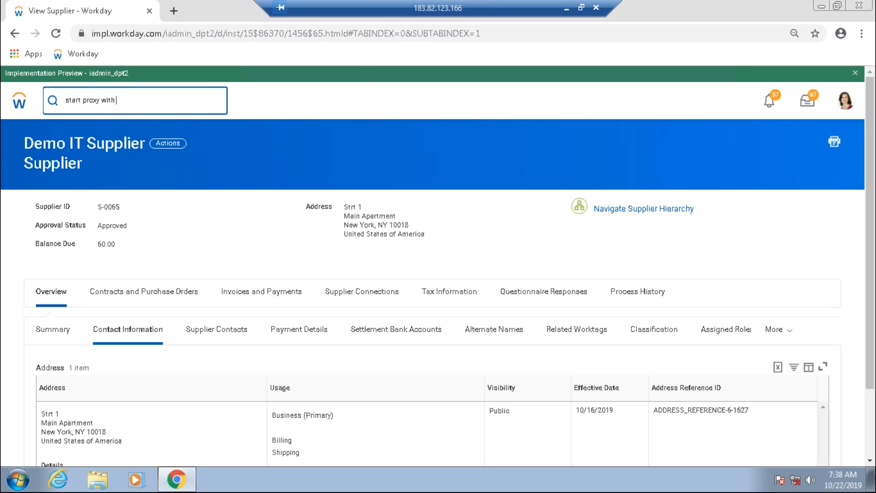
key(BackSpace)
key(BackSpace)
key(BackSpace)
key(BackSpace)
text(\)
key(Return)
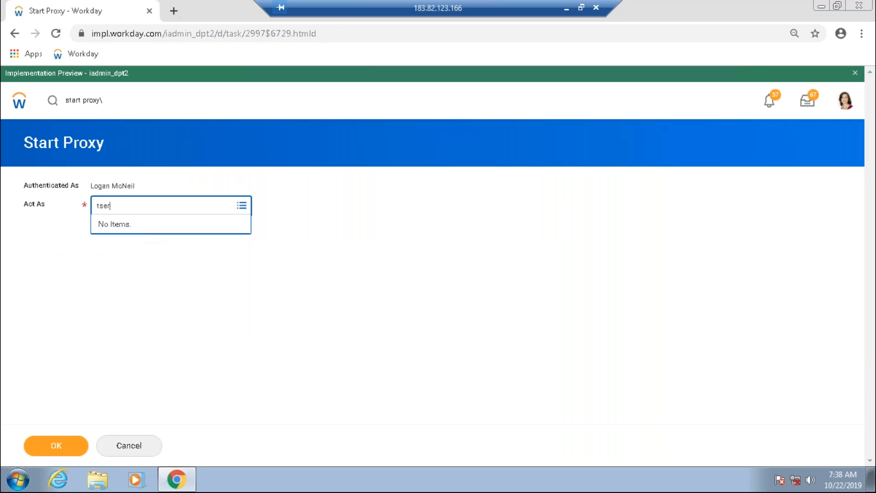
key(Return)
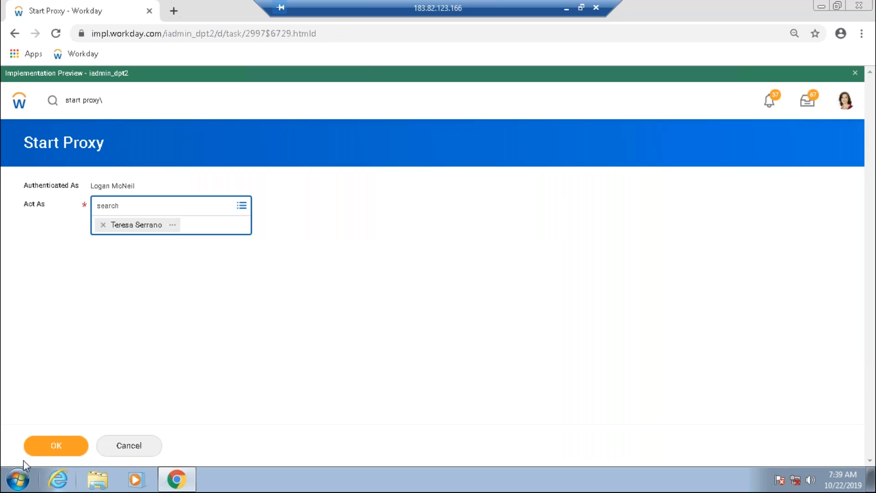
click(43, 446)
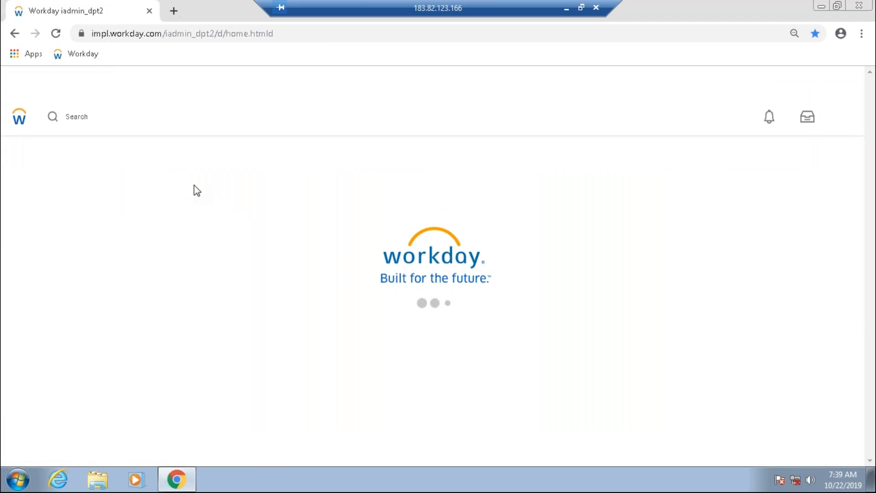
- Search for the Create Supplier Invoice Adjustment task and open it
click(141, 110)
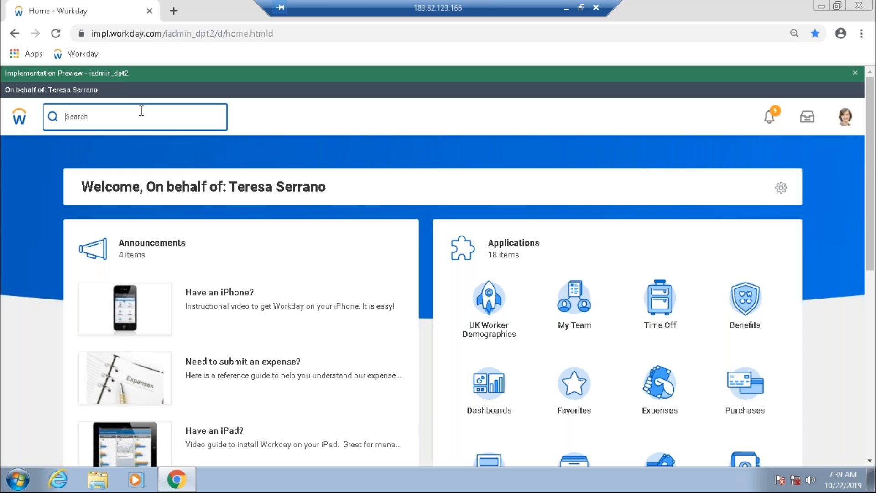
text(create supp invoi ad)
key(Down)
key(Return)
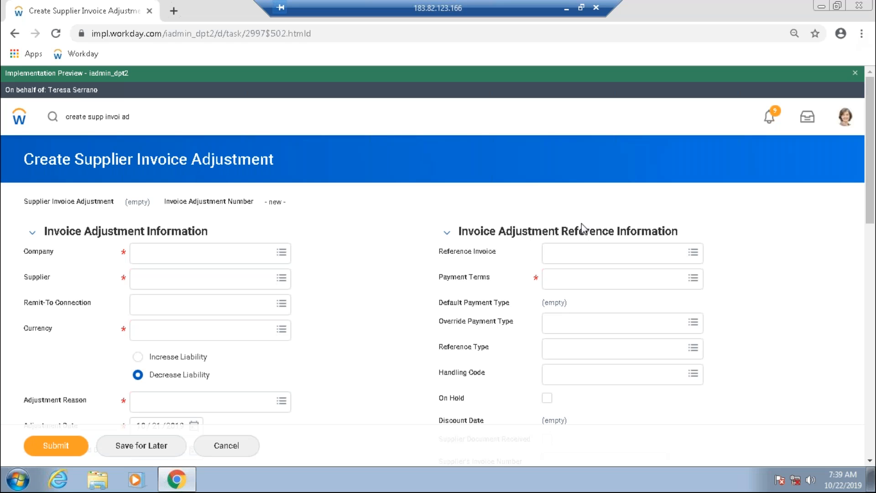
- Set the invoice adjustment's company to DCS Demo Company Finance Sept
scroll(228, 249, down, 10)
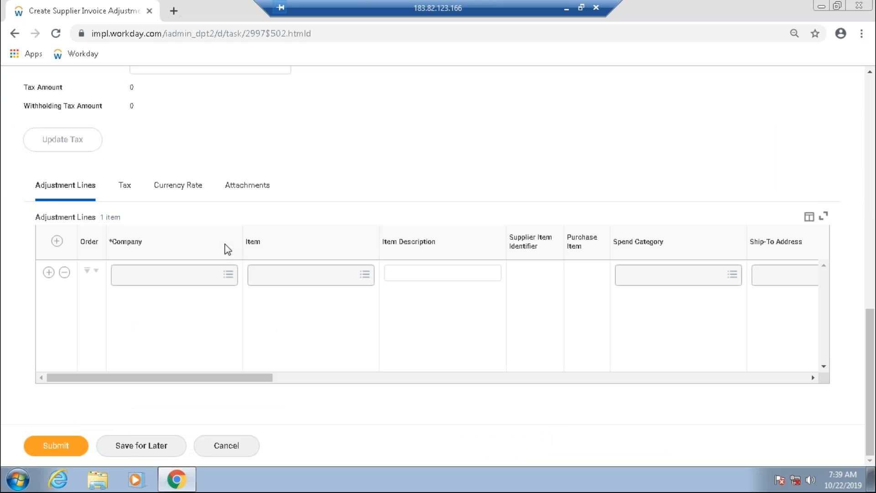
ctrl+scroll(228, 249, down, 2)
scroll(228, 249, up, 5)
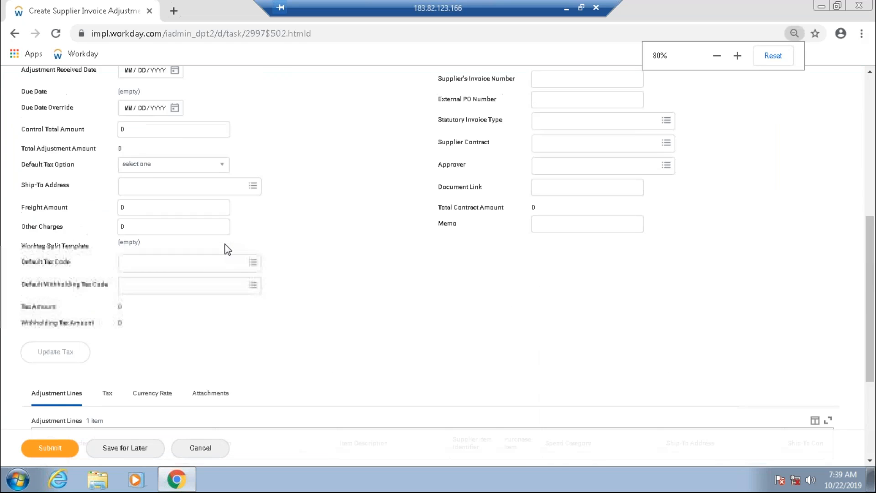
scroll(228, 249, up, 5)
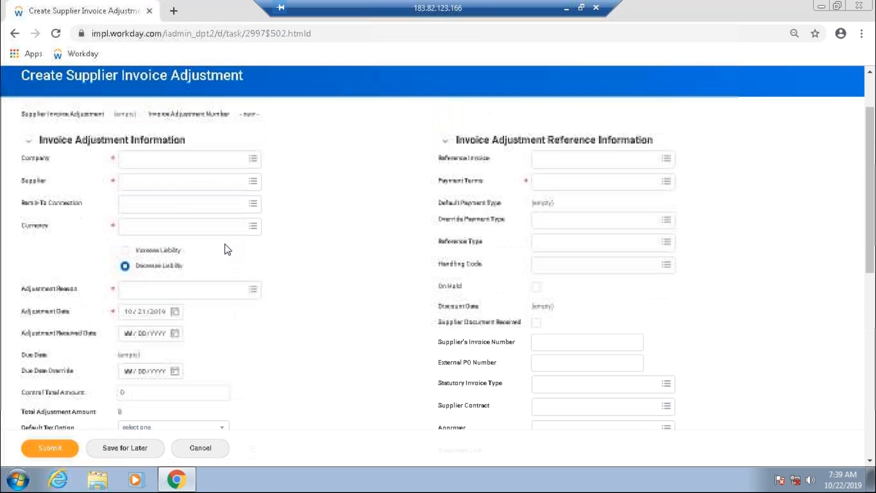
click(182, 165)
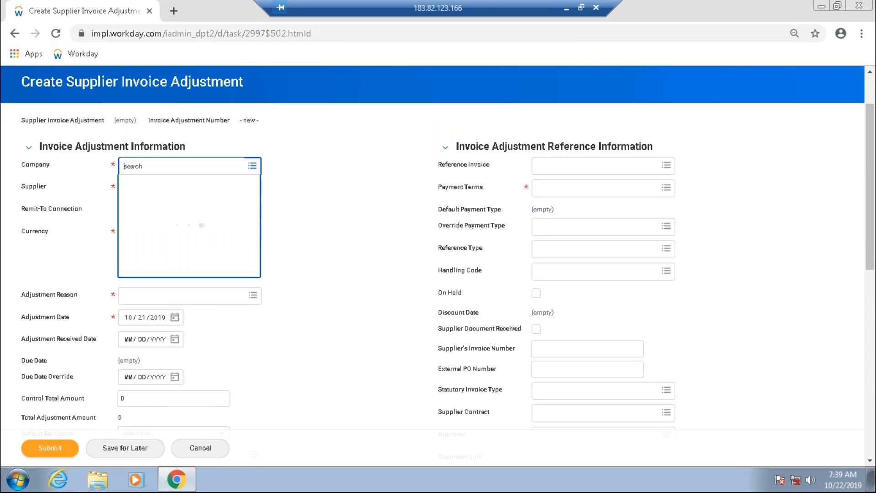
text(demo)
key(Return)
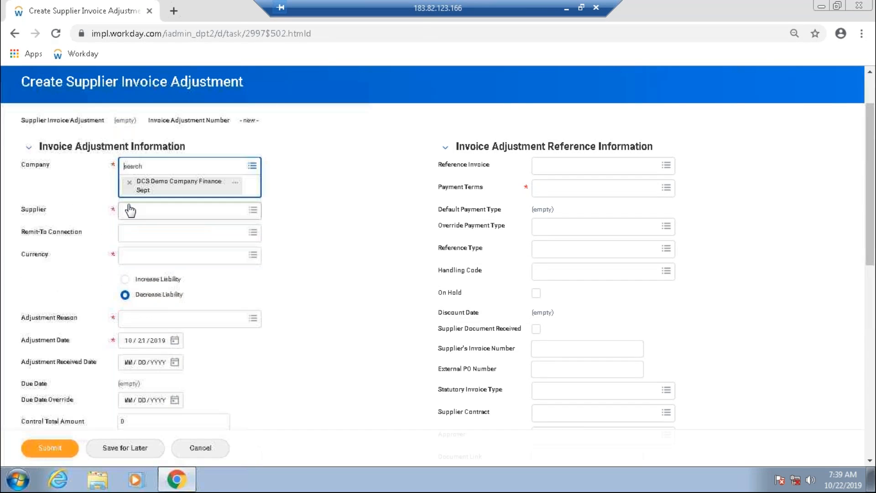
- Set the invoice adjustment's supplier to Demo IT Supplier
key(ctrl+plus)
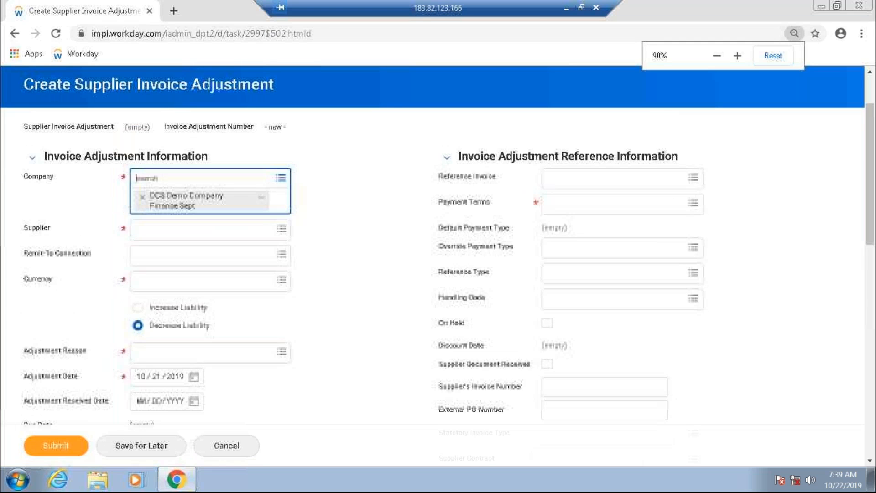
key(ctrl+plus)
click(183, 233)
text(demo)
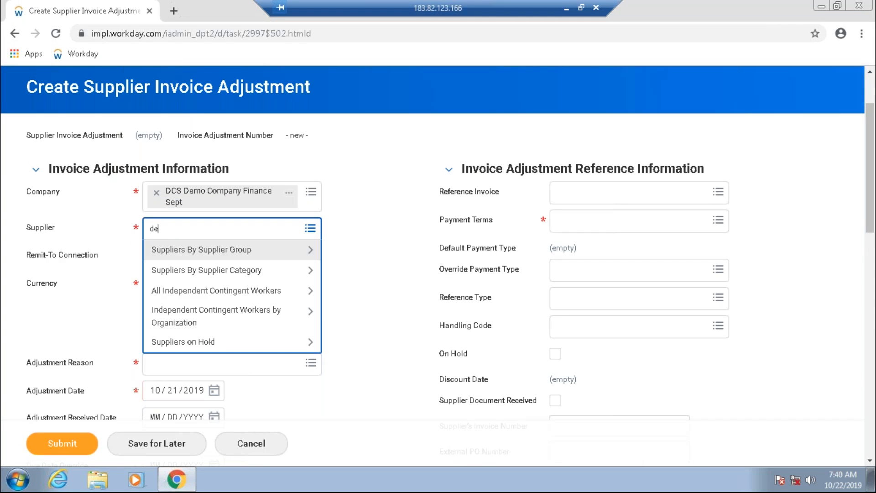
key(Return)
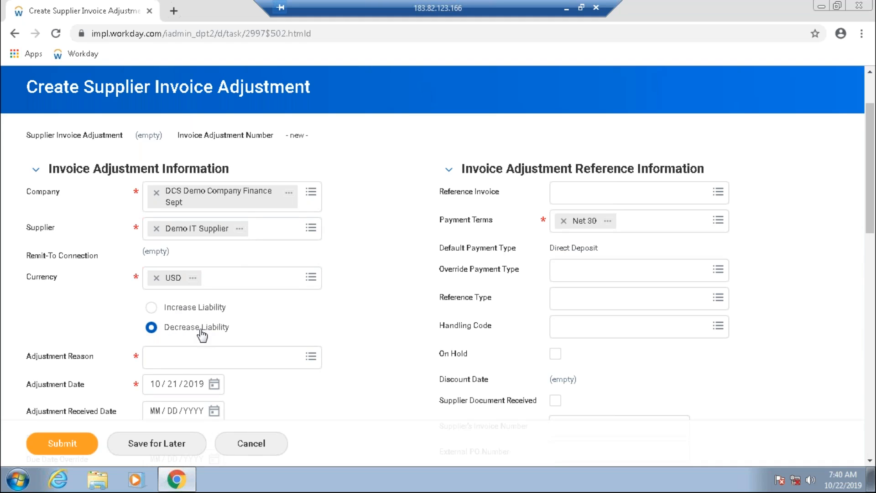
- Set the adjustment reason to Damaged Goods and check the other available reasons
click(223, 361)
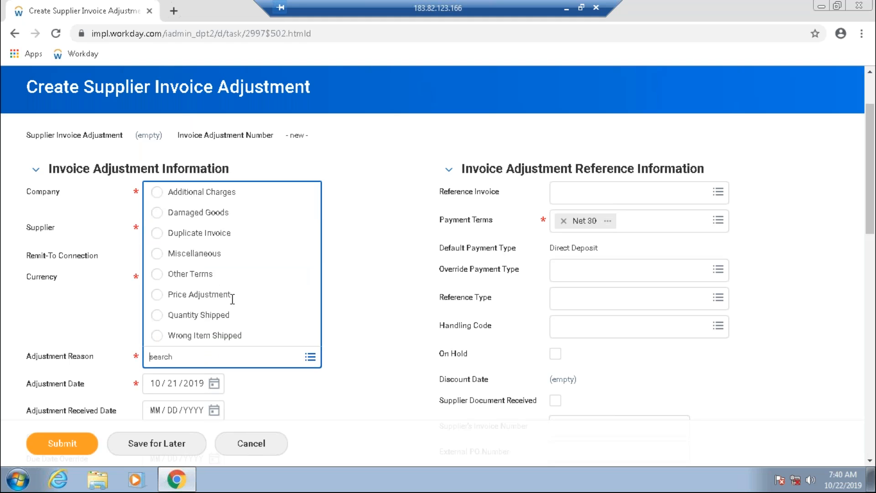
click(224, 214)
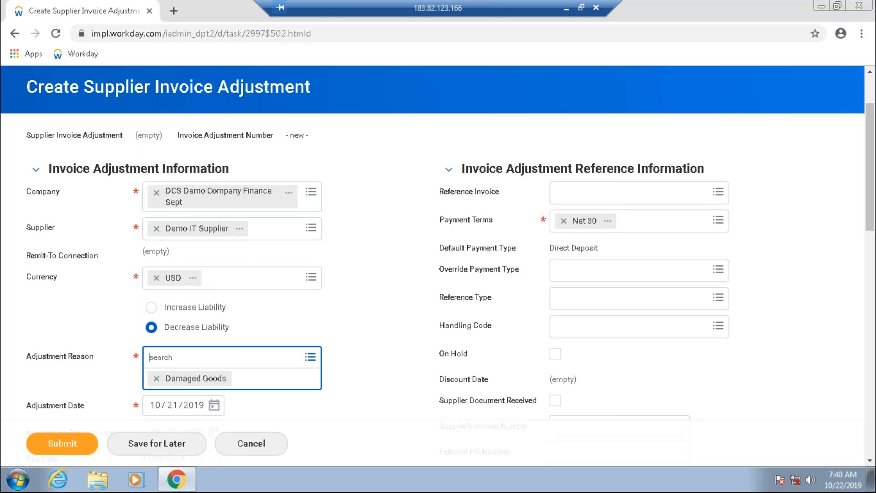
click(308, 359)
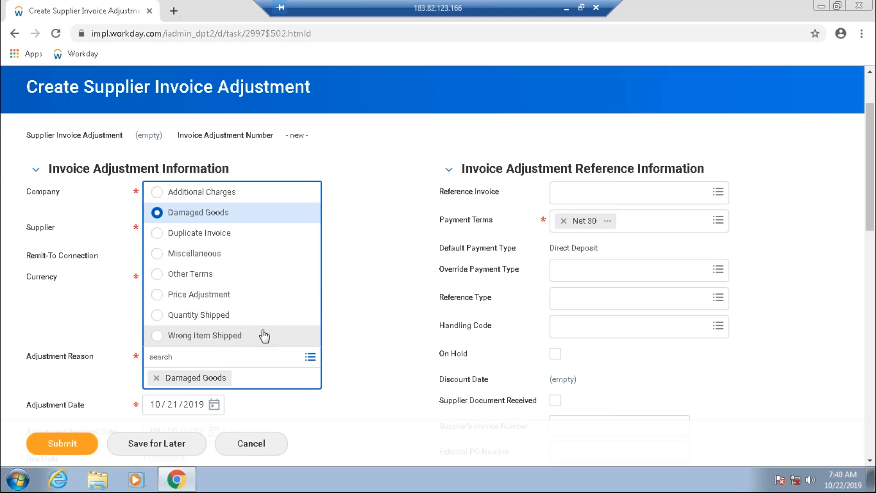
click(343, 354)
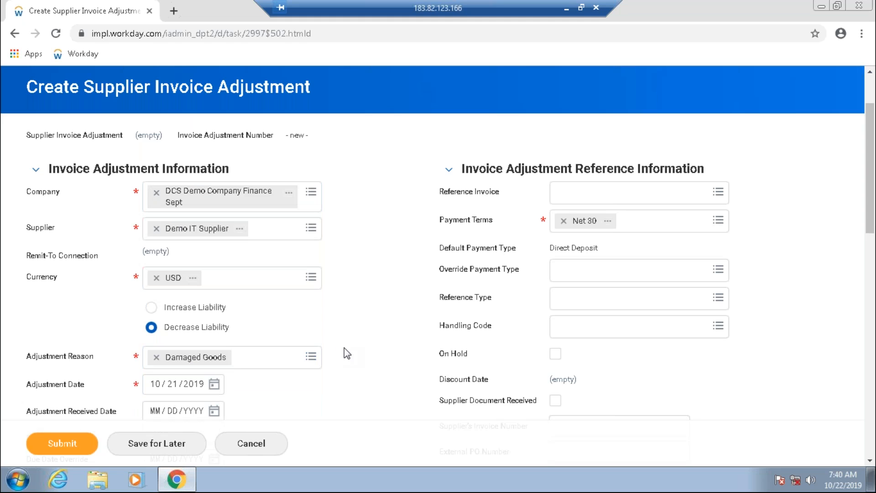
- Link the Demo IT Supplier invoice dated 10/20/2019 as the adjustment's reference invoice
scroll(343, 347, down, 3)
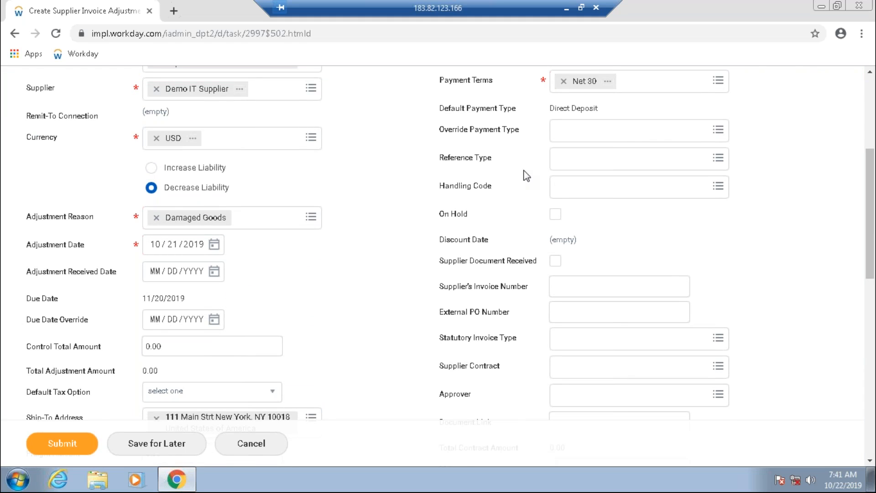
scroll(524, 175, up, 3)
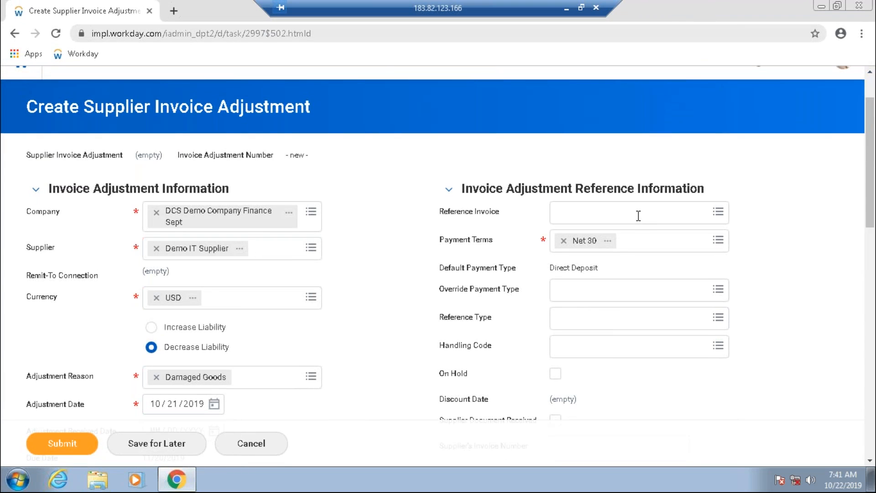
scroll(638, 216, down, 10)
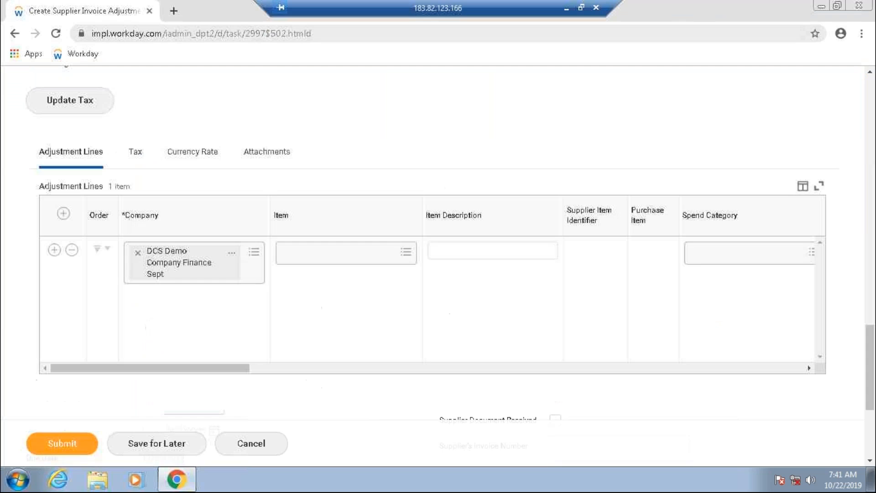
scroll(438, 265, up, 1)
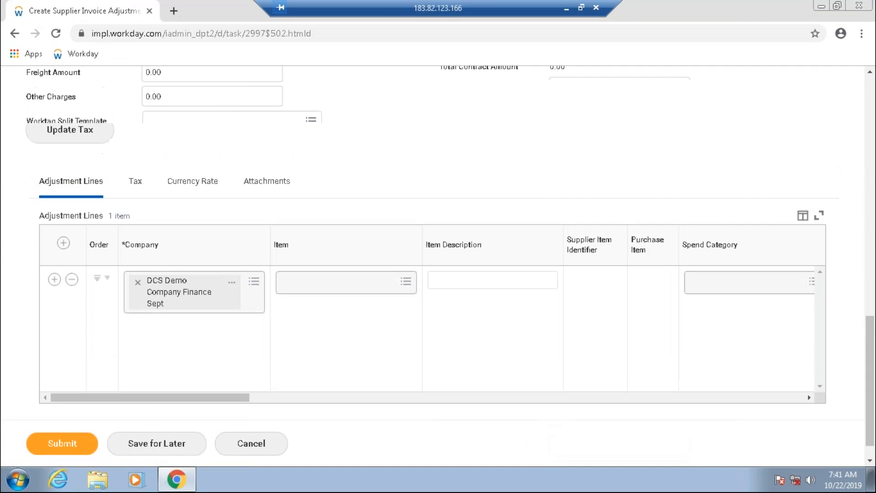
scroll(438, 264, up, 9)
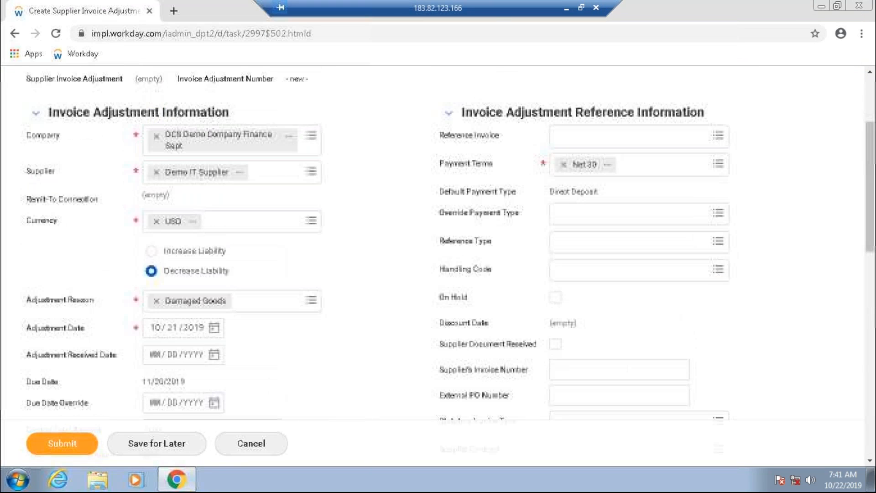
scroll(437, 265, up, 2)
click(630, 215)
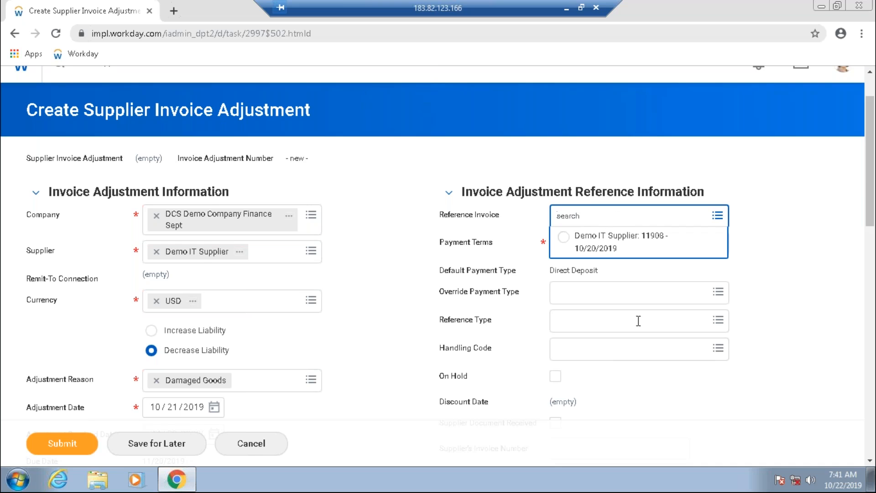
click(562, 236)
click(680, 37)
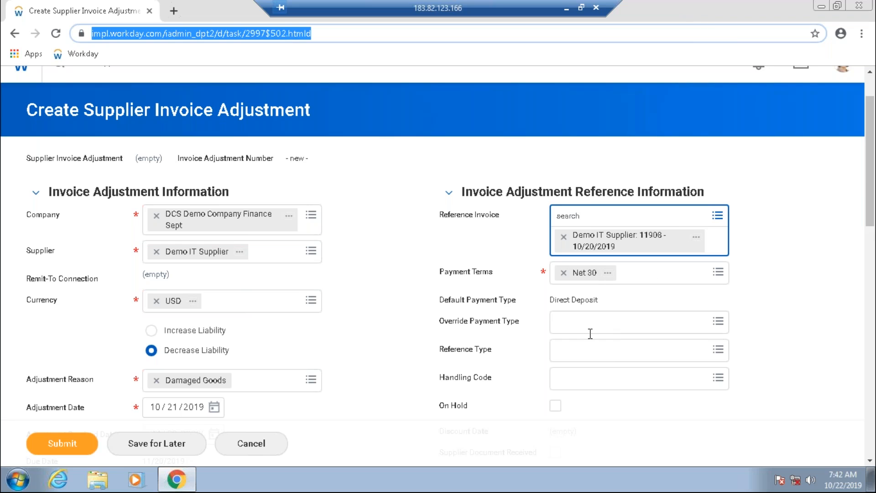
- Set the item on the first adjustment line to Demo Training Lunch Boxes
click(867, 180)
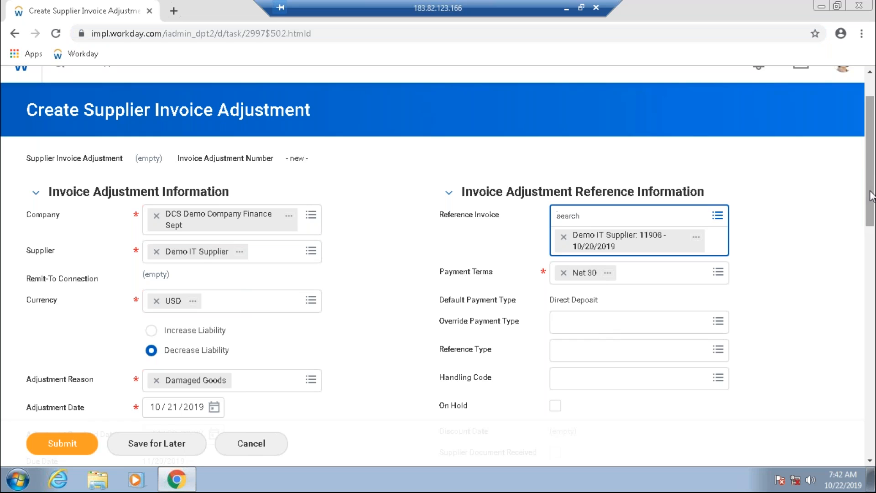
drag(872, 215, 874, 460)
click(342, 248)
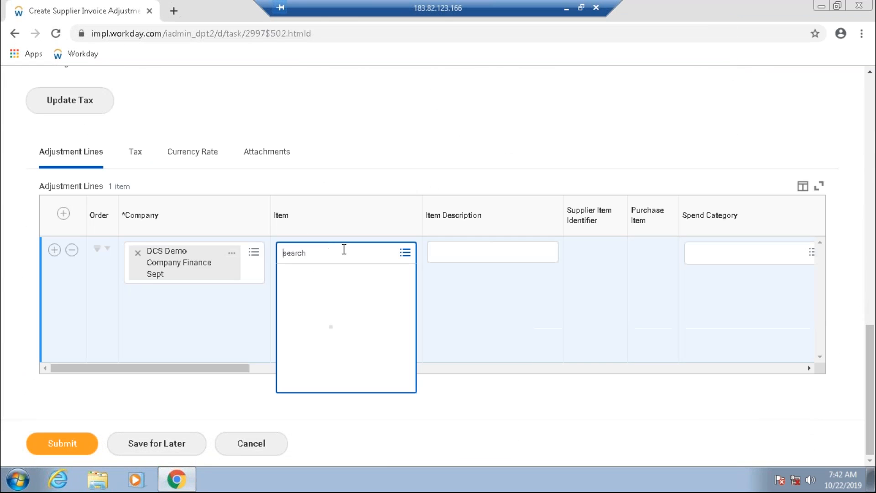
text(tra)
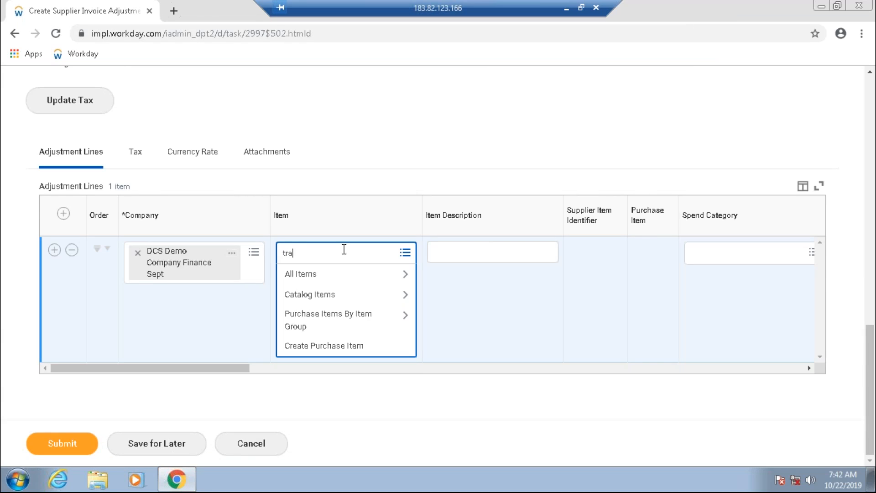
key(BackSpace)
key(BackSpace)
key(BackSpace)
text(demo)
key(Return)
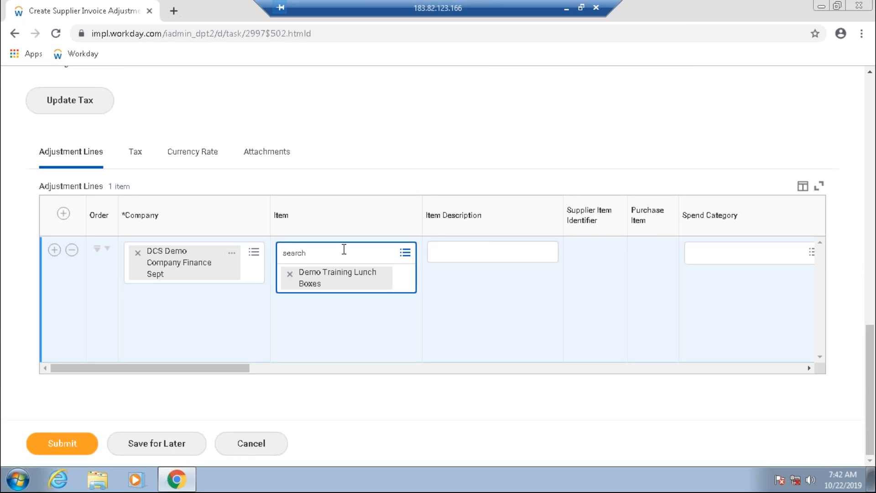
- Set the adjustment line's unit of measure to Each and its quantity to 5
drag(238, 369, 582, 347)
click(433, 253)
text(each)
key(Return)
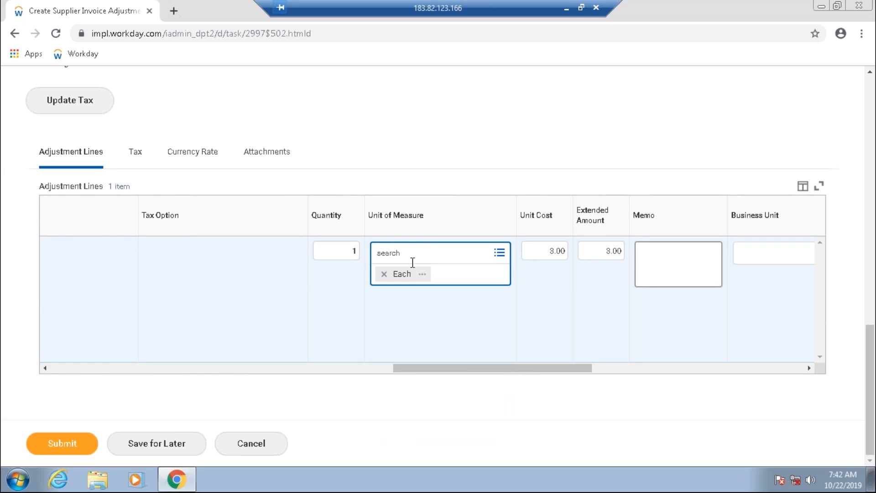
click(338, 310)
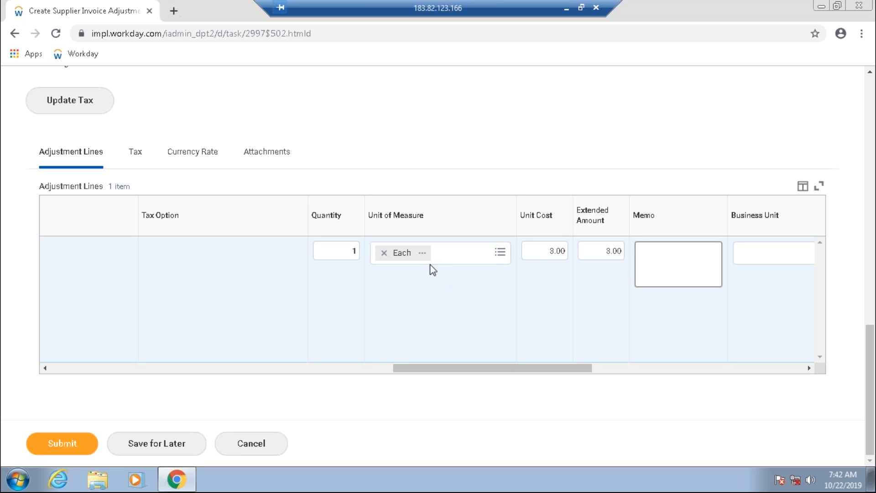
click(352, 246)
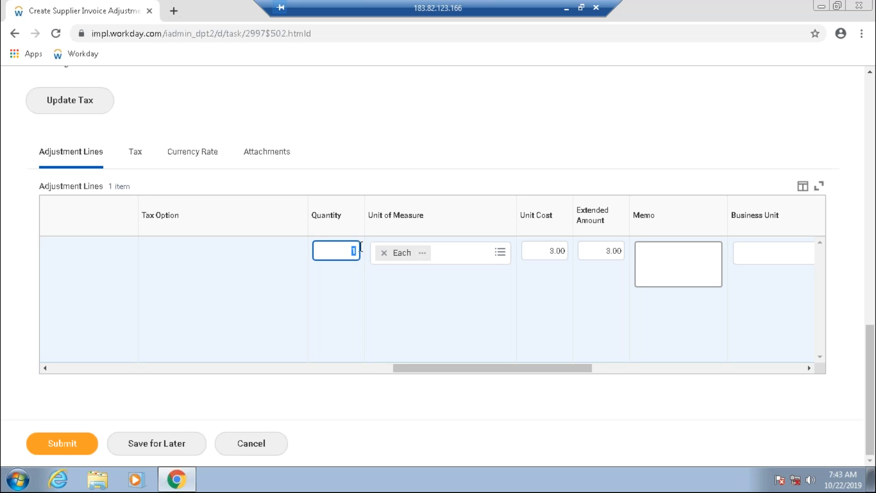
text(5)
click(379, 298)
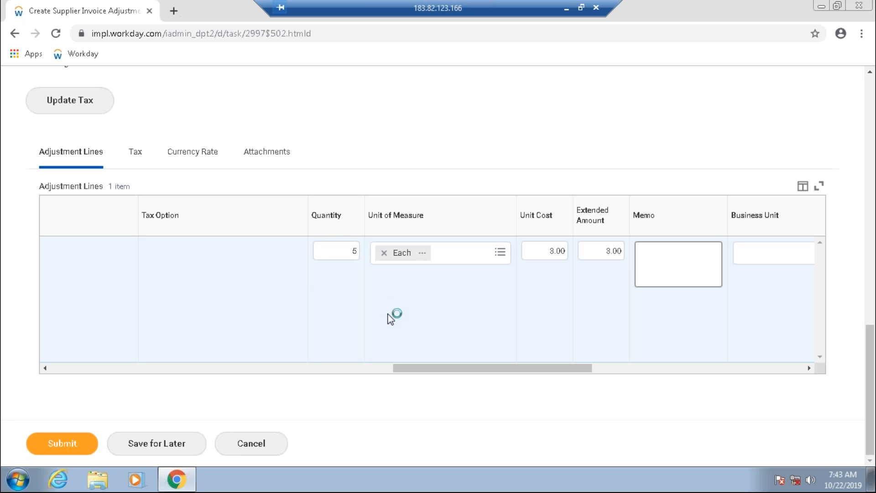
- Set the division on the adjustment line to Other Services
drag(417, 365, 446, 368)
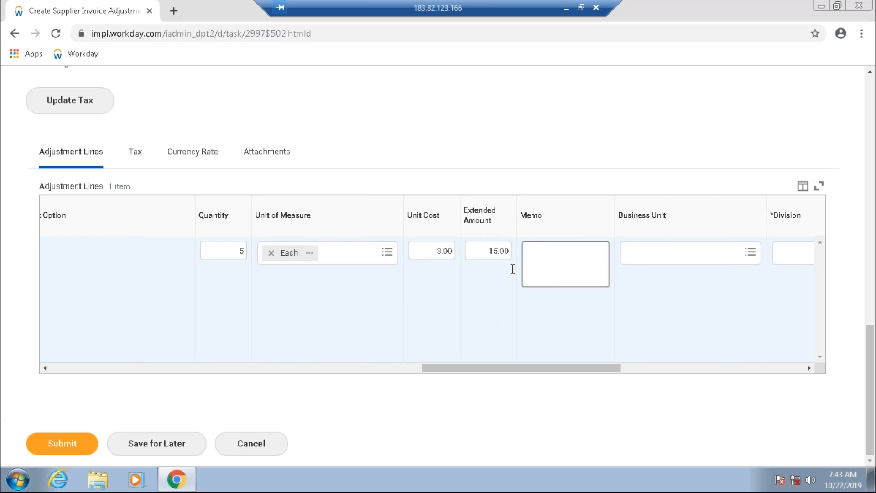
drag(486, 372, 521, 371)
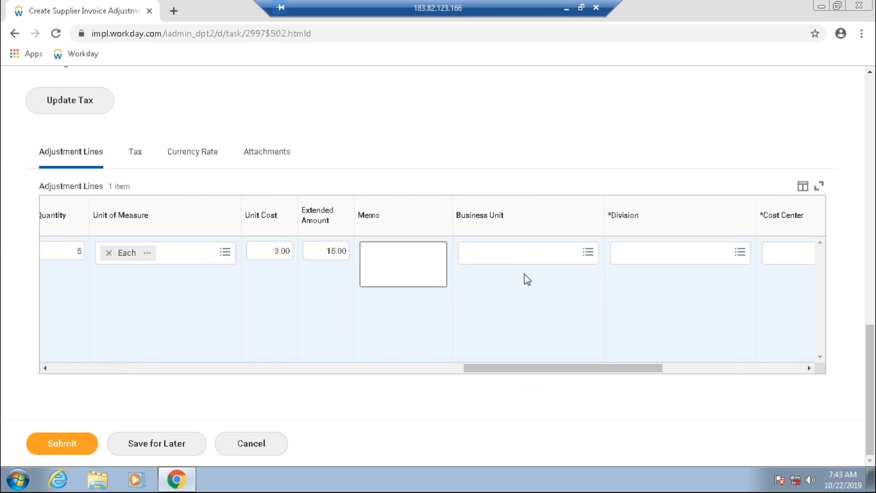
click(664, 255)
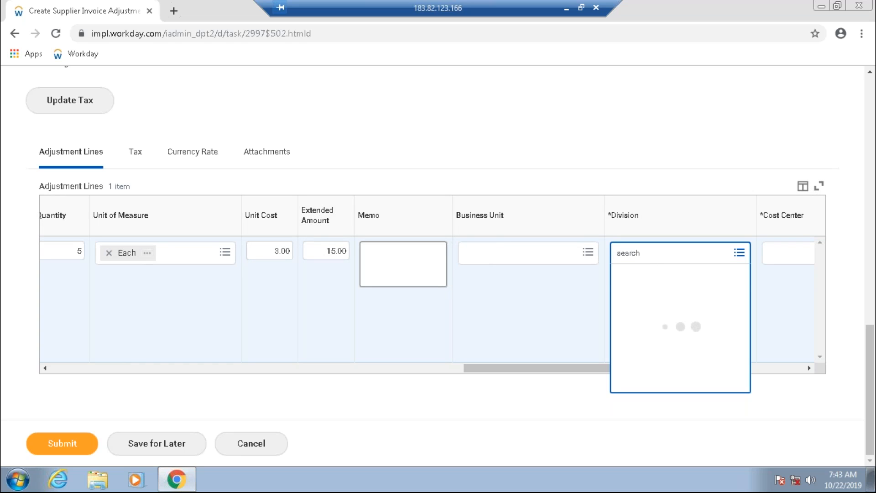
click(655, 275)
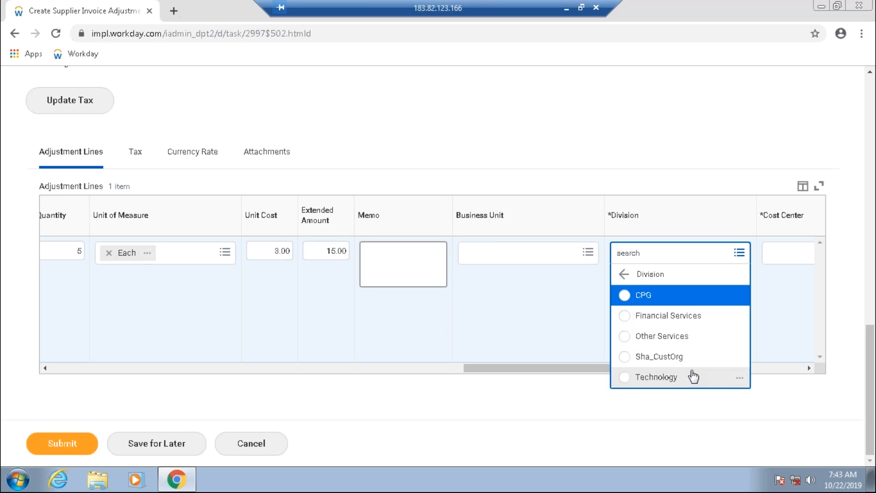
click(677, 341)
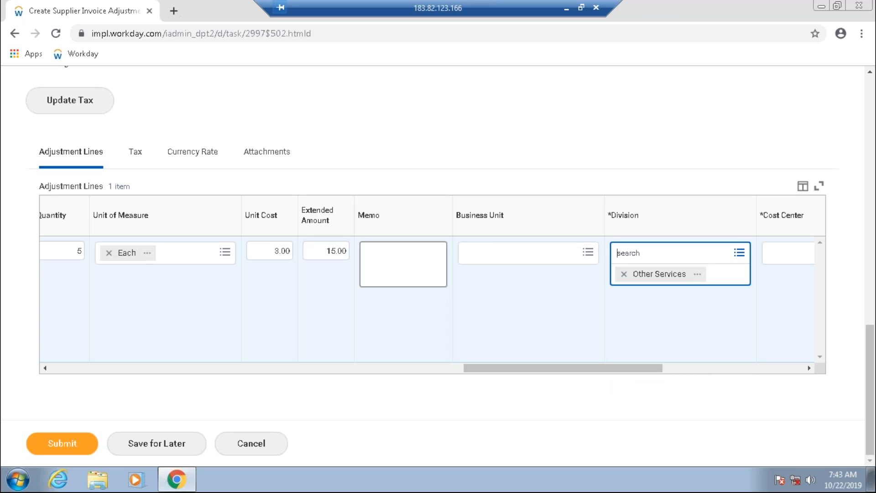
- Set the adjustment line's cost center to DFCCS Demo Finance CC Training
drag(629, 370, 662, 372)
click(601, 249)
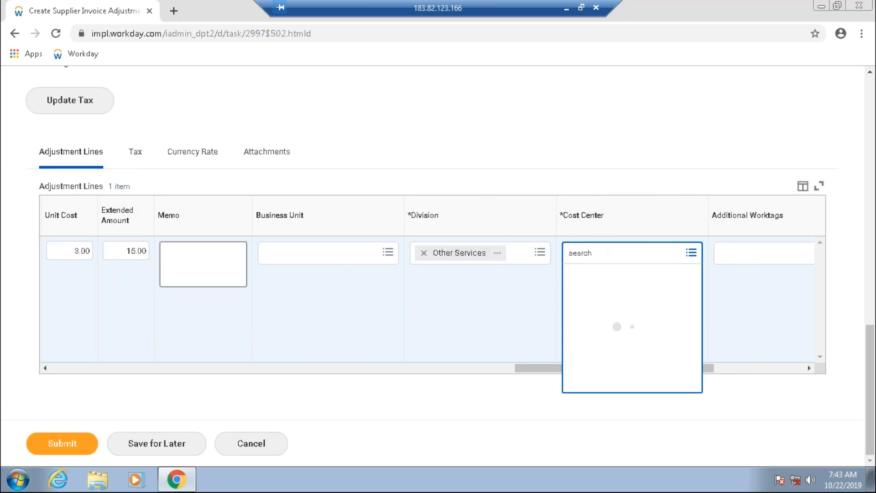
text(demo)
key(Return)
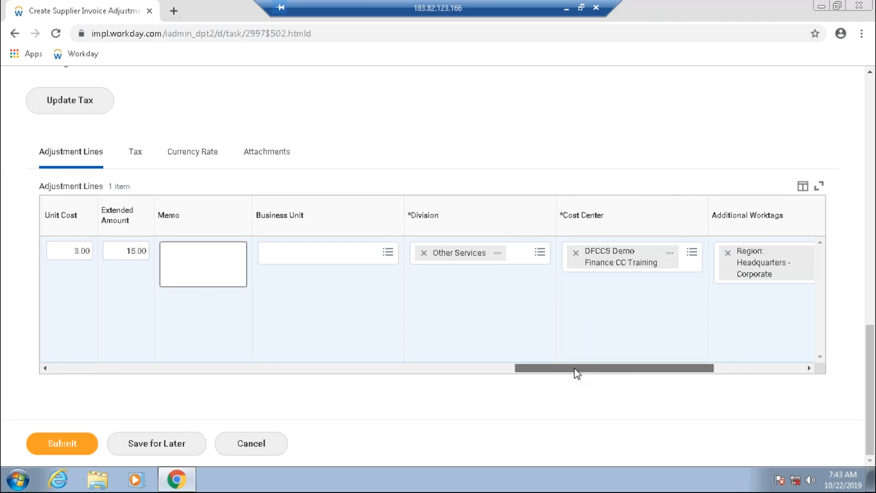
- Add the Demo Training Center worktag Demo Cust Org Training Center to the adjustment line's additional worktags
scroll(632, 373, right, 6)
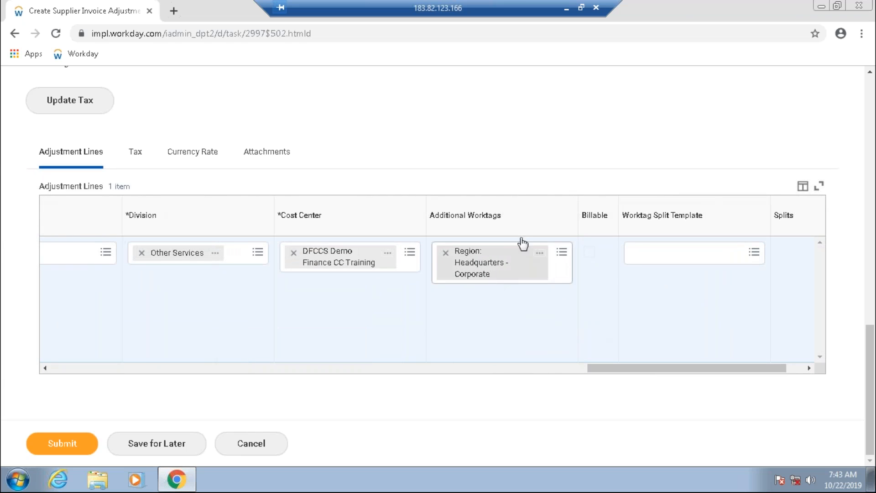
click(561, 253)
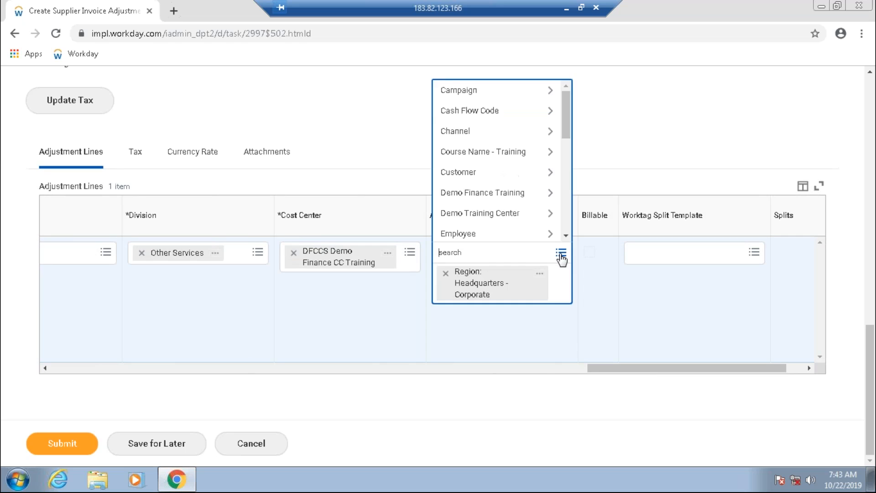
click(472, 221)
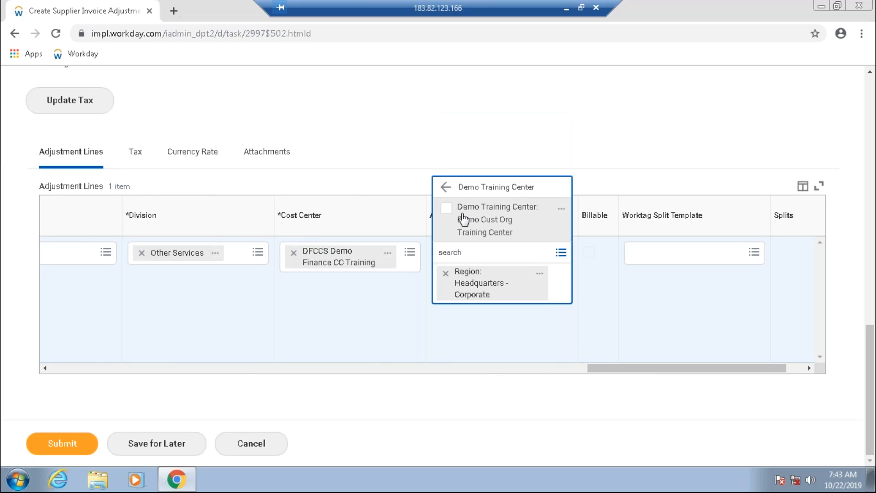
click(461, 218)
click(613, 306)
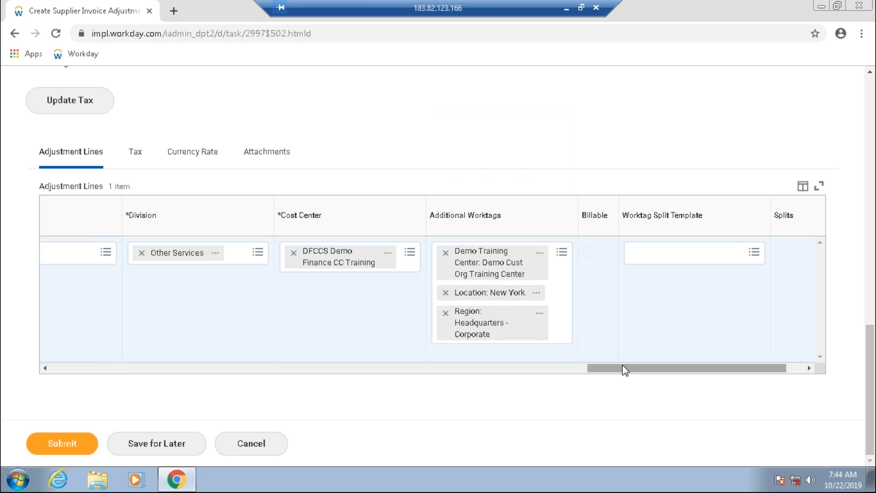
- Submit the supplier invoice adjustment and review its process details and invoice adjustment information
drag(625, 369, 239, 374)
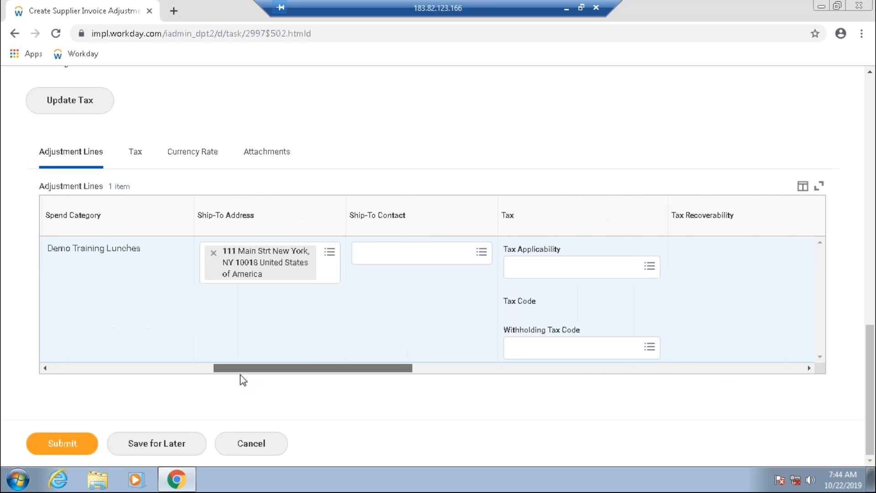
click(62, 443)
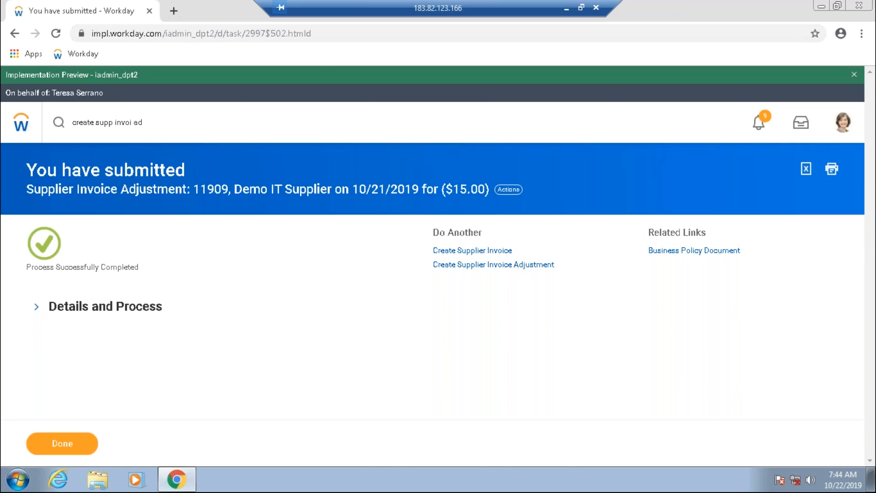
click(36, 306)
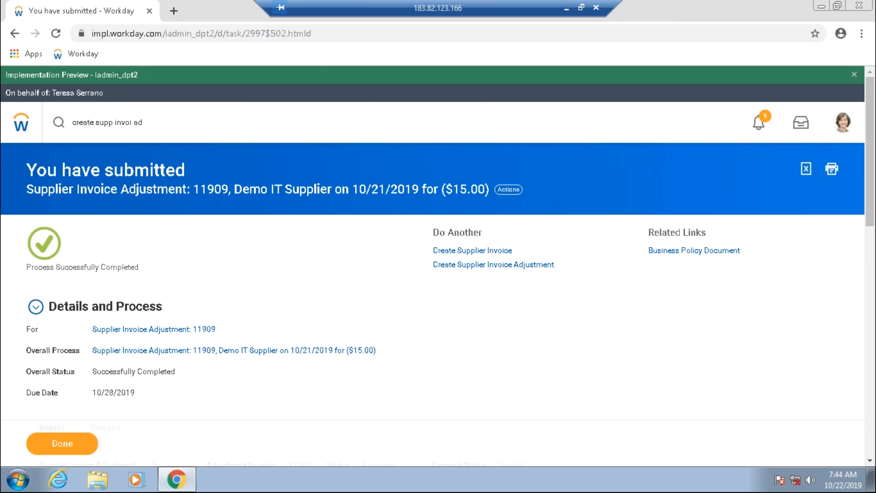
click(35, 314)
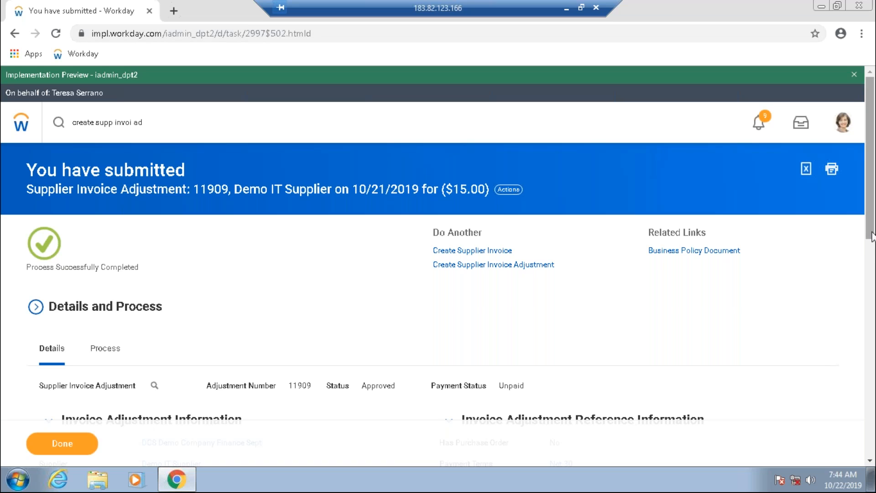
scroll(348, 222, down, 4)
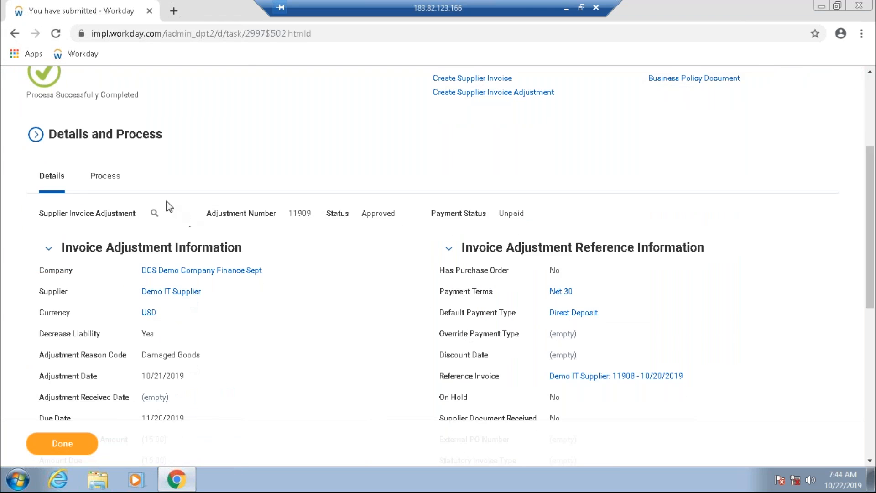
mouse_move(198, 290)
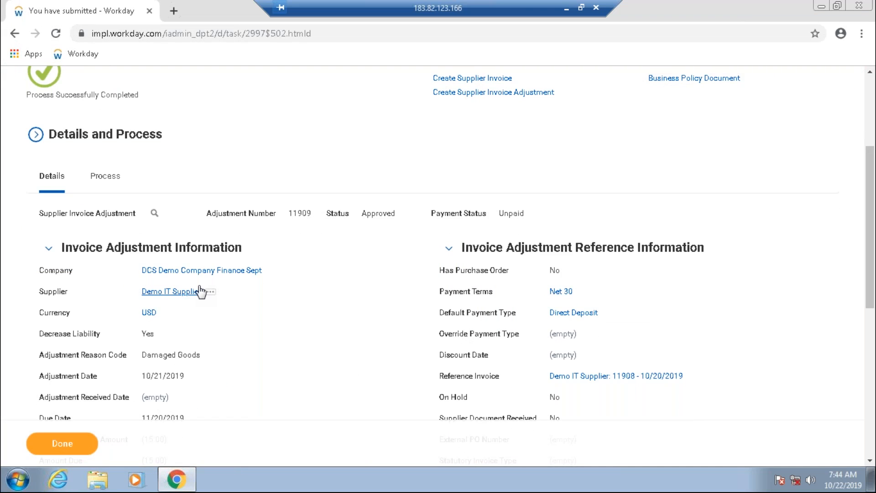
- Open the submitted adjustment's own record and display its accounting
click(155, 214)
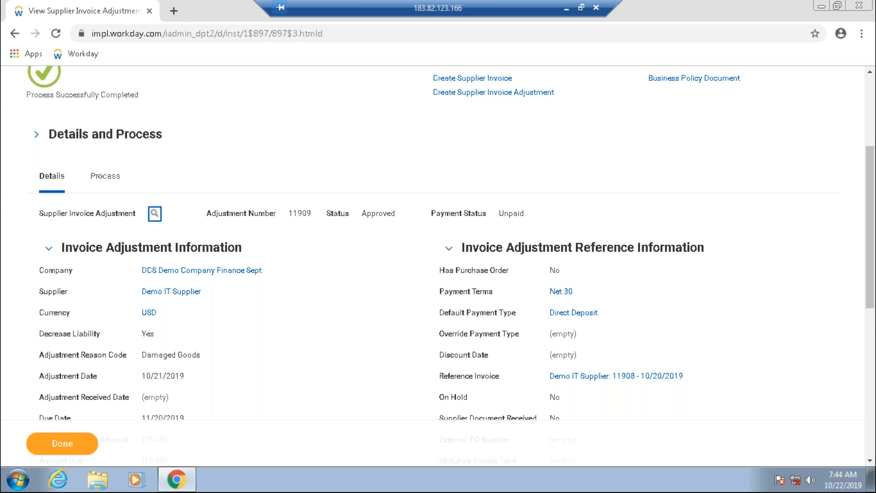
click(153, 218)
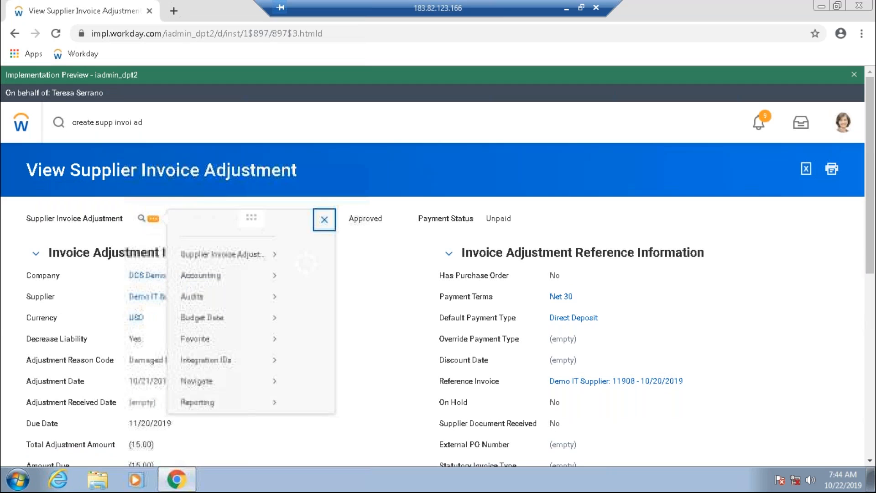
mouse_move(230, 299)
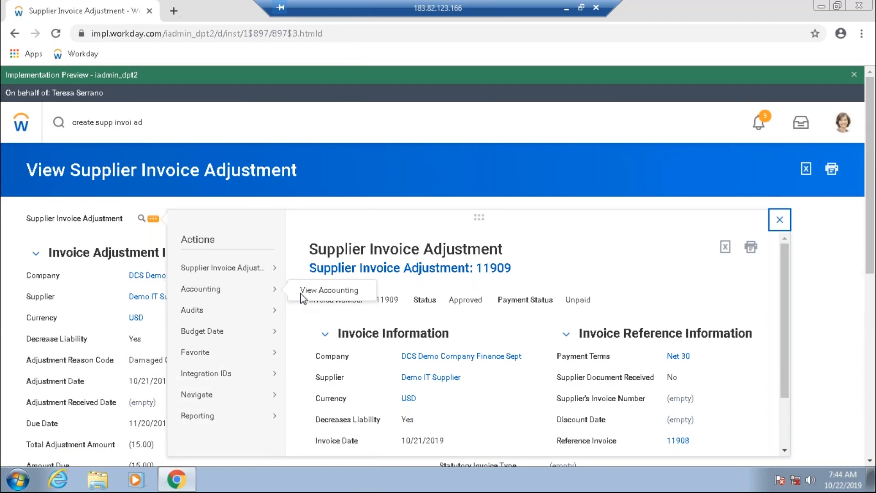
click(314, 292)
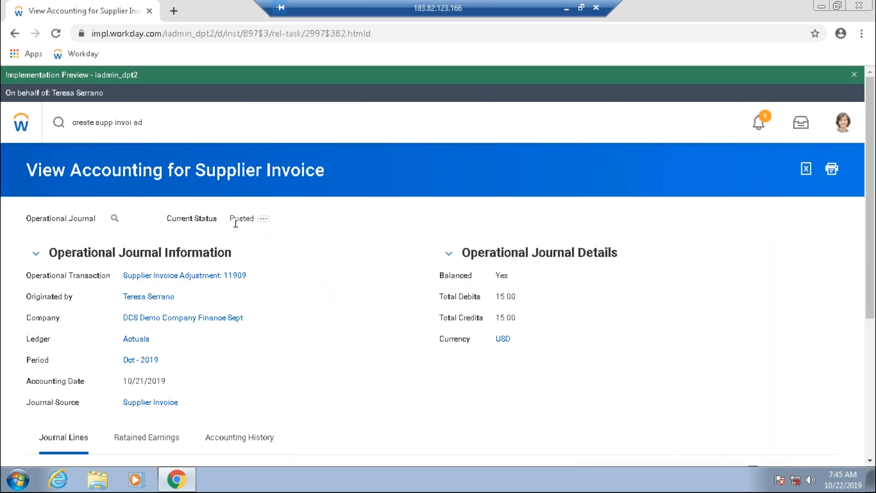
- Check the current status and the journal lines of the adjustment's operational journal
double_click(240, 218)
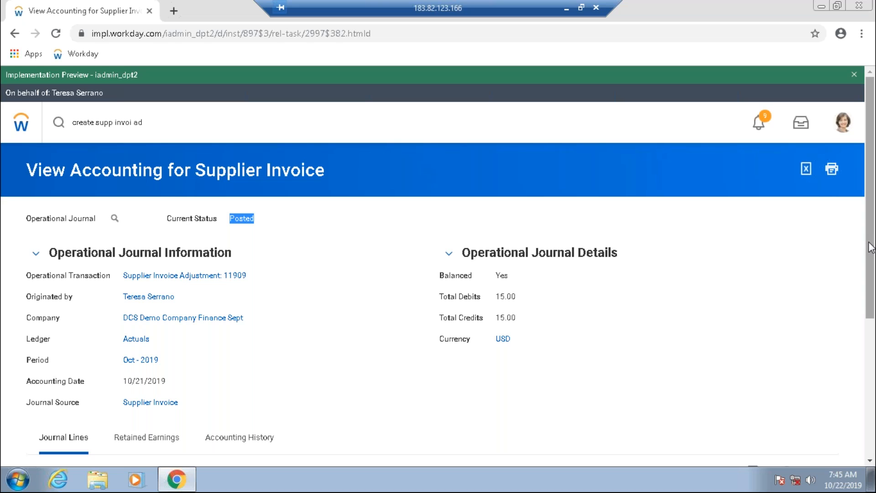
drag(871, 248, 872, 293)
mouse_move(240, 142)
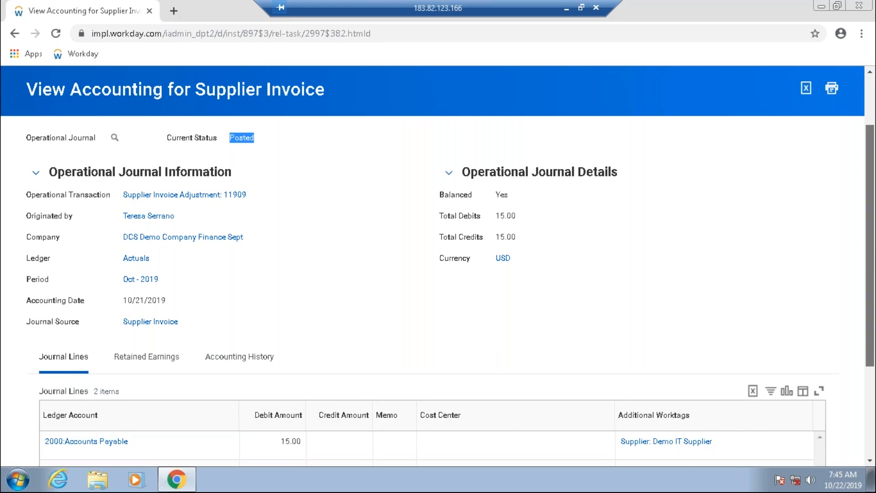
drag(871, 243, 871, 269)
scroll(233, 342, down, 3)
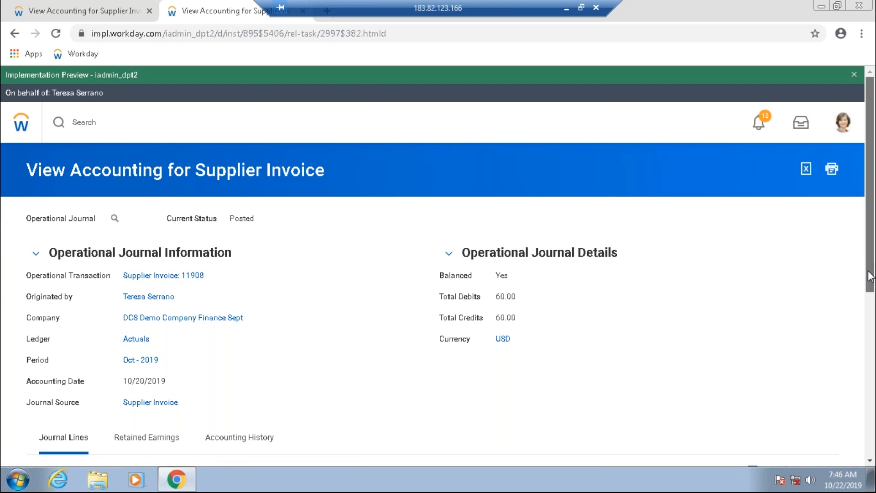
- Examine the debit and credit journal lines in the accounting of the original supplier invoice dated 10/20/2019
drag(869, 276, 872, 292)
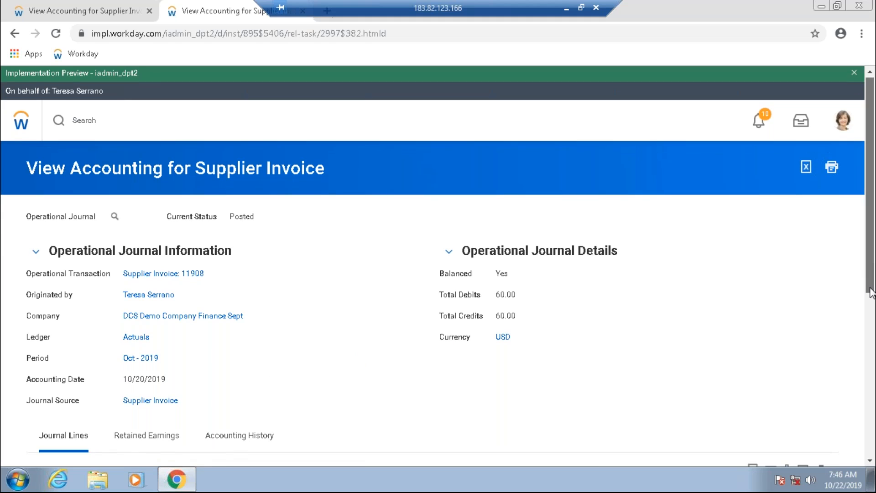
scroll(871, 292, down, 2)
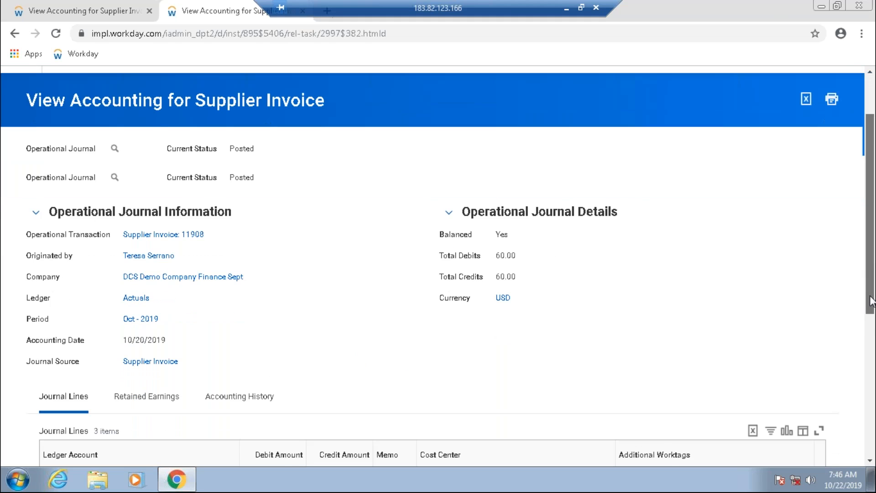
drag(869, 297, 873, 380)
double_click(293, 303)
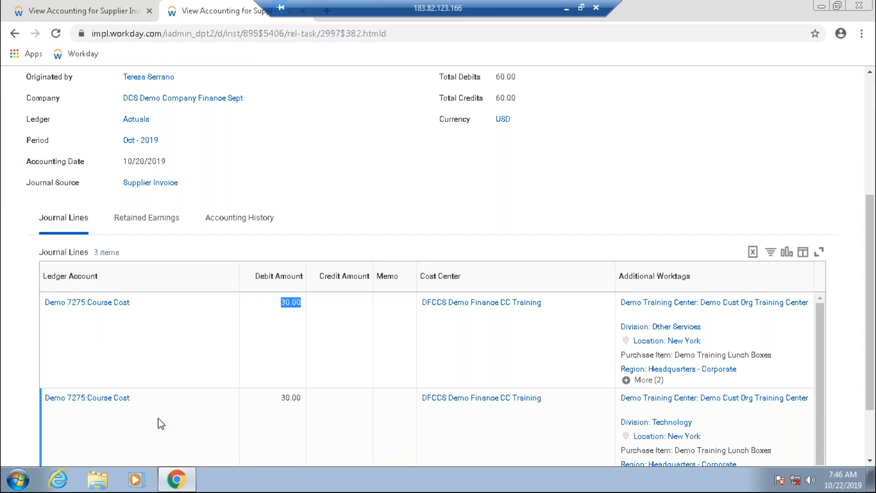
scroll(161, 424, down, 1)
key(ctrl+minus)
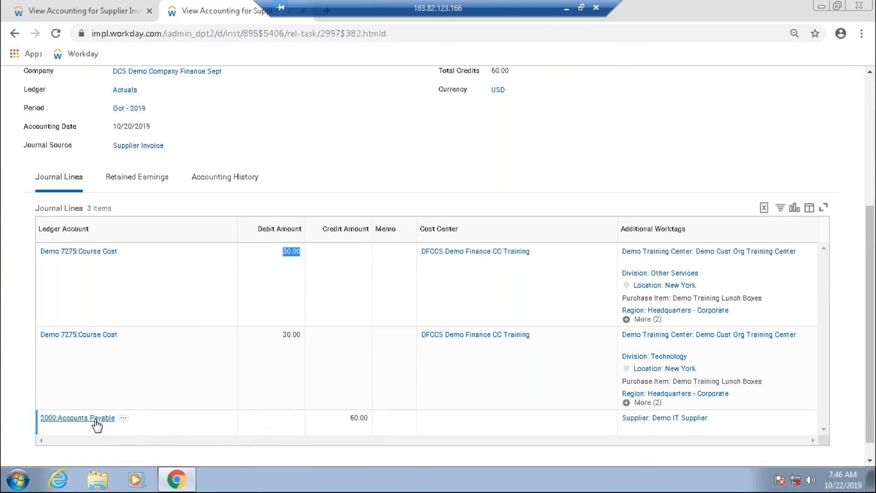
- Return to the adjustment's accounting and compare its Accounts Payable and Course Cost journal lines with the original invoice's
click(137, 11)
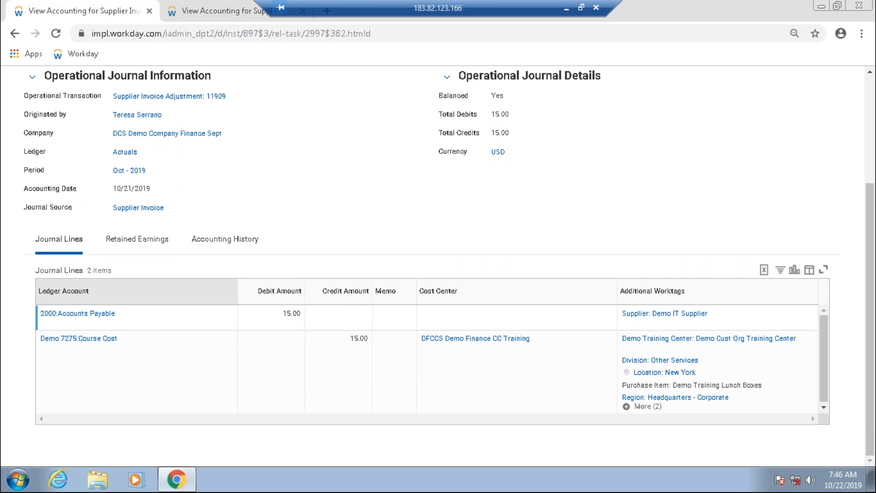
drag(291, 314, 301, 314)
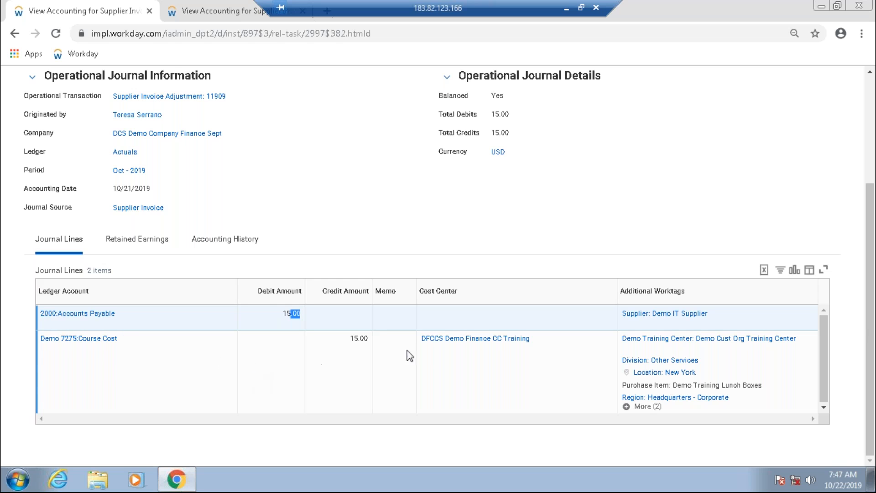
scroll(470, 359, up, 1)
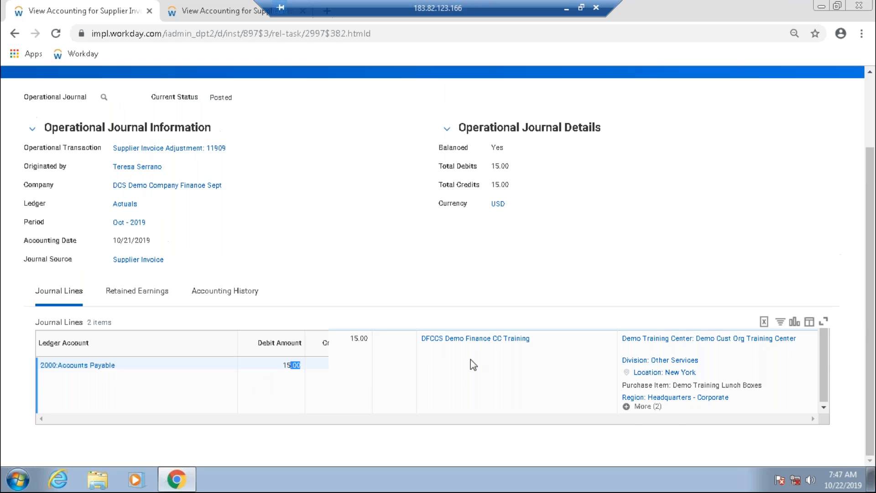
scroll(470, 359, up, 2)
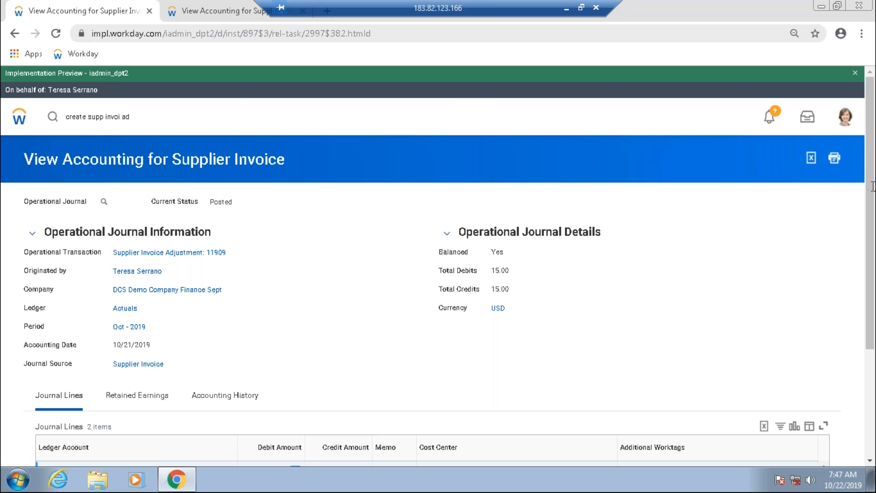
drag(870, 192, 870, 193)
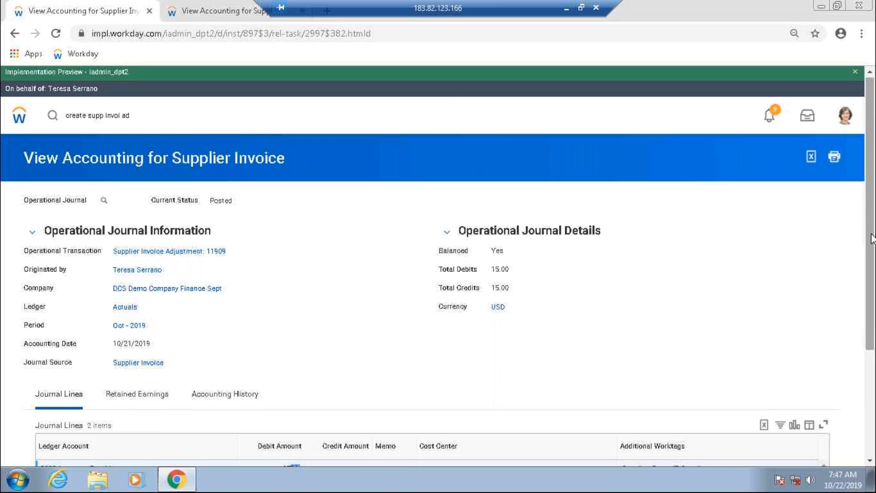
drag(871, 336, 872, 459)
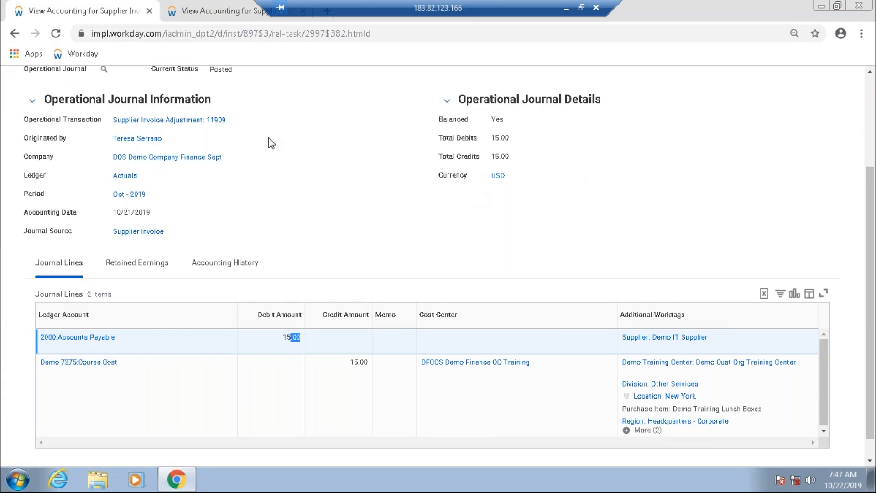
scroll(268, 138, up, 2)
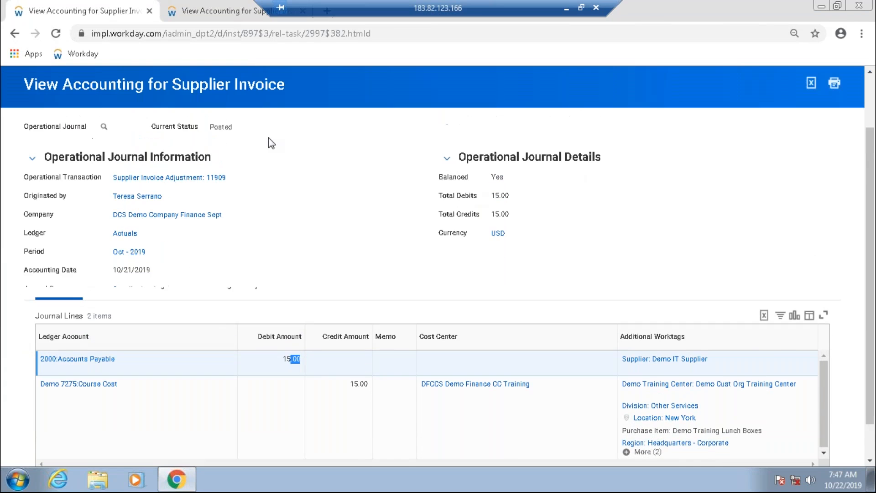
- Open the supplier invoice adjustment from its operational journal and compare it with the journal lines of the original invoice's accounting
scroll(268, 138, up, 1)
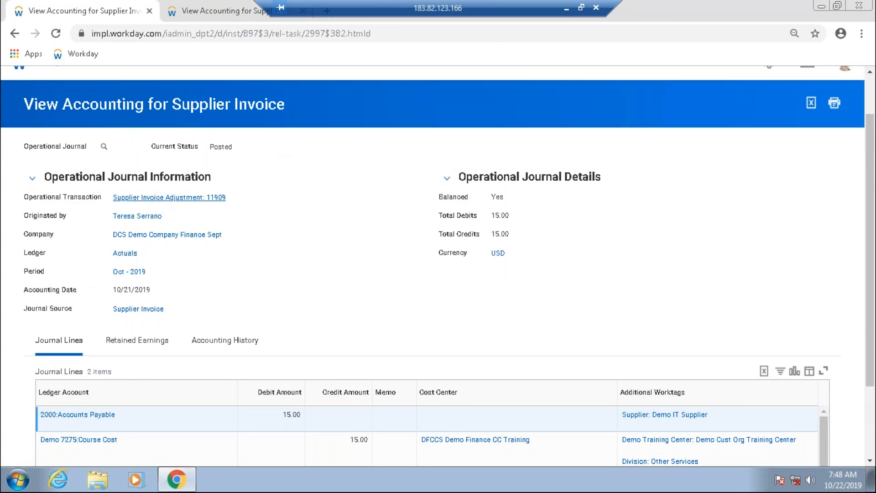
click(169, 197)
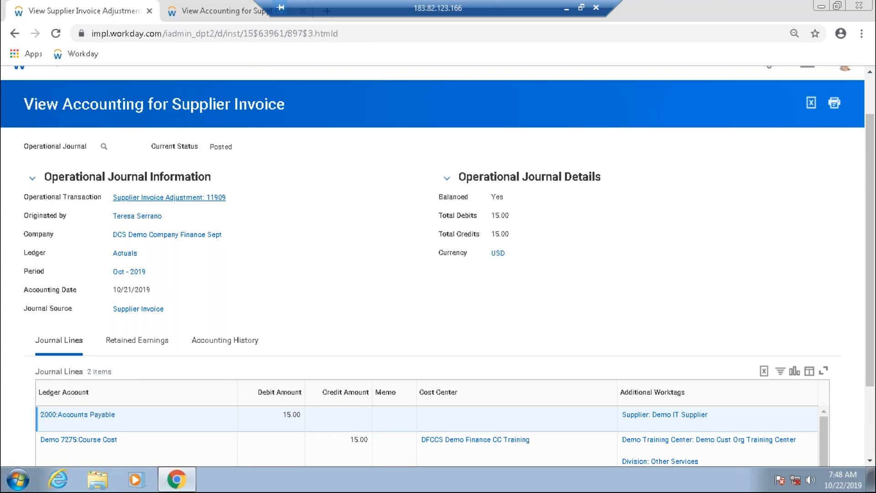
drag(870, 165, 872, 322)
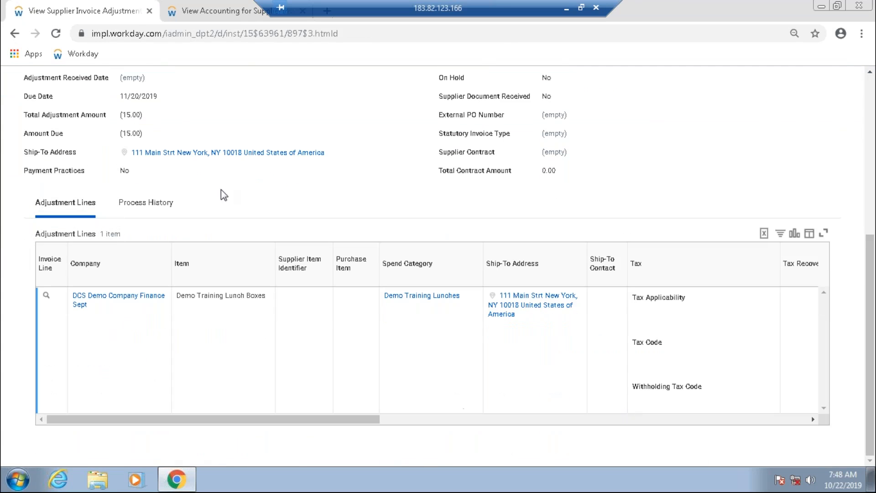
click(183, 13)
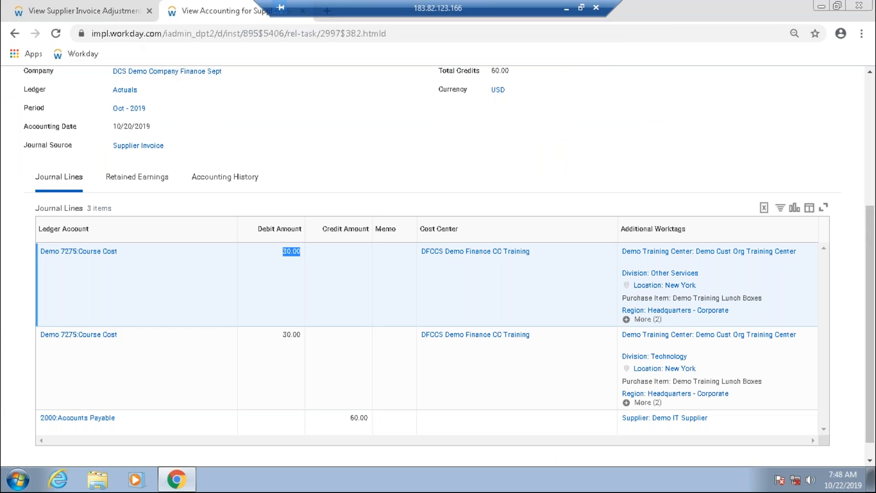
click(96, 12)
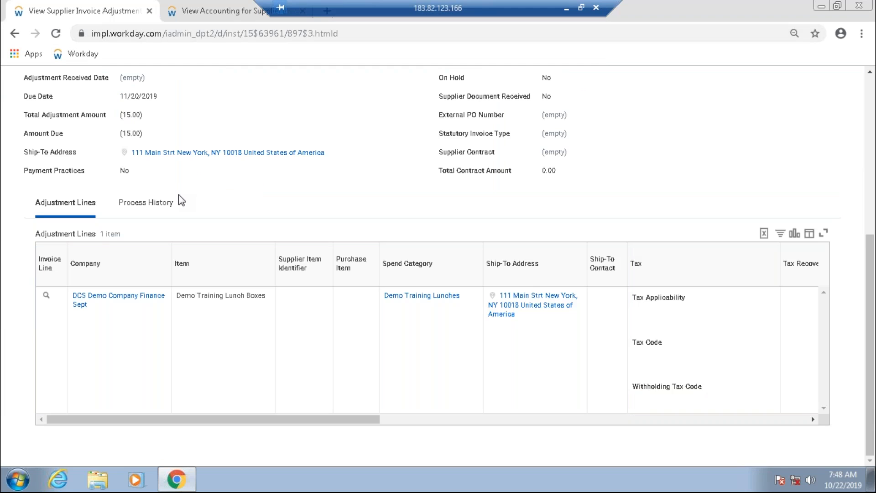
- Review the adjustment's header information and the quantity, unit cost and extended amount of its Demo Training Lunch Boxes line
scroll(179, 195, up, 2)
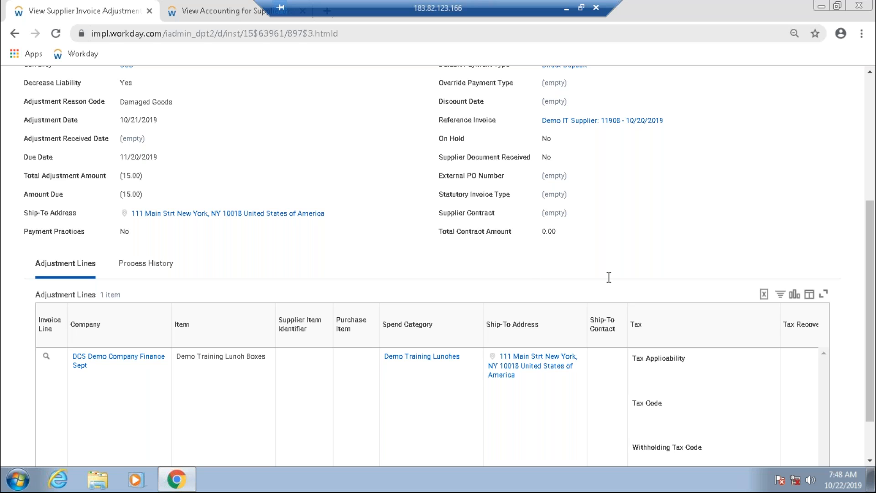
drag(870, 222, 873, 98)
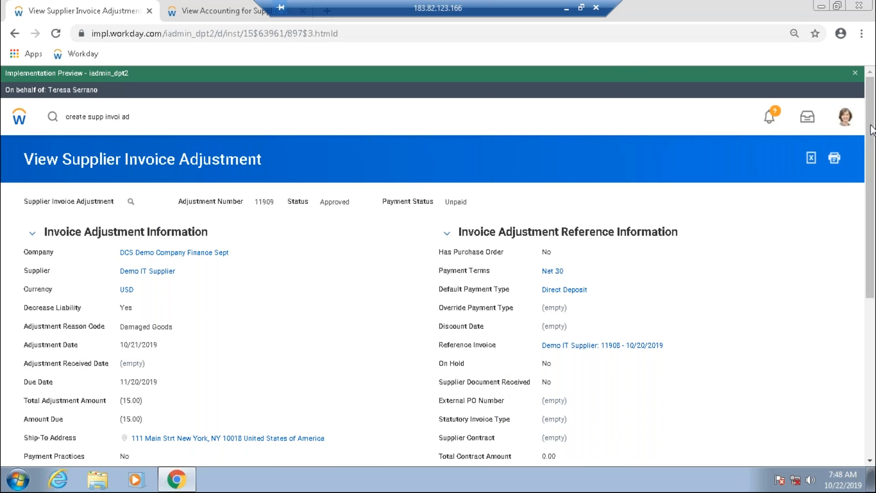
scroll(871, 130, down, 2)
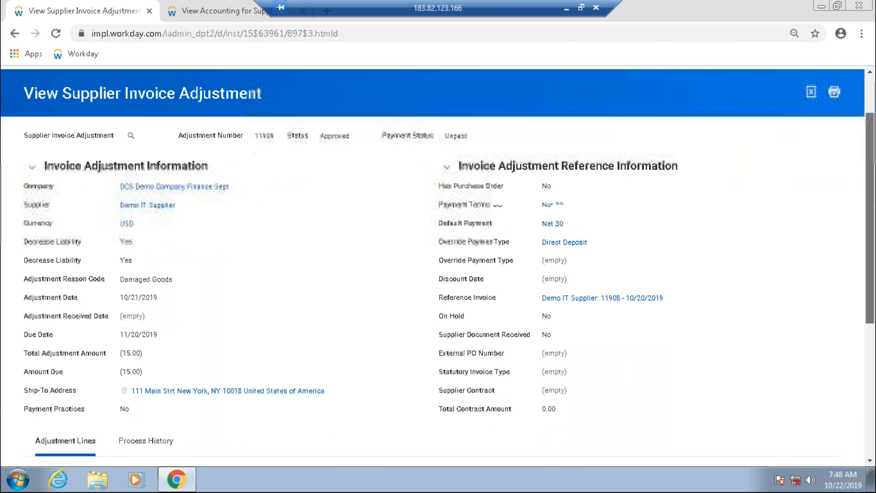
scroll(438, 265, down, 3)
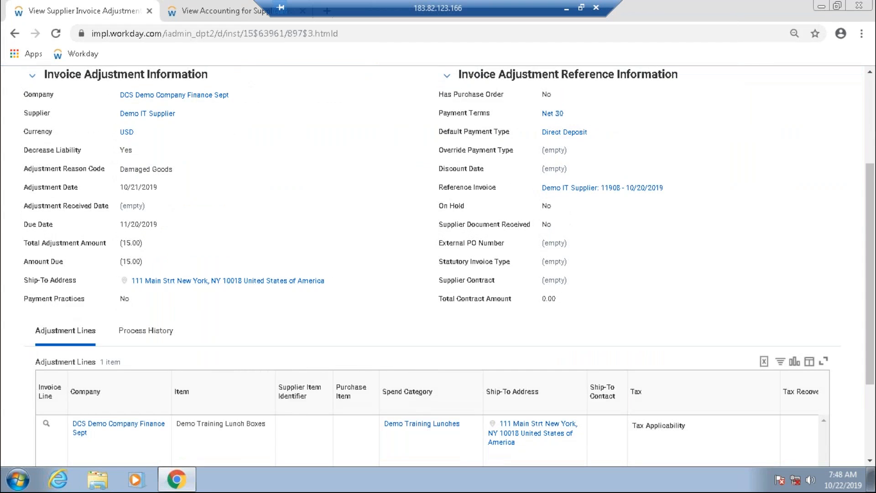
scroll(235, 386, down, 3)
drag(234, 417, 523, 420)
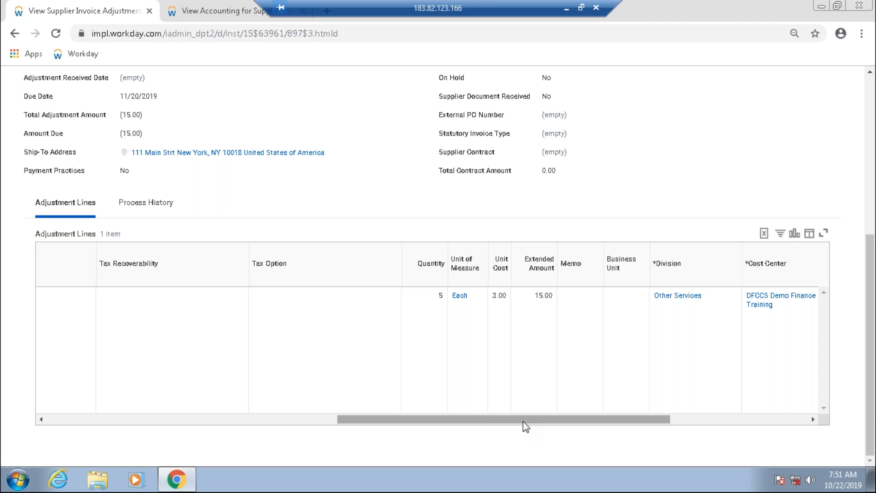
- Search for "create recurr supp inv" and open the Create Recurring Supplier Invoice task
scroll(455, 319, up, 6)
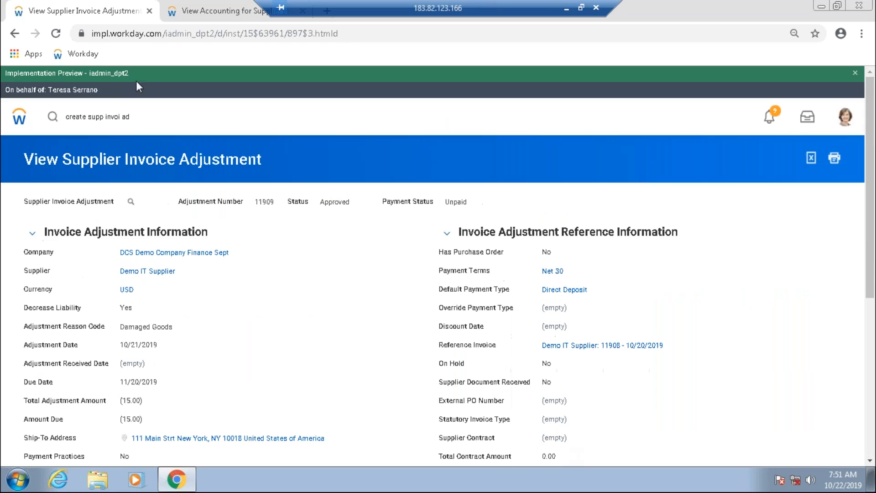
drag(145, 123, 55, 120)
text(create)
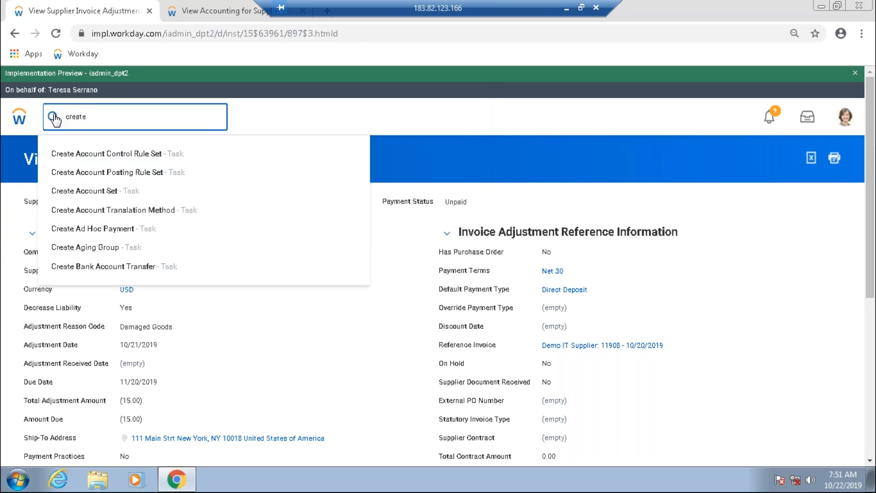
text( recurr)
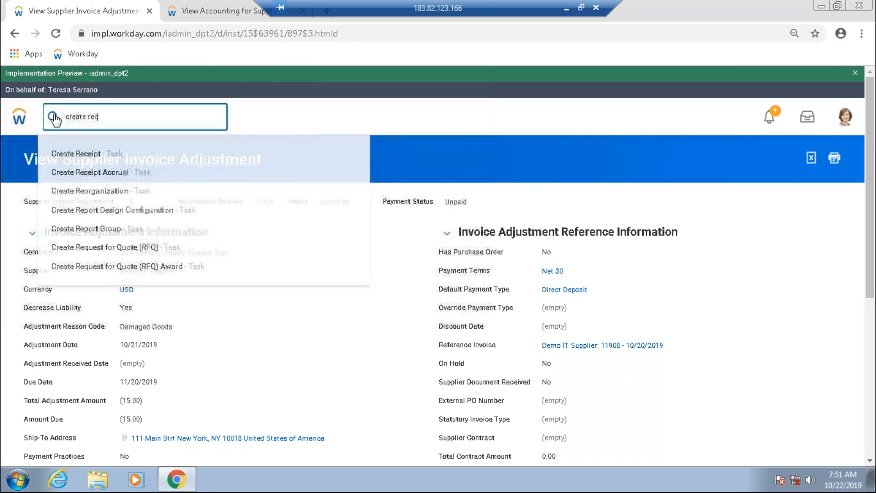
text( supp inv)
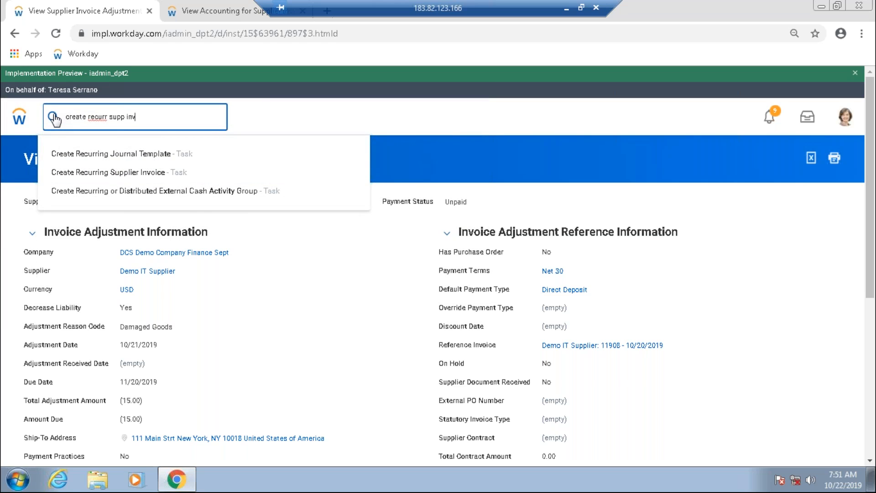
click(71, 158)
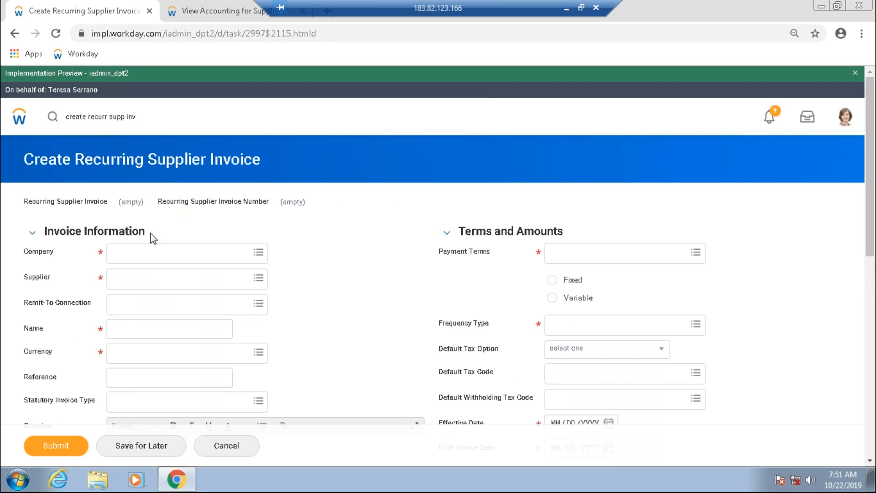
- Set the recurring invoice's company to DCS Demo Company Finance Sept and its supplier to Demo IT Supplier
click(151, 256)
text(demo)
key(Return)
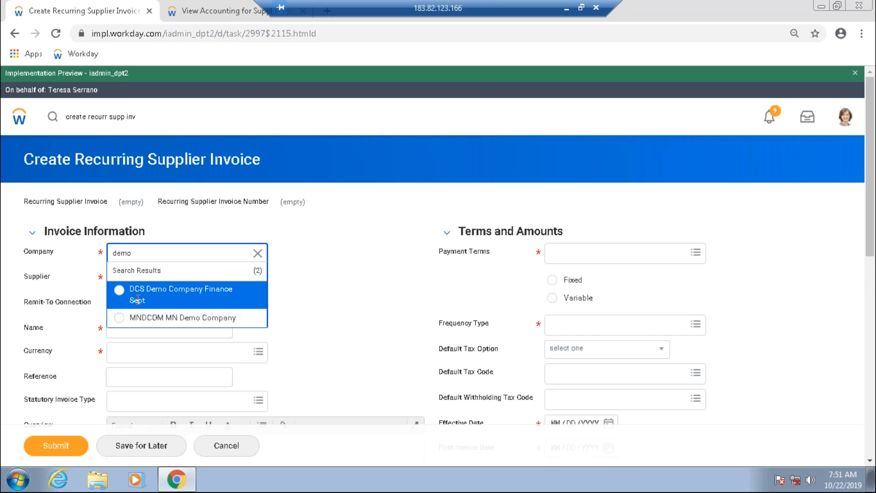
click(138, 304)
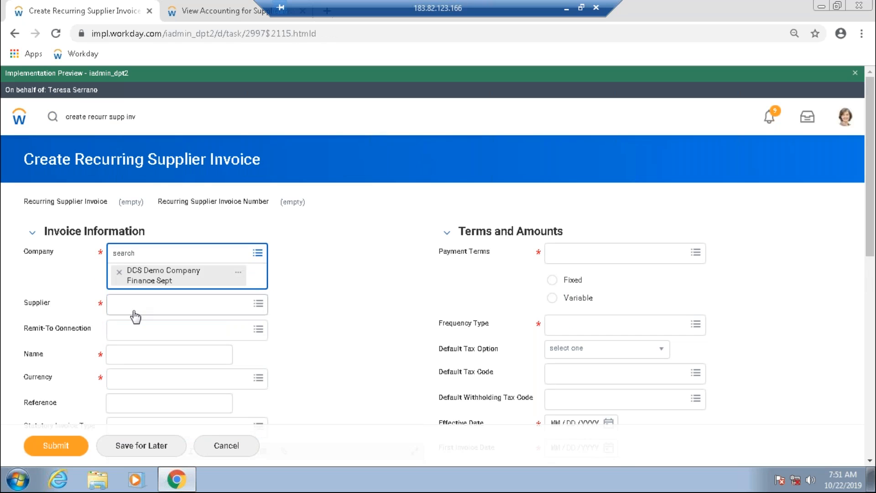
click(134, 313)
text(demo)
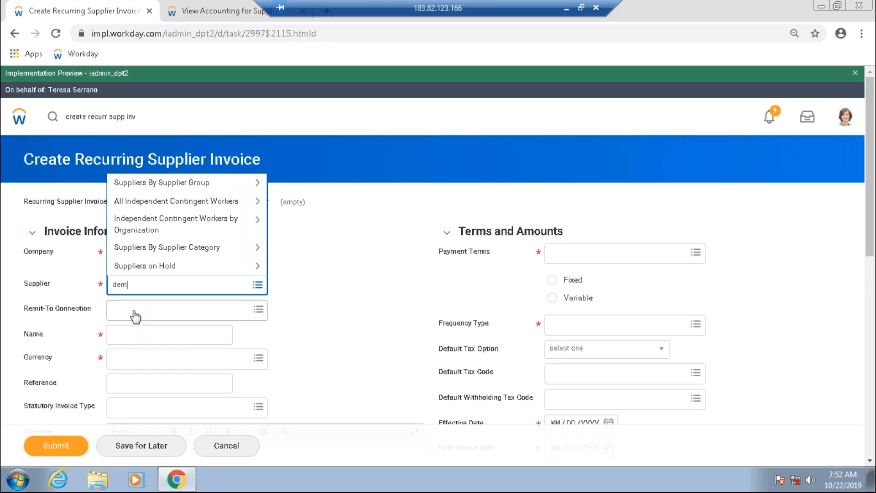
key(Return)
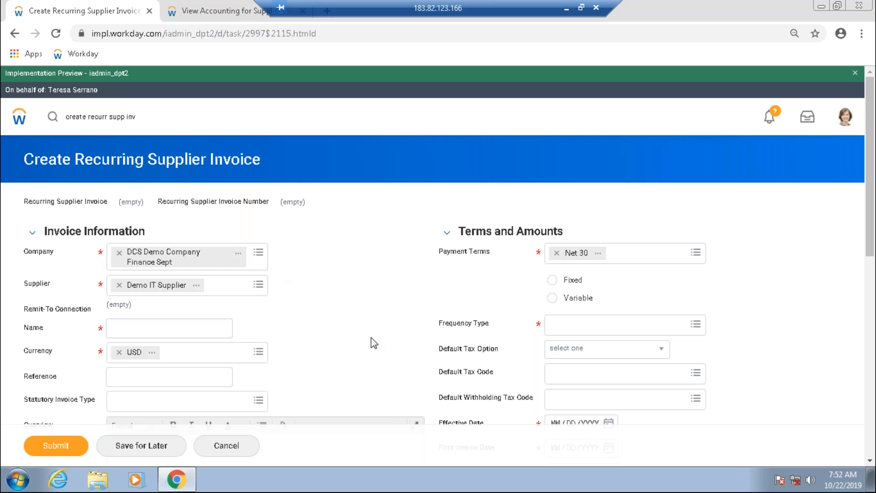
- Name the recurring supplier invoice "Training Lunches"
scroll(371, 337, down, 1)
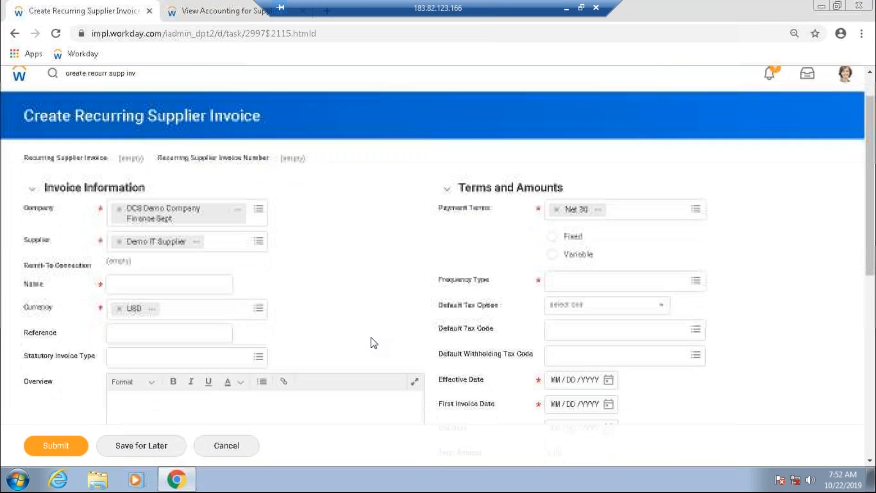
click(143, 271)
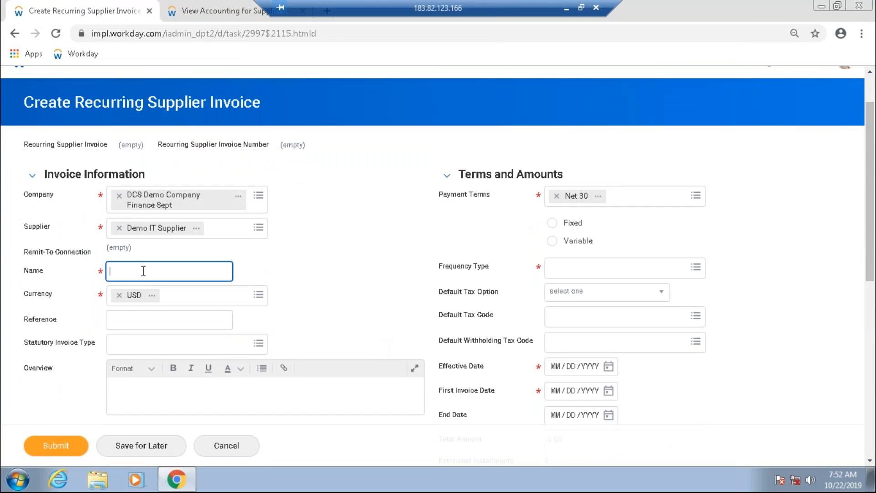
text(Lunch)
key(Left)
key(Left)
key(Left)
key(Left)
key(Left)
key(Left)
text(Training Lunches)
click(403, 296)
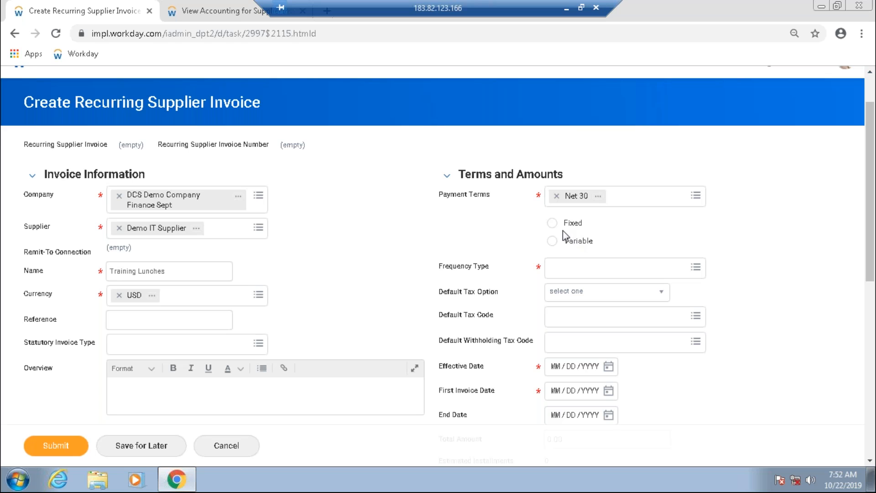
- Make the recurring invoice's amount type Fixed and set its frequency type to Monthly
click(552, 223)
click(574, 270)
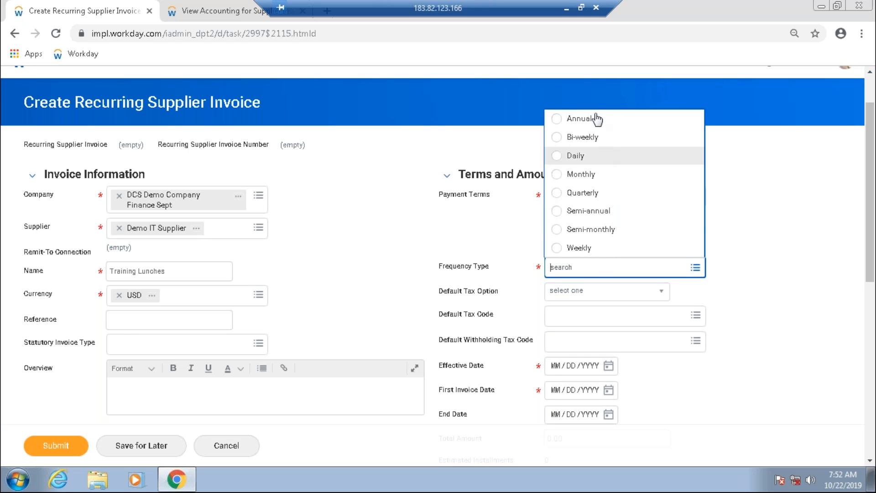
click(595, 178)
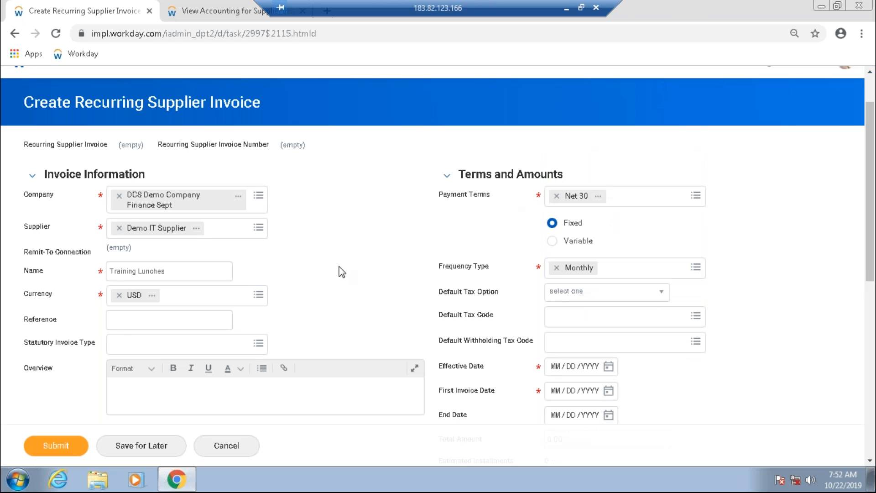
click(657, 274)
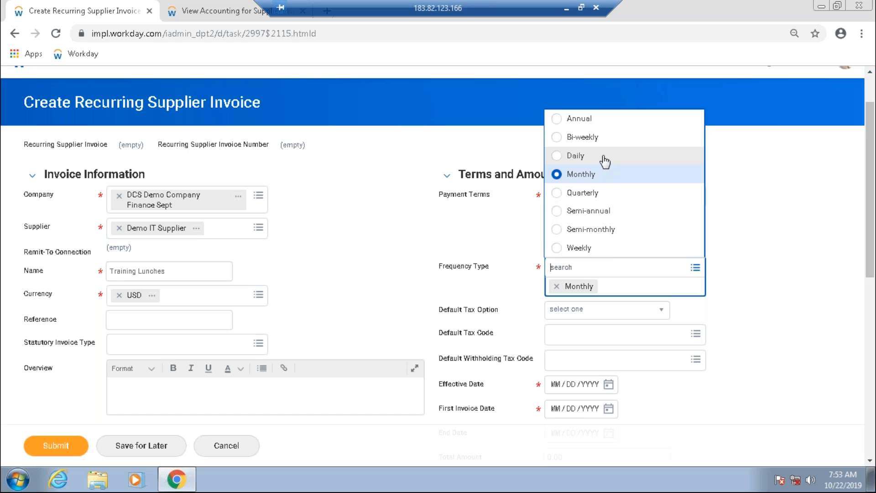
click(586, 181)
- Set the effective date to 10/22/2019 and the first invoice date to 10/23/2019
scroll(432, 255, down, 1)
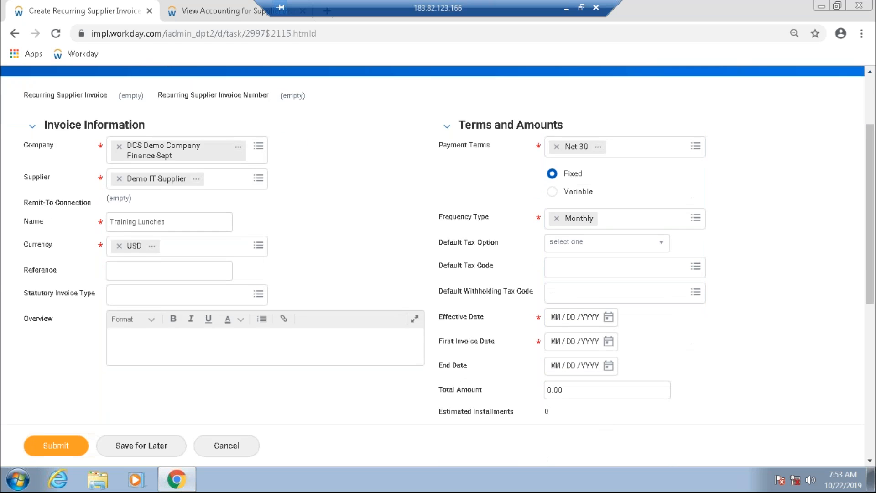
scroll(241, 245, down, 1)
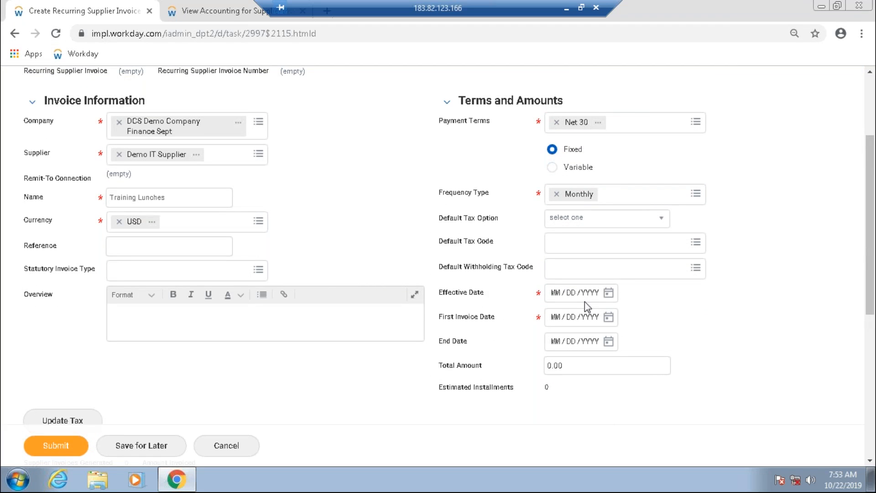
click(611, 298)
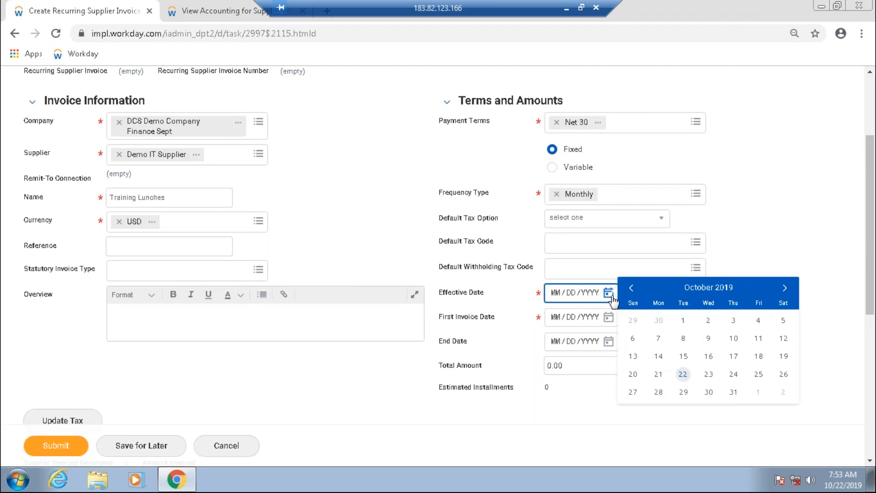
click(683, 375)
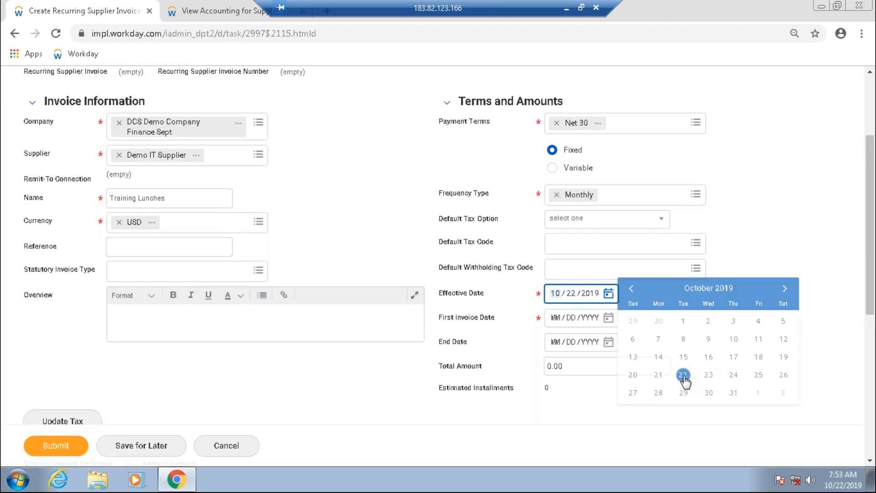
click(608, 319)
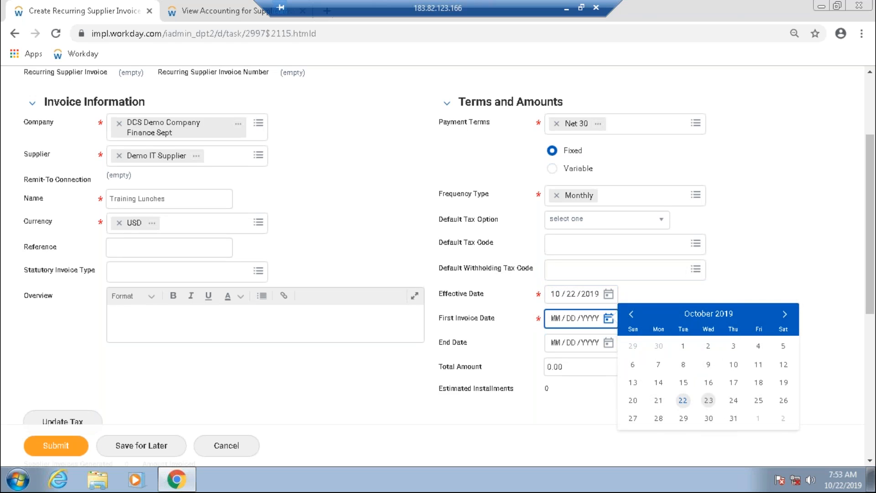
click(708, 400)
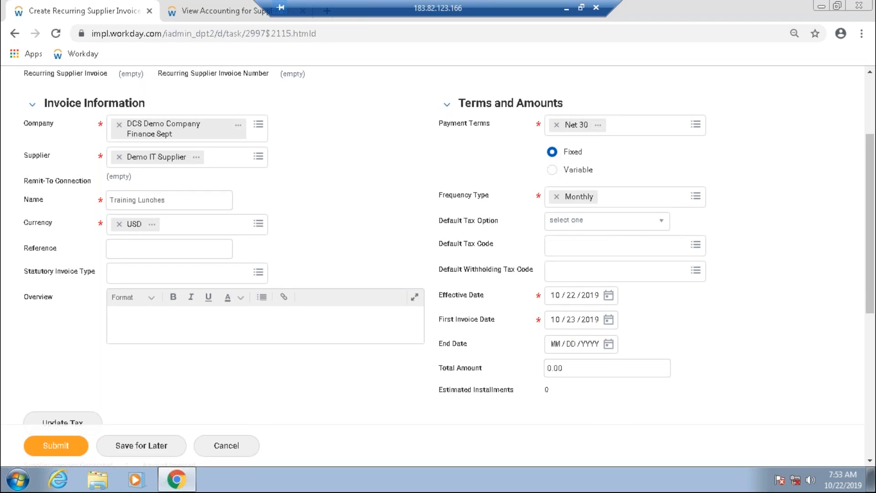
- Enter 10/23/2020 as the recurring invoice's end date and let the estimated installments update
click(608, 343)
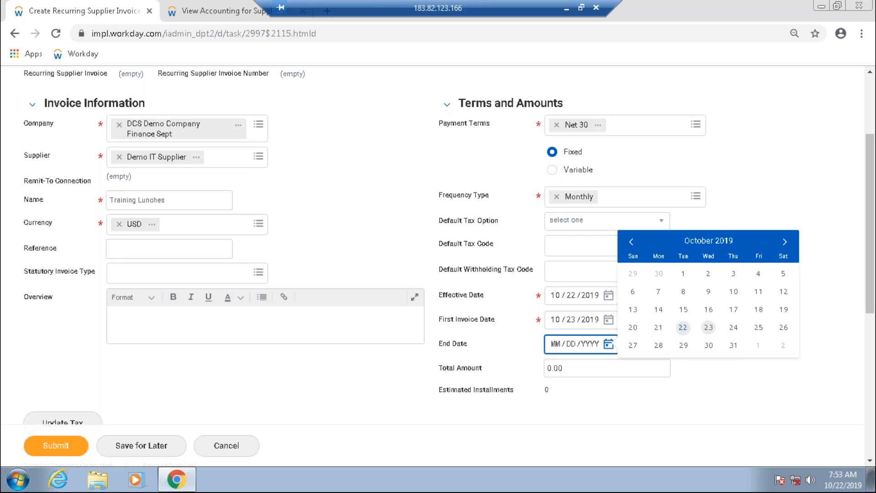
click(708, 327)
click(600, 352)
text(2020)
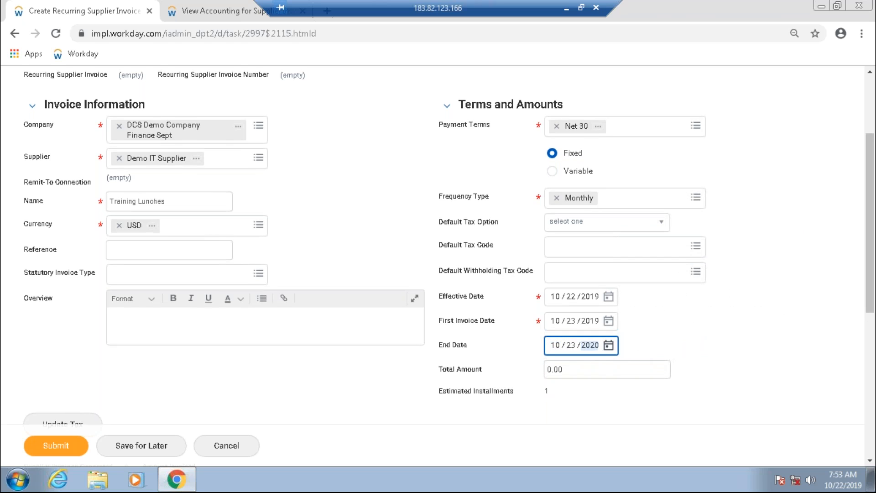
click(593, 437)
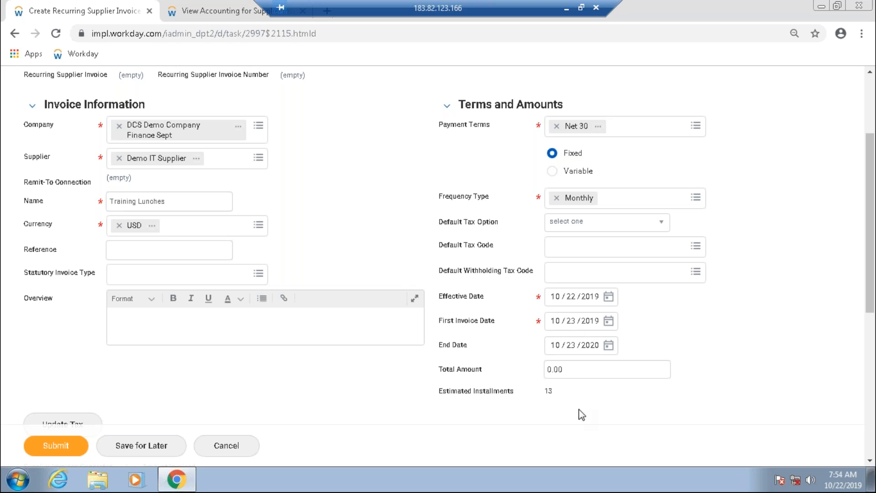
- Change the month of the end date so that it reads 09/23/2020, and bring up the recurring invoice lines
click(555, 345)
text(09)
click(616, 438)
scroll(118, 351, down, 3)
scroll(119, 352, down, 2)
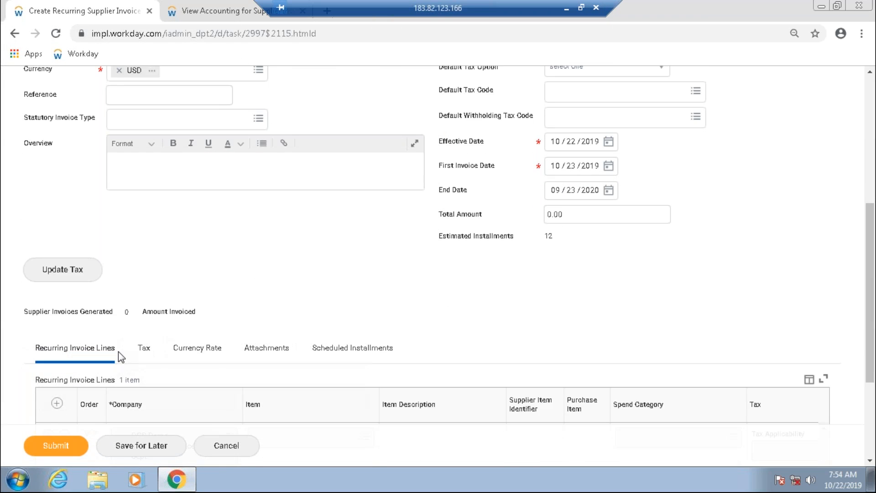
- Search the recurring invoice line's items for "lunch" and pick Demo Training Lunch Boxes
scroll(223, 261, up, 3)
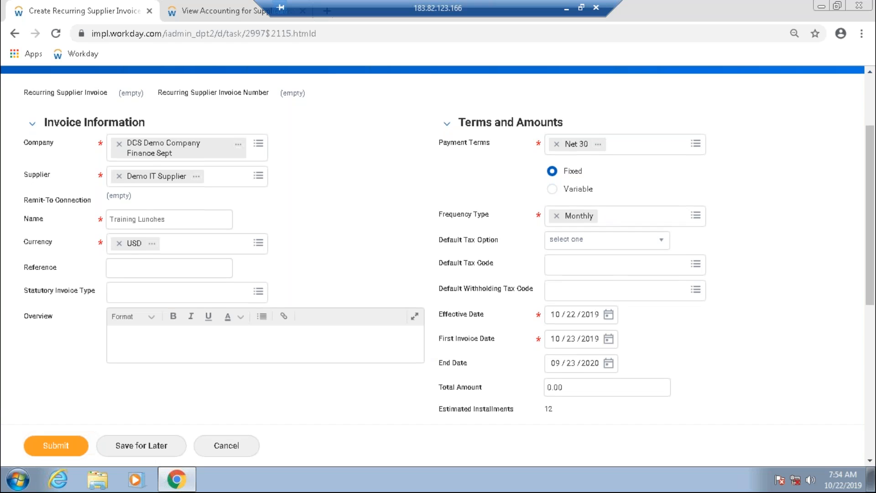
scroll(432, 264, down, 3)
scroll(313, 338, down, 3)
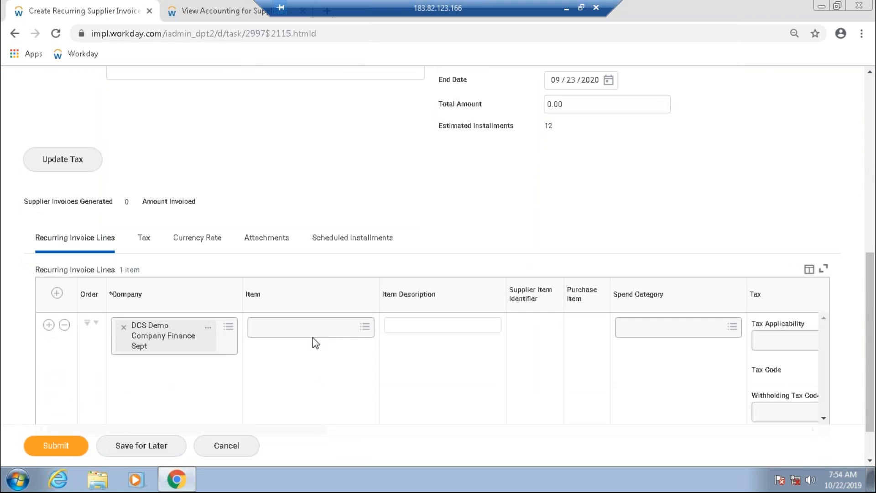
click(287, 335)
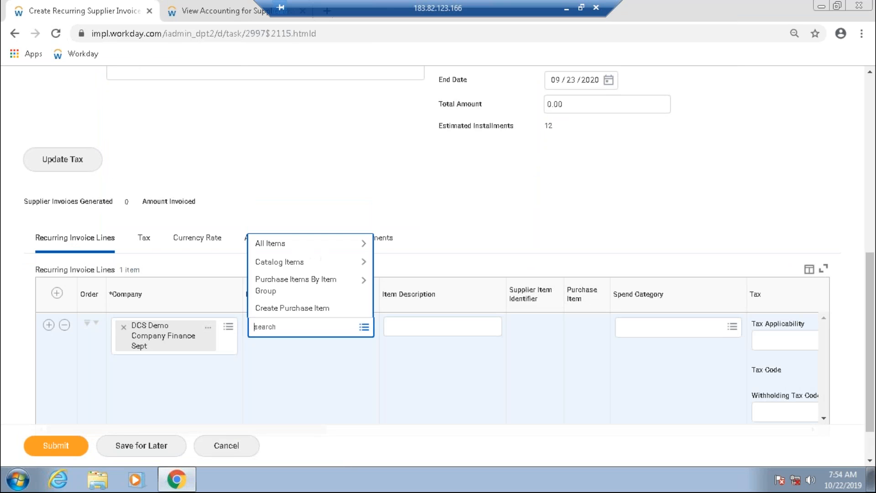
text(lunch)
key(Return)
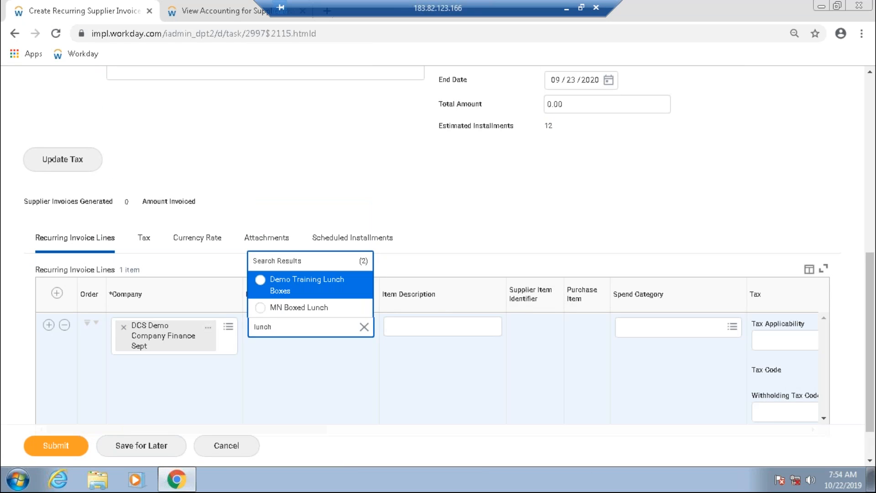
click(275, 287)
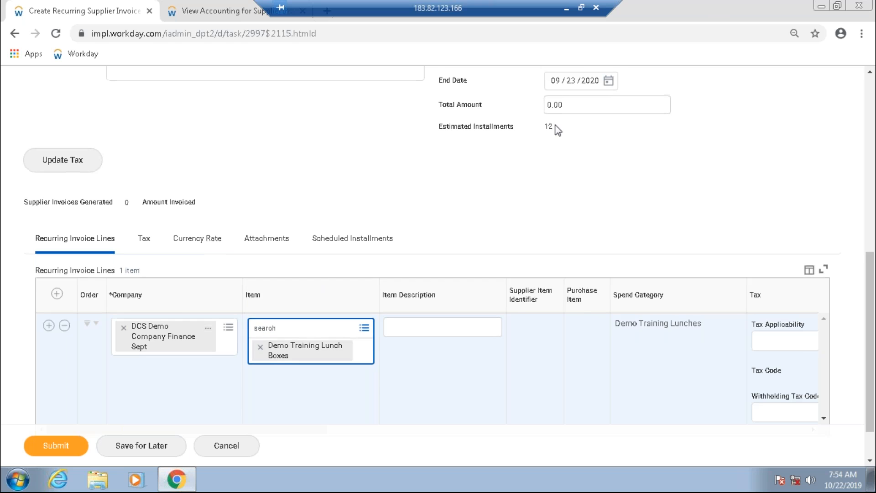
- Set the lunch box line's quantity to 10 and its unit of measure to Each
scroll(556, 130, up, 1)
scroll(556, 129, up, 2)
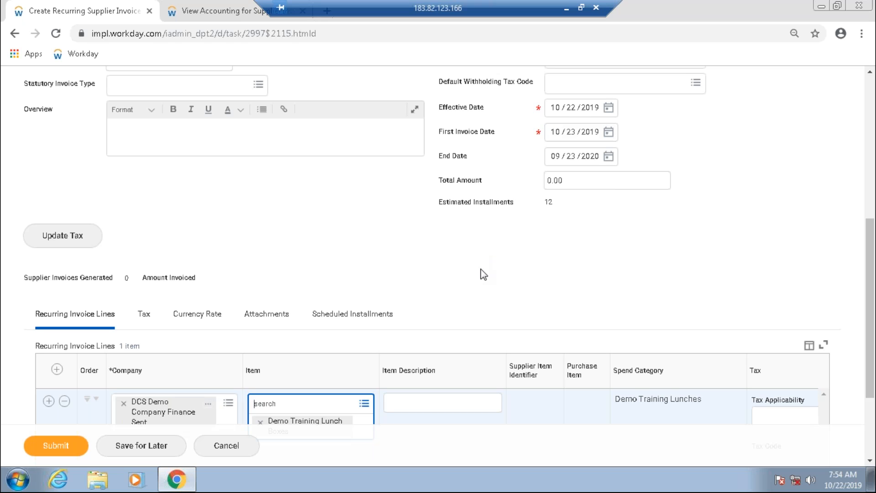
scroll(483, 273, down, 2)
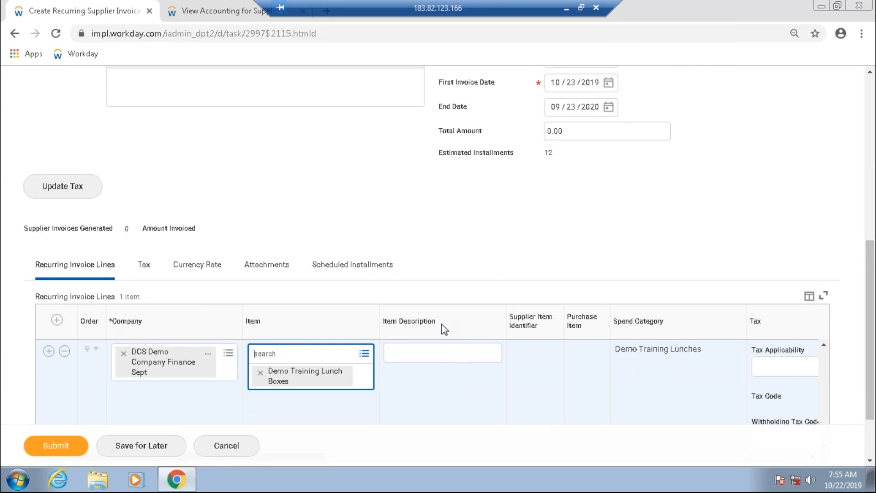
scroll(443, 329, down, 2)
text(a)
drag(300, 402, 592, 403)
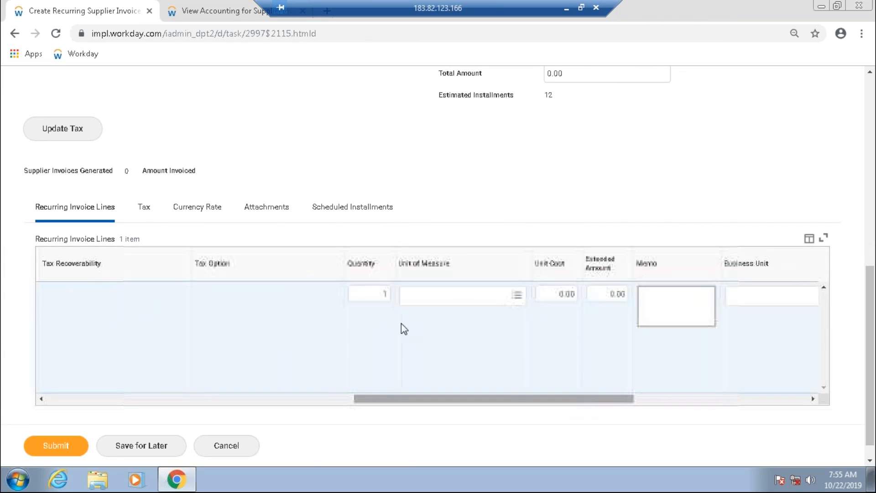
click(365, 297)
text(10)
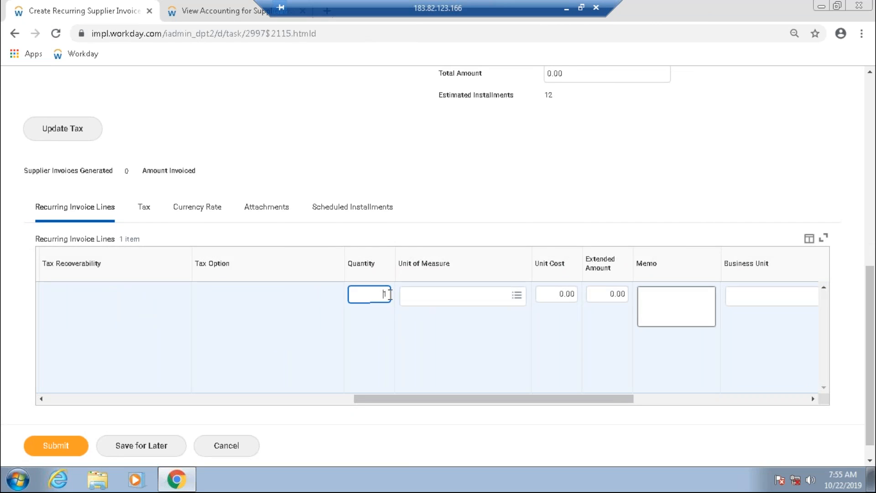
click(484, 352)
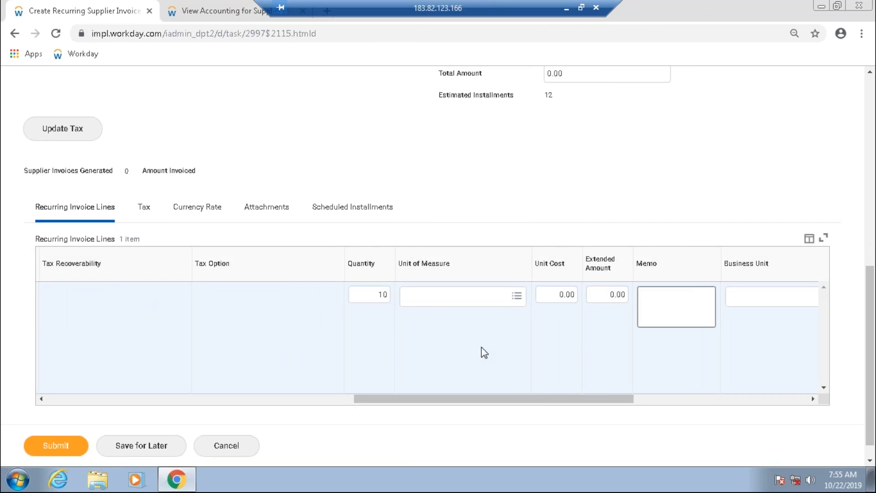
click(449, 297)
text(each)
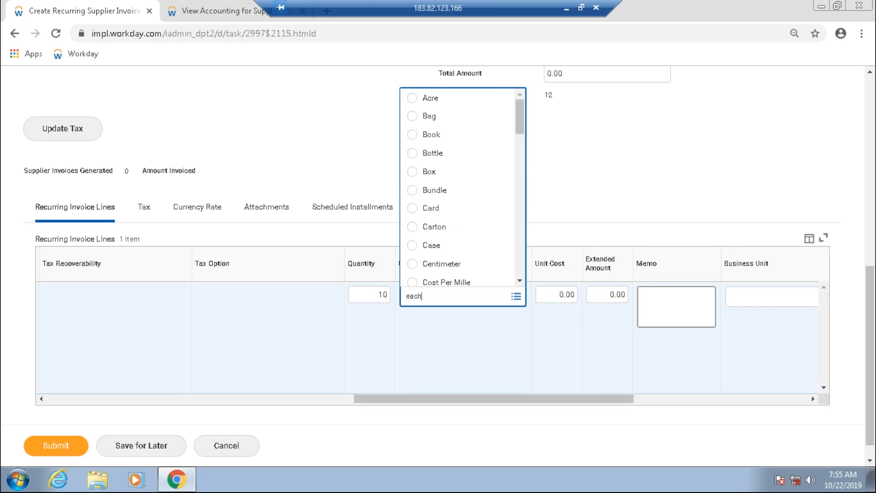
key(Return)
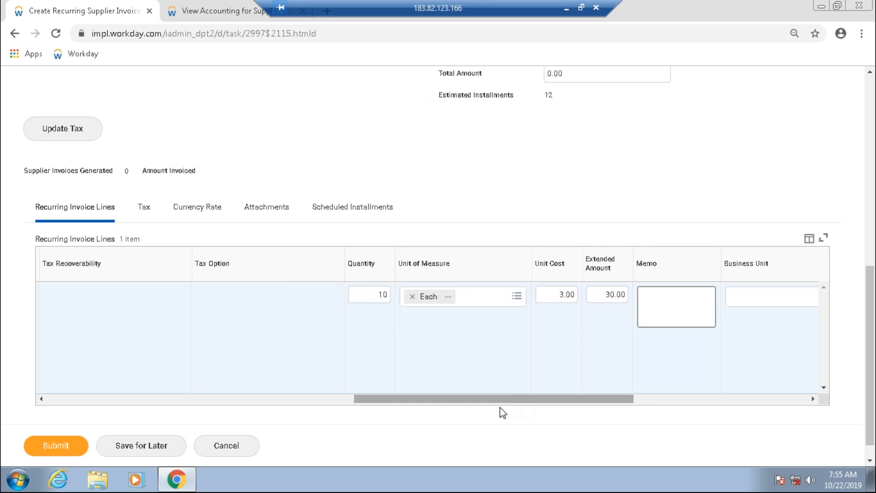
- Assign the Financial Services division to the recurring invoice line
drag(507, 401, 632, 404)
click(480, 298)
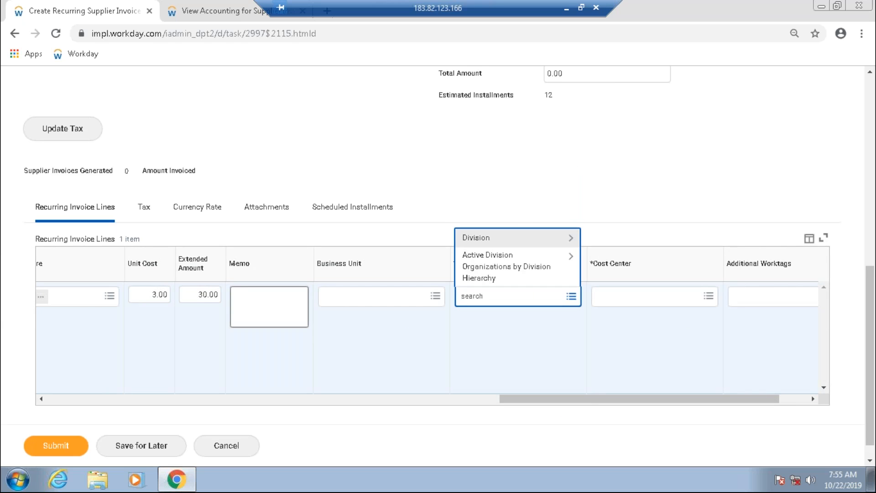
click(495, 241)
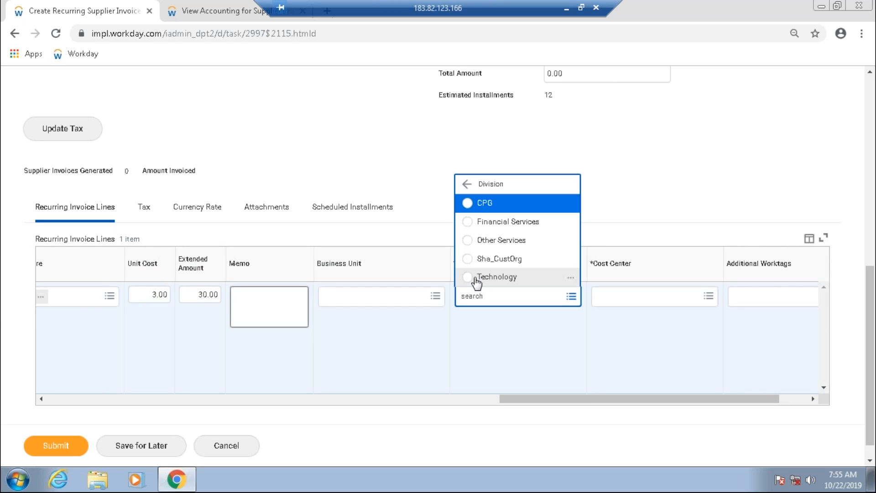
click(534, 221)
click(525, 351)
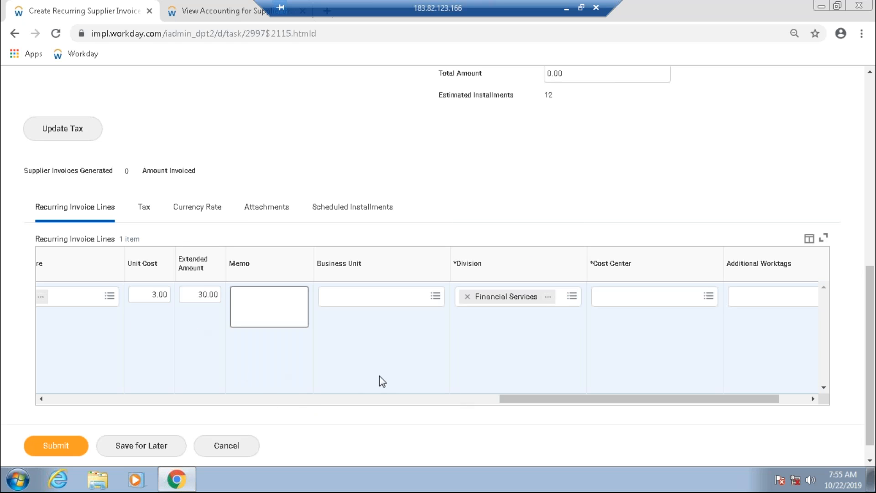
- Search for "demo" as the line's cost center and assign DFCCS Demo Finance CC Training
drag(523, 400, 572, 402)
click(579, 297)
text(demo)
key(Return)
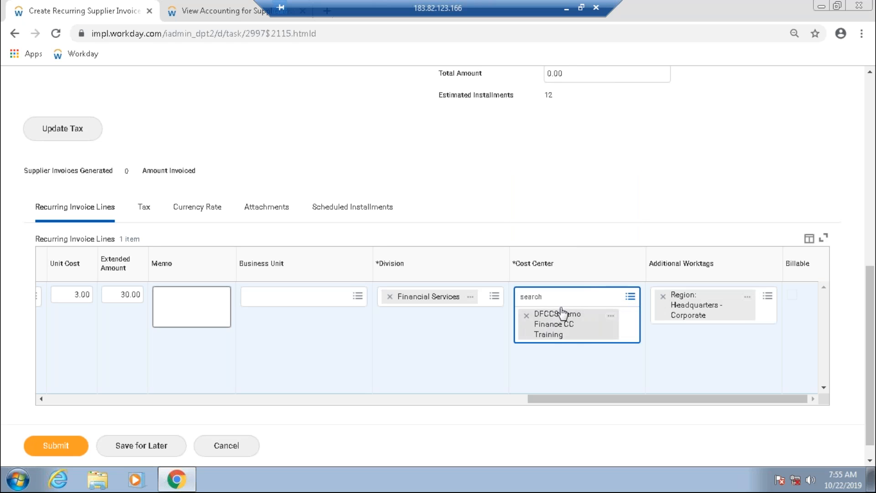
click(558, 402)
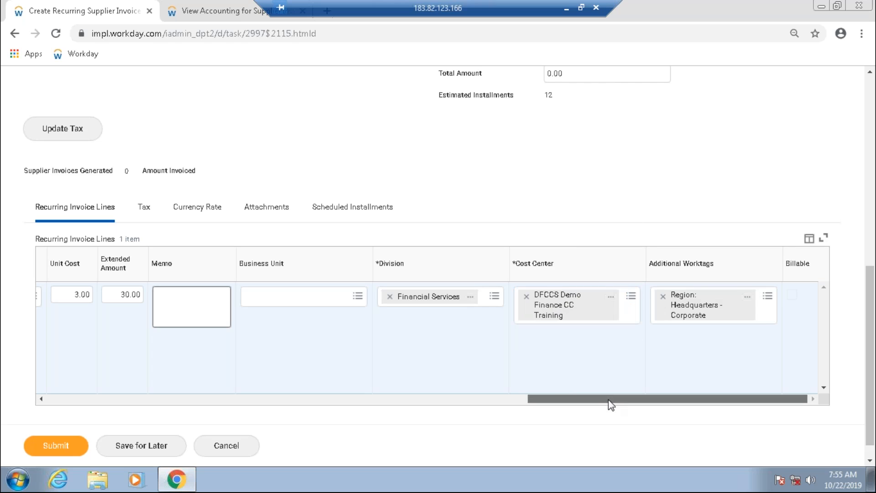
- Add the Demo Training Center worktag Demo Cust Org Training Center to the line's additional worktags
click(768, 297)
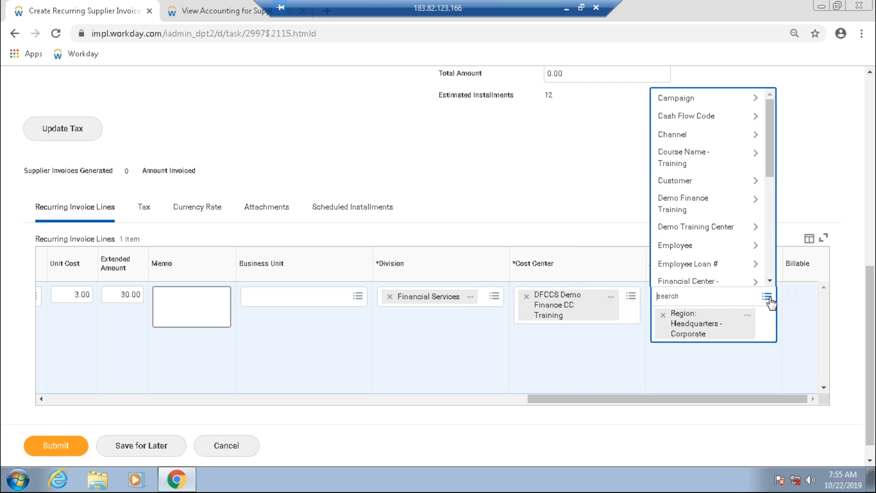
click(679, 228)
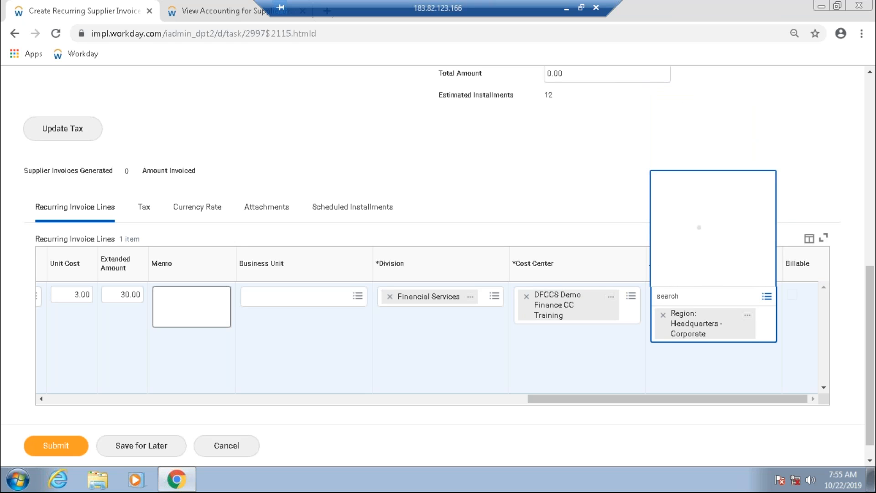
click(672, 264)
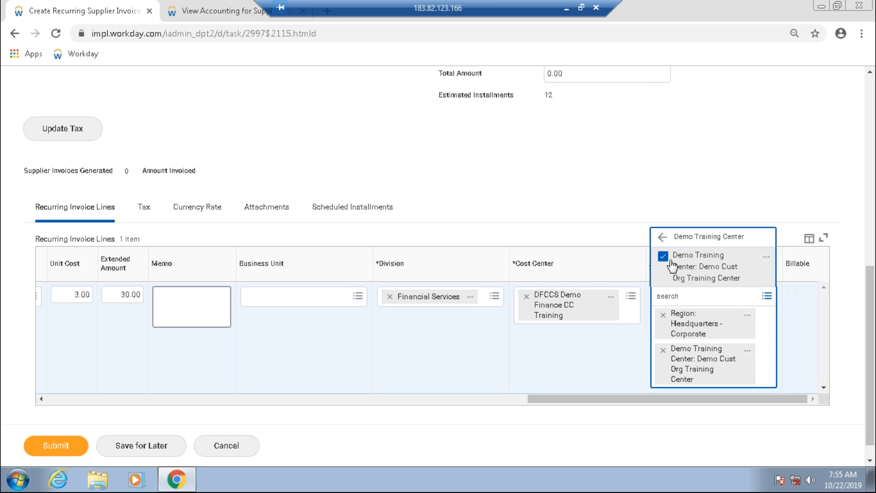
click(610, 191)
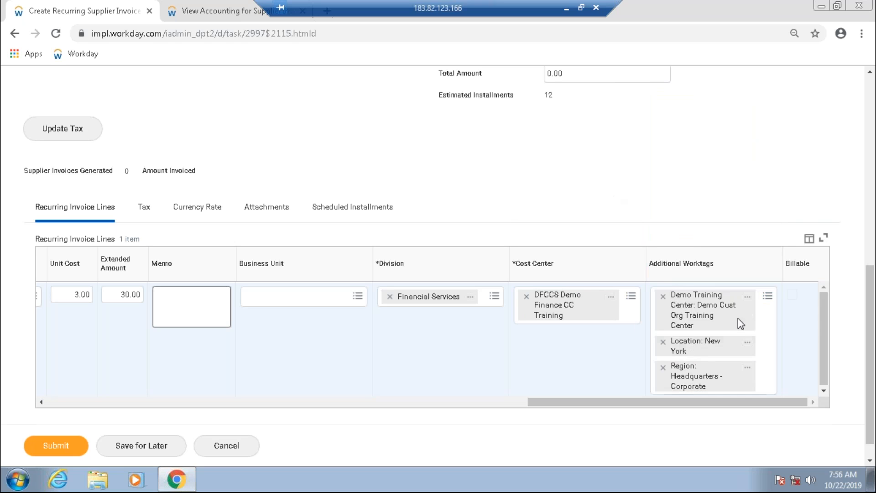
- Submit the recurring supplier invoice and expand its details and process information
drag(747, 402, 192, 390)
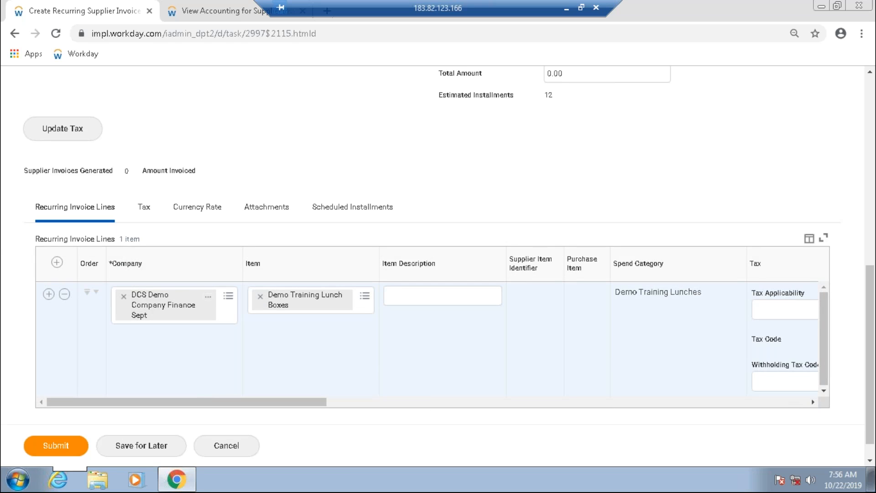
click(56, 445)
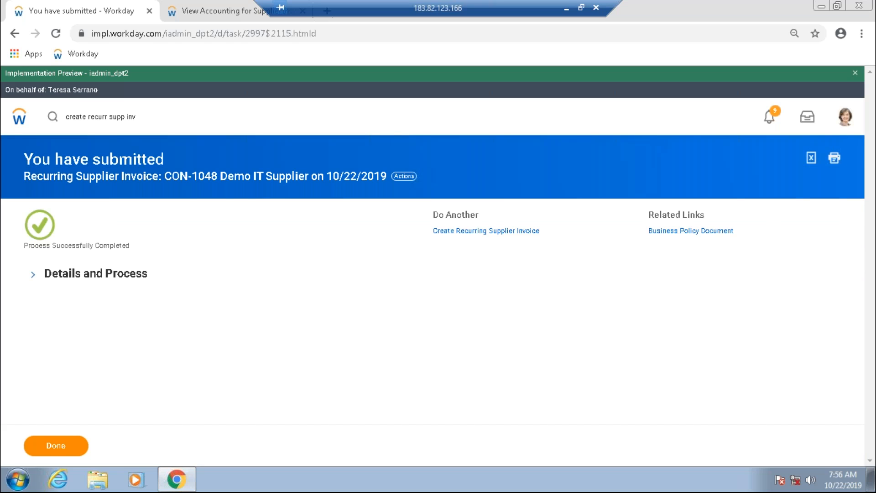
click(54, 276)
scroll(140, 307, down, 1)
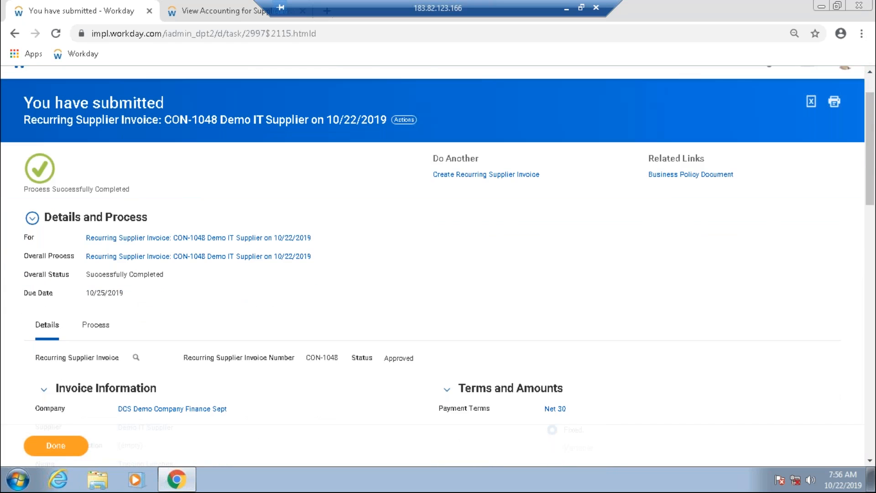
scroll(140, 119, down, 4)
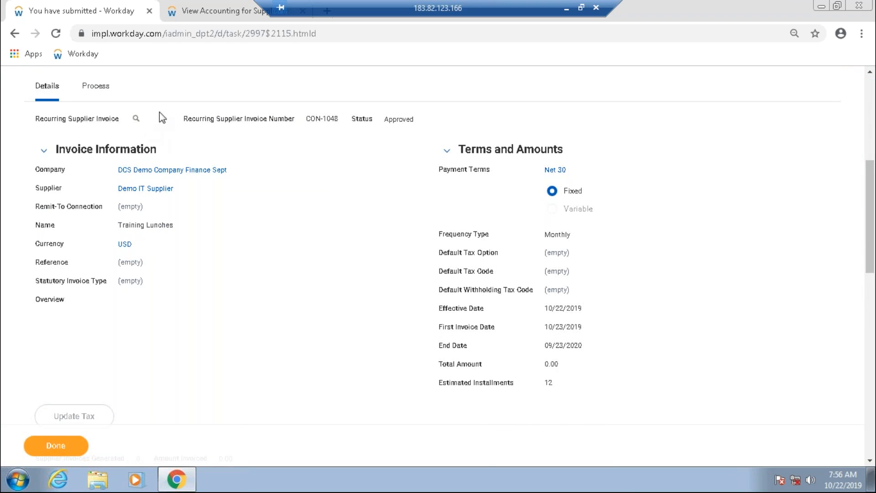
- Examine the related actions available for the submitted recurring supplier invoice, including its integration ID and reporting options
click(145, 119)
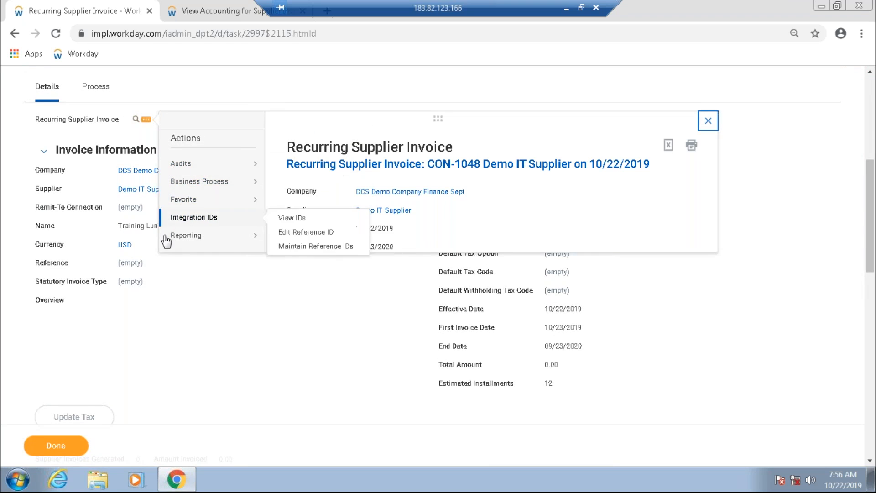
mouse_move(167, 240)
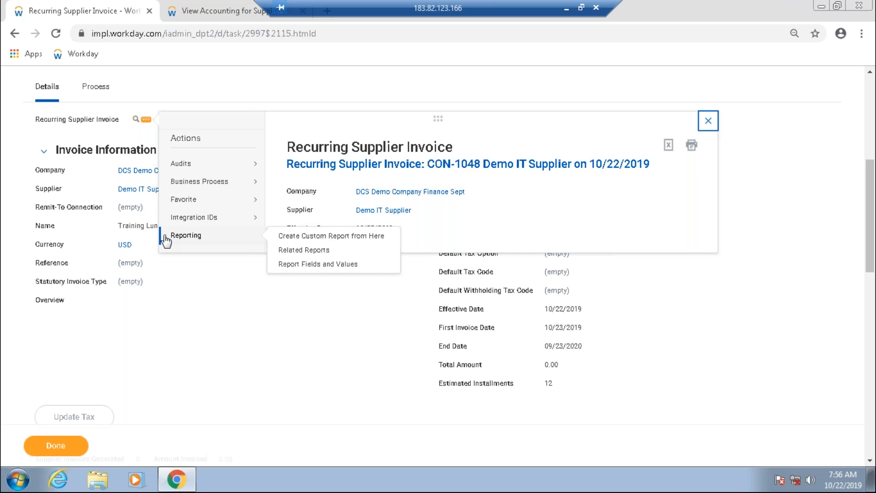
scroll(166, 240, up, 5)
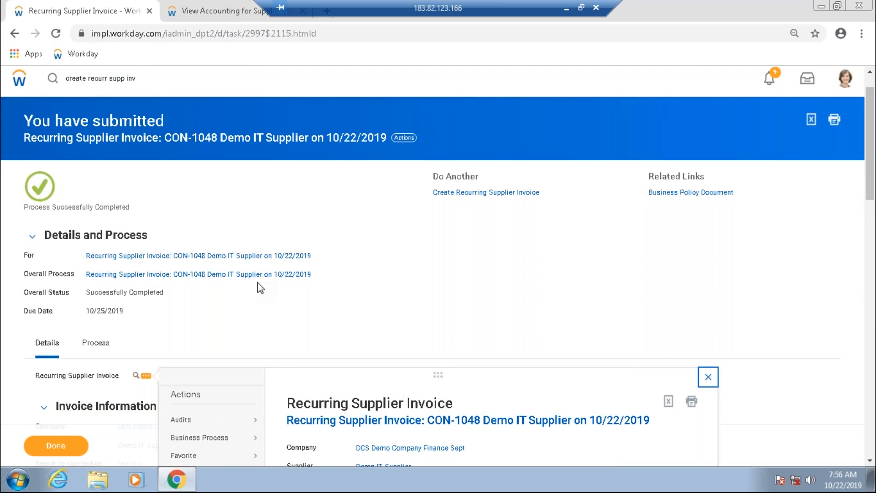
scroll(258, 282, down, 5)
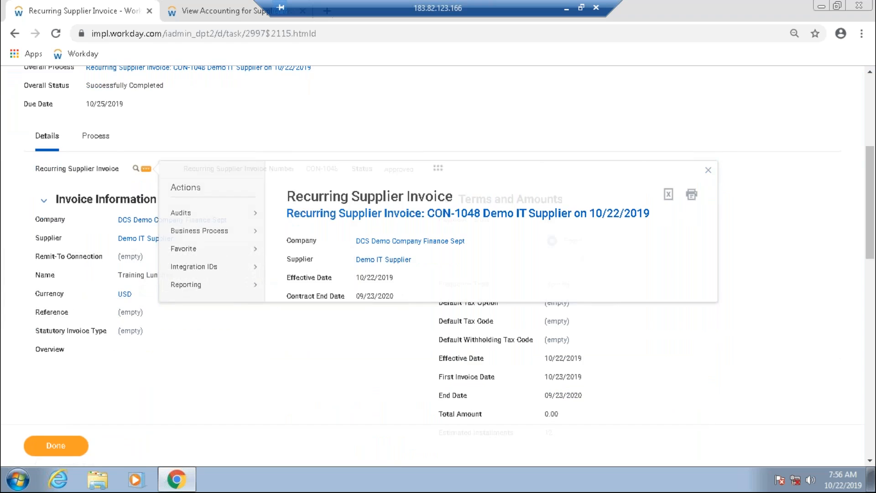
scroll(499, 307, down, 1)
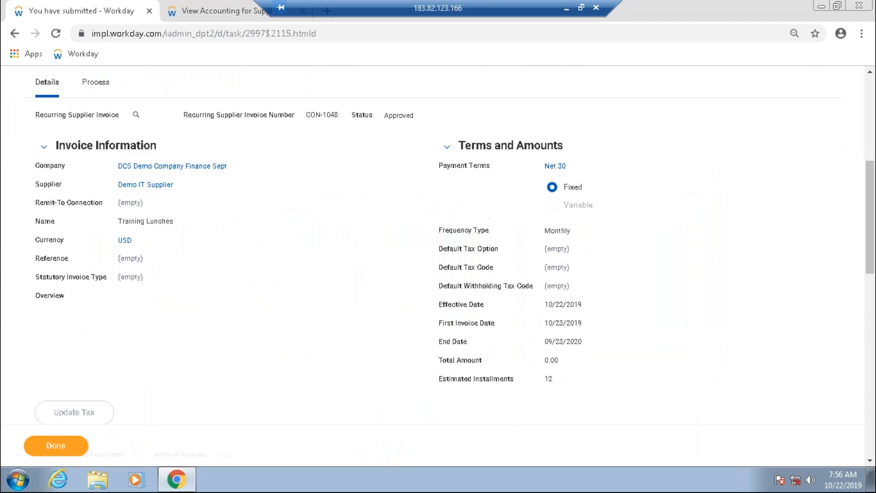
- Review the submitted recurring invoice line across its item, quantity, cost, division, cost center and worktag columns
scroll(319, 297, down, 7)
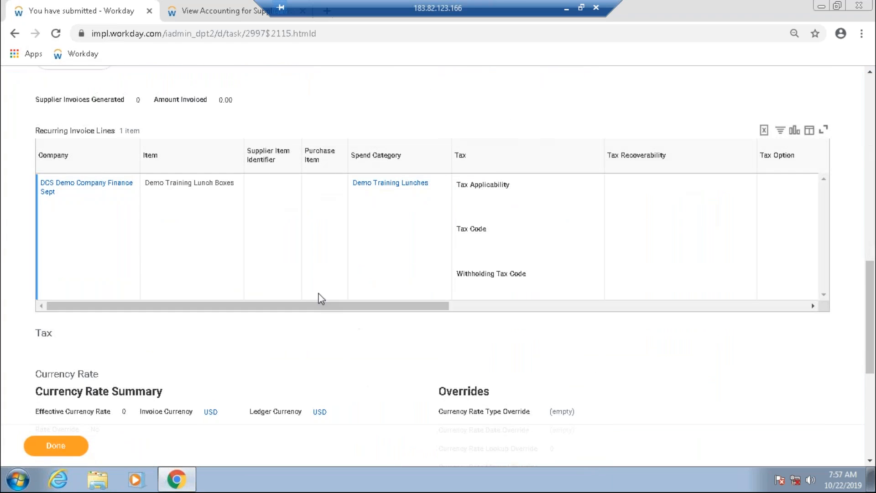
drag(318, 311, 619, 363)
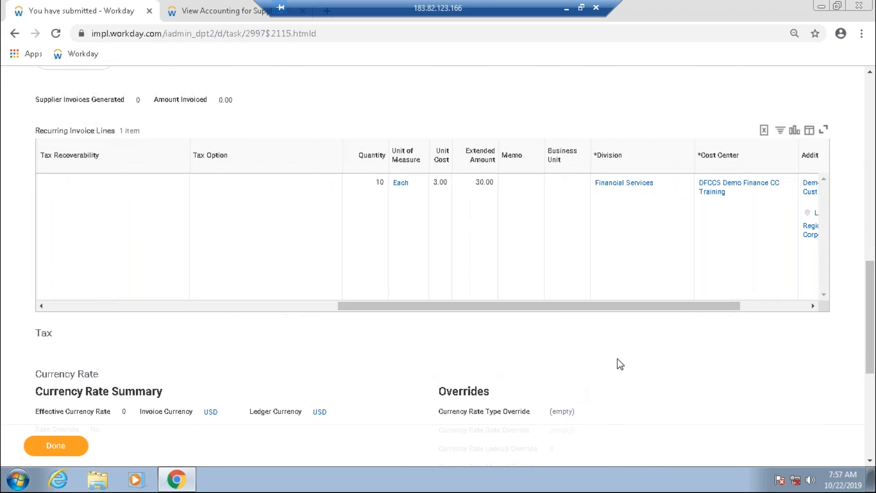
scroll(619, 363, down, 1)
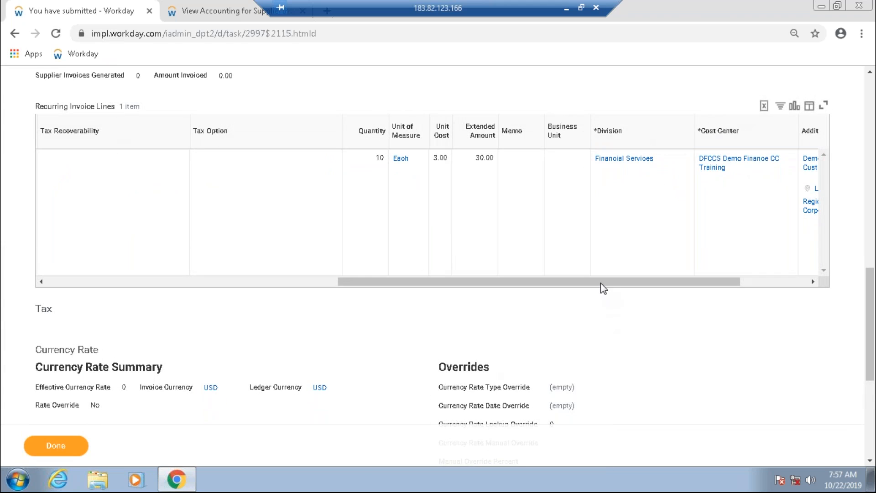
drag(600, 283, 739, 266)
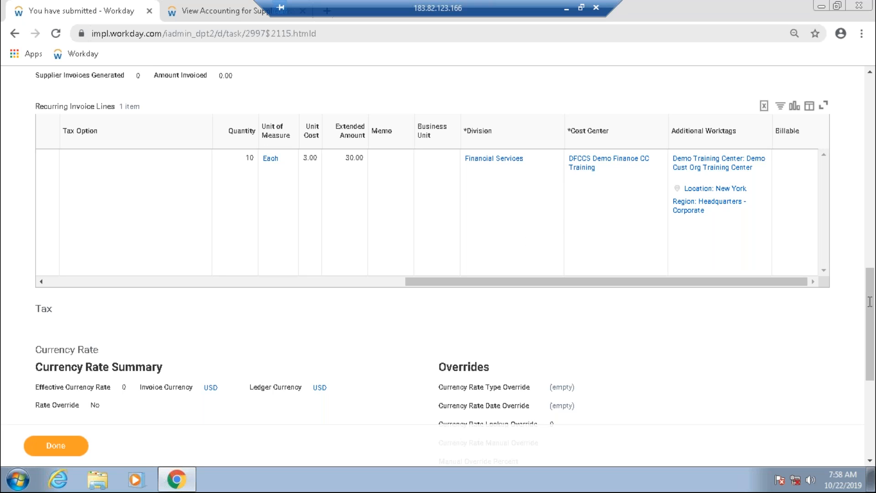
drag(873, 299, 873, 276)
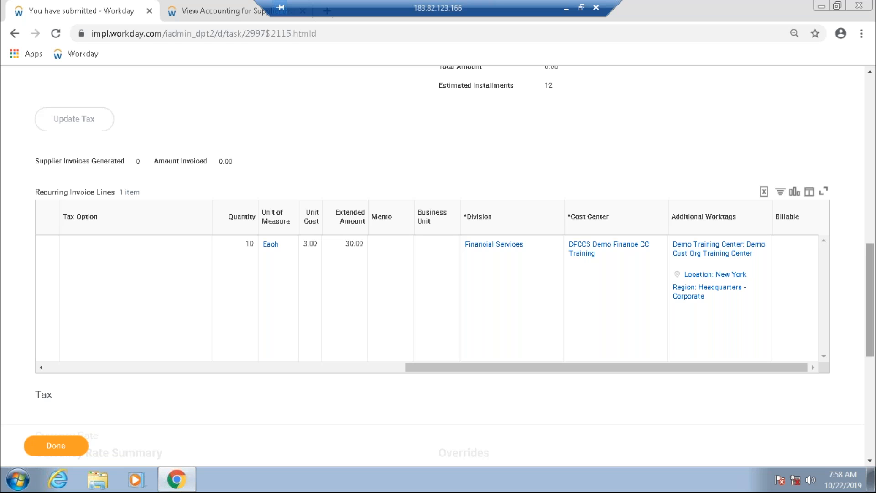
- Review the submitted recurring supplier invoice's process details, invoice information, terms and amounts, and its invoice line
scroll(438, 265, up, 7)
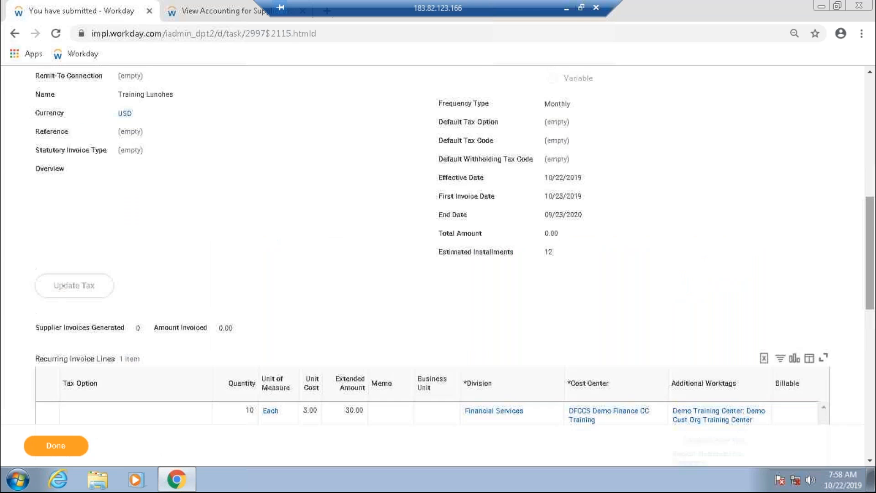
scroll(438, 264, up, 3)
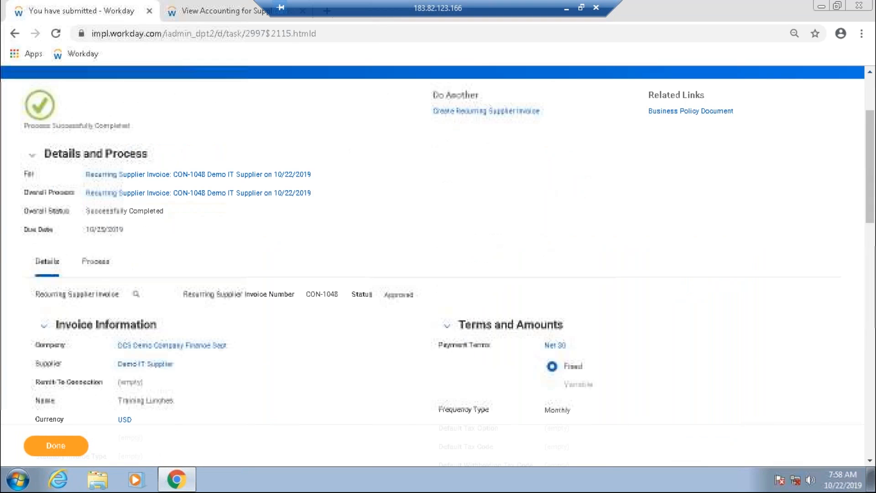
scroll(836, 349, up, 3)
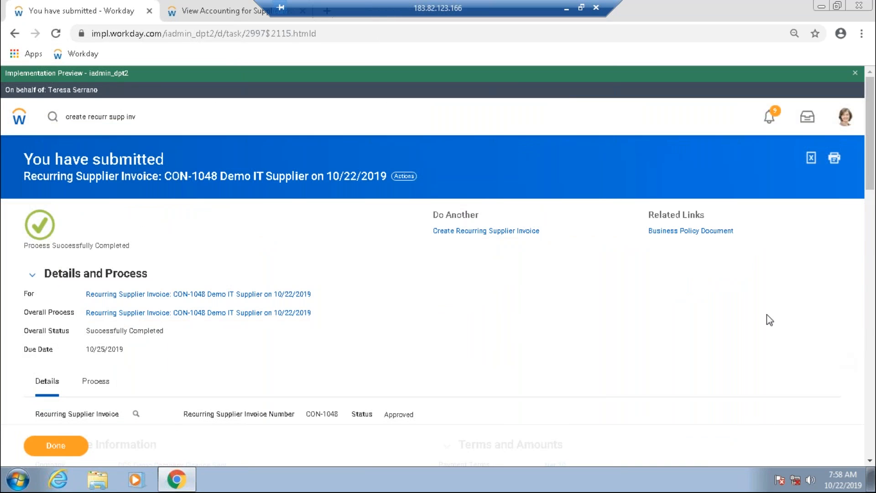
scroll(769, 320, down, 1)
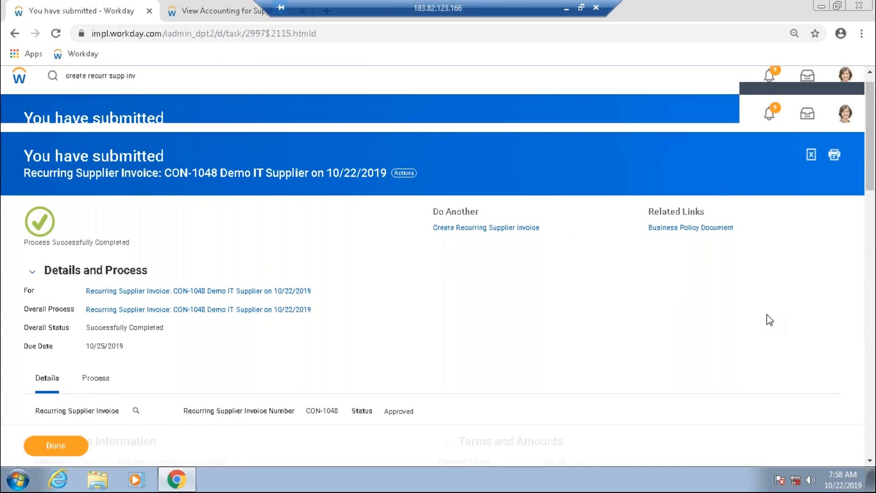
scroll(769, 319, down, 10)
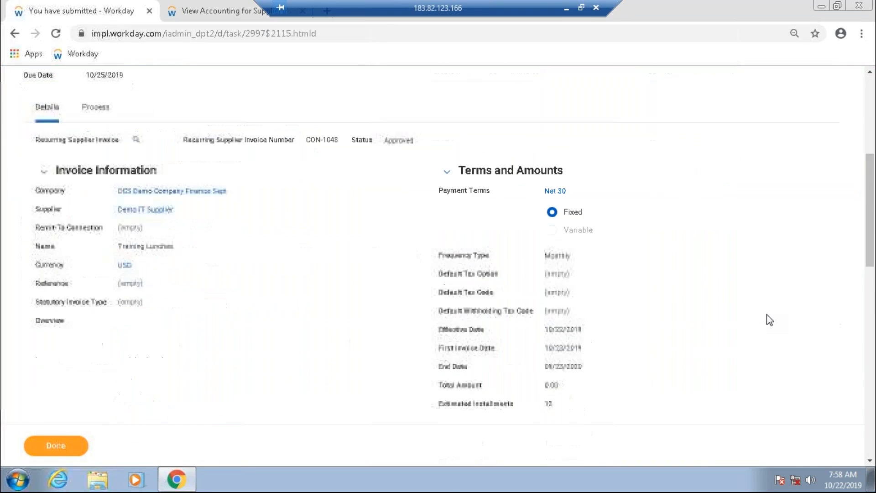
scroll(769, 319, down, 1)
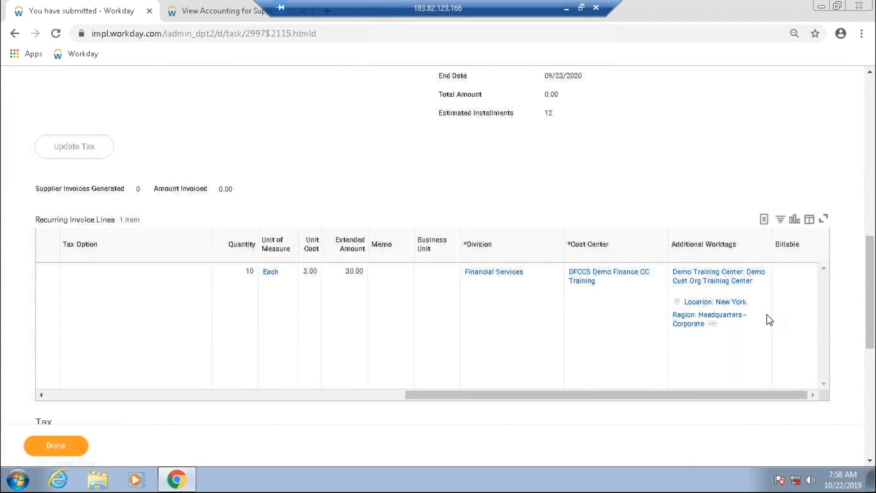
scroll(767, 315, up, 12)
scroll(766, 314, up, 3)
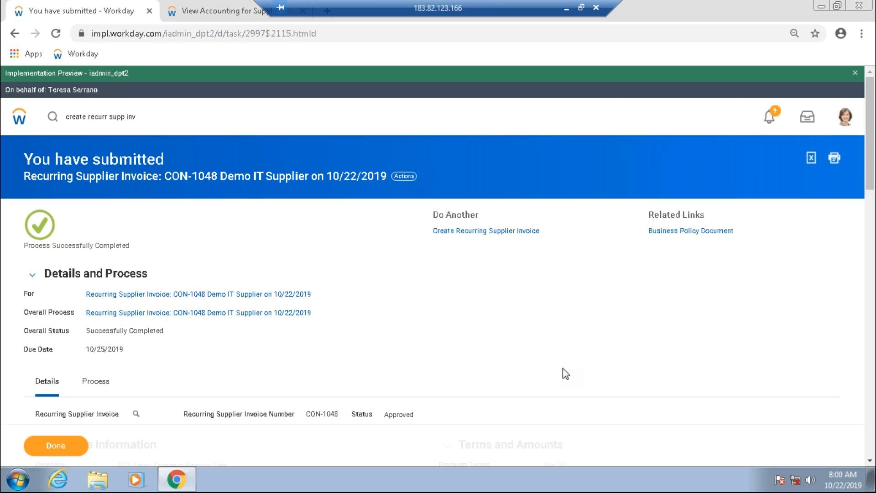
- Search for schedule supplier invoice, open the Schedule Supplier Invoice Auto-Create task and continue with the Run Now frequency
drag(184, 122, 64, 117)
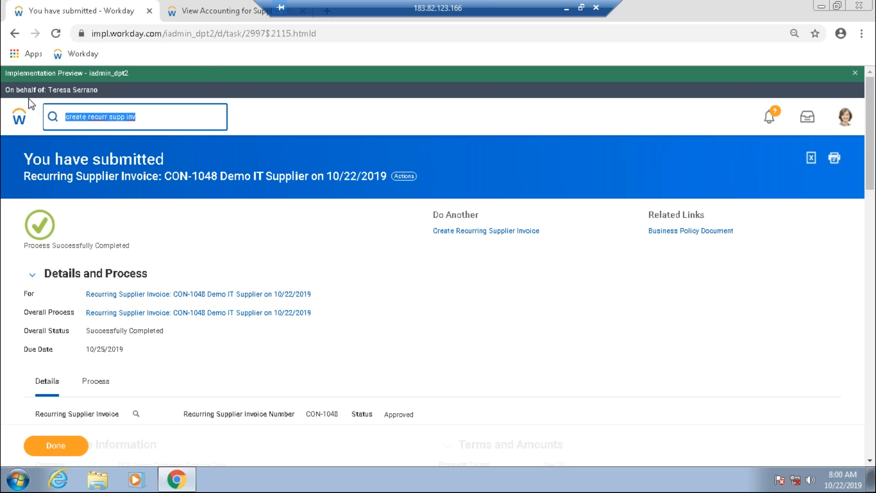
text(sche)
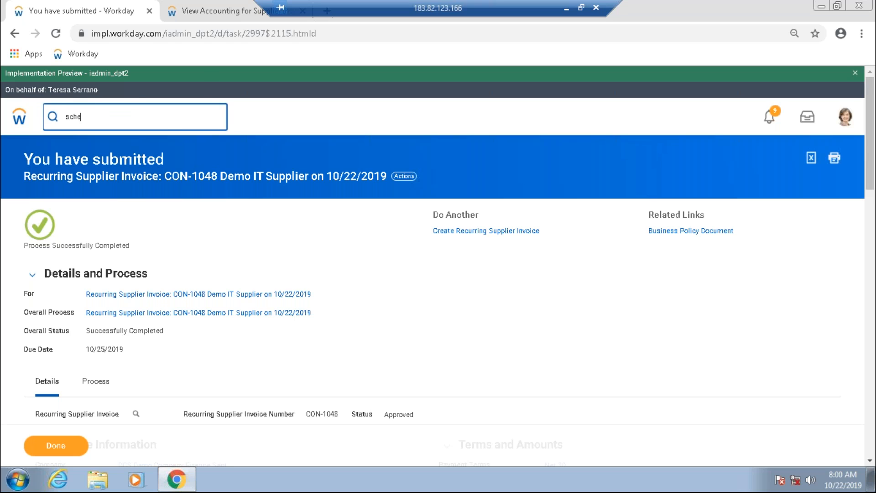
text(dule supplier invoic)
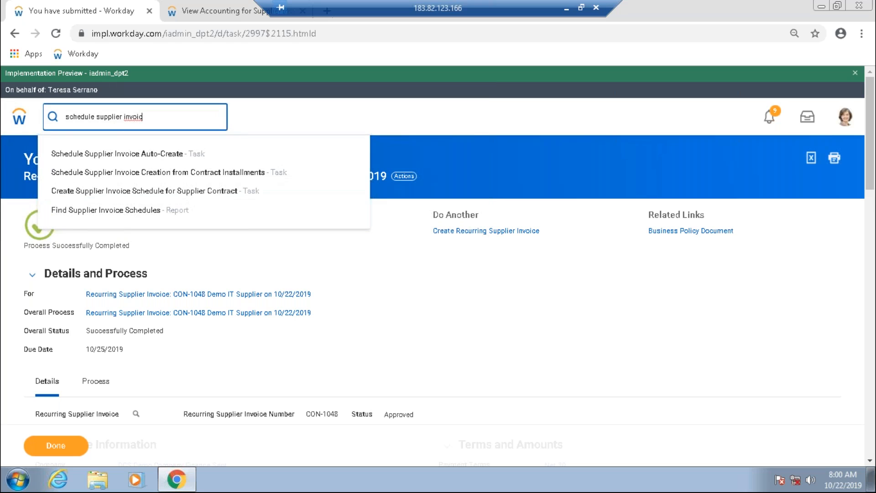
click(90, 155)
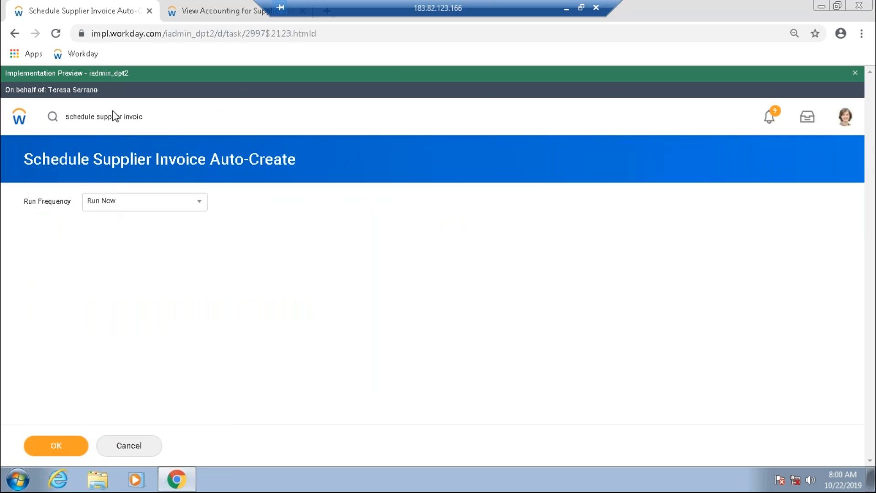
click(131, 207)
click(53, 445)
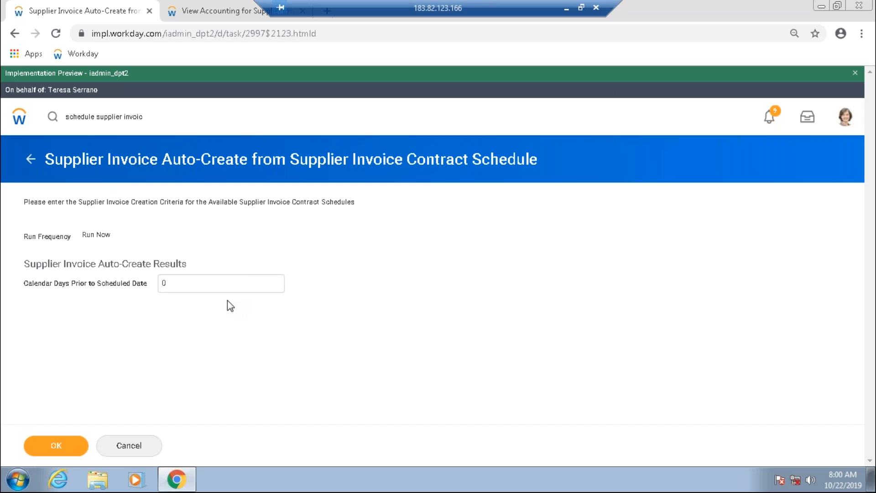
click(232, 286)
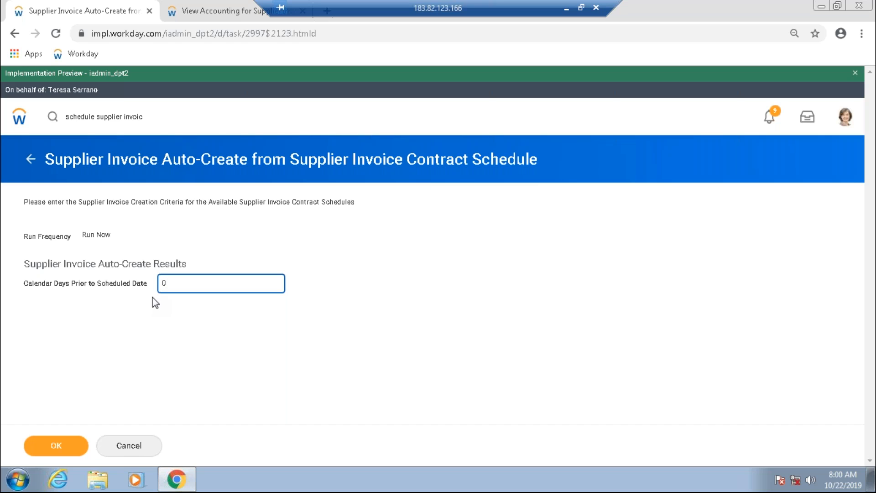
click(110, 329)
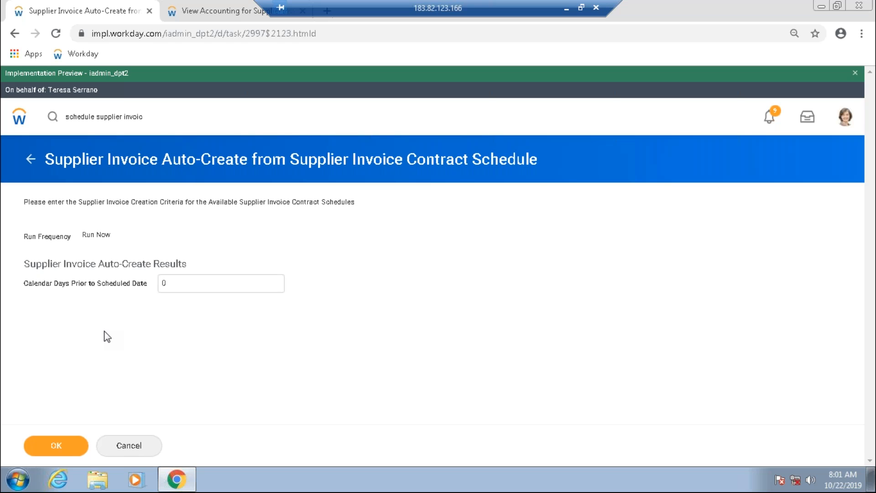
click(176, 289)
key(BackSpace)
text(30)
key(BackSpace)
key(BackSpace)
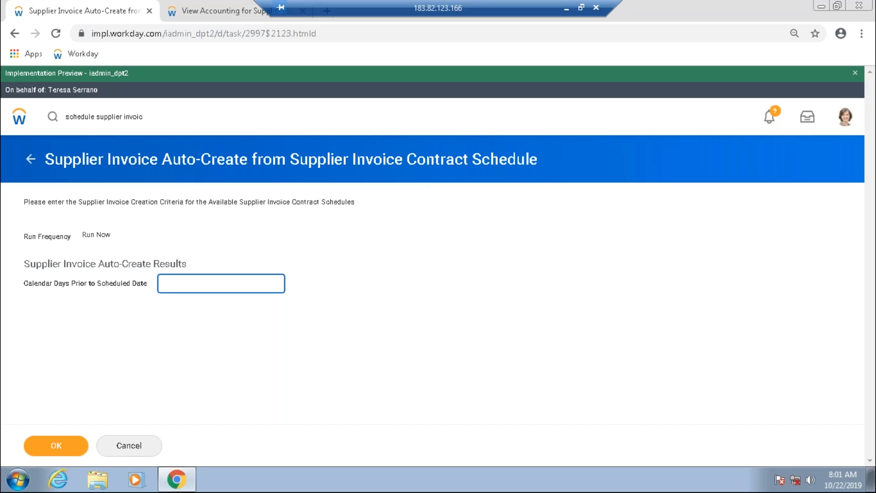
text(0)
click(152, 354)
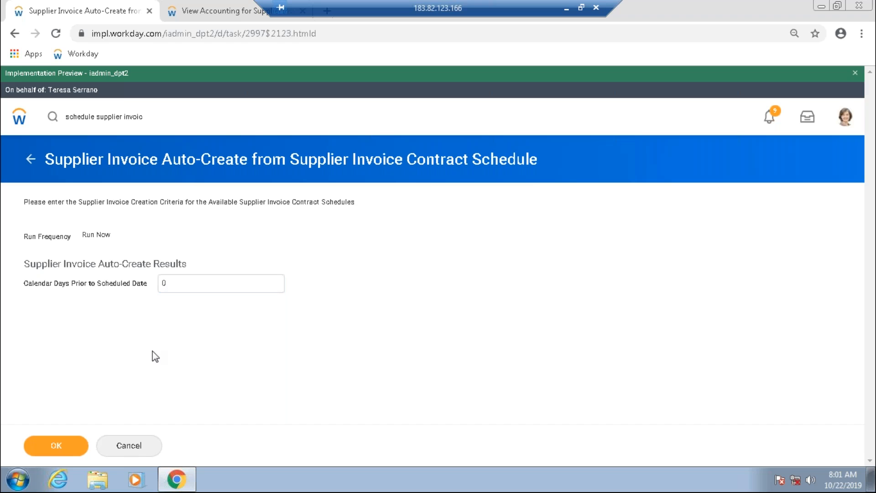
- Run the supplier invoice auto-creation from the contract schedule and refresh its background process
click(56, 445)
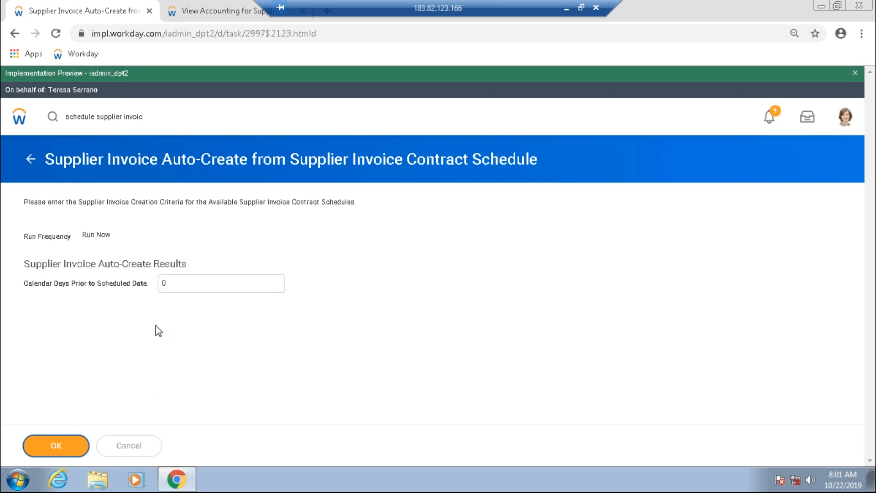
scroll(201, 334, down, 1)
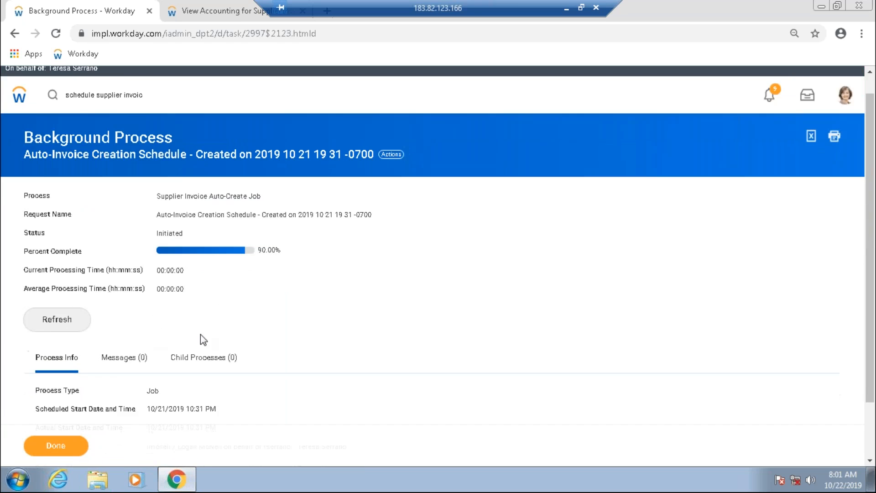
click(64, 290)
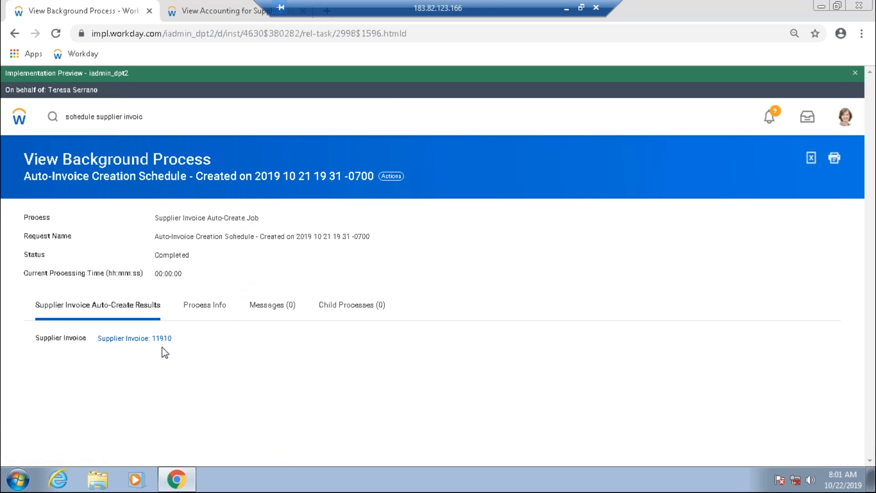
- Open the supplier invoice produced by the auto-create job in a new browser tab and switch to it
right_click(110, 345)
click(126, 352)
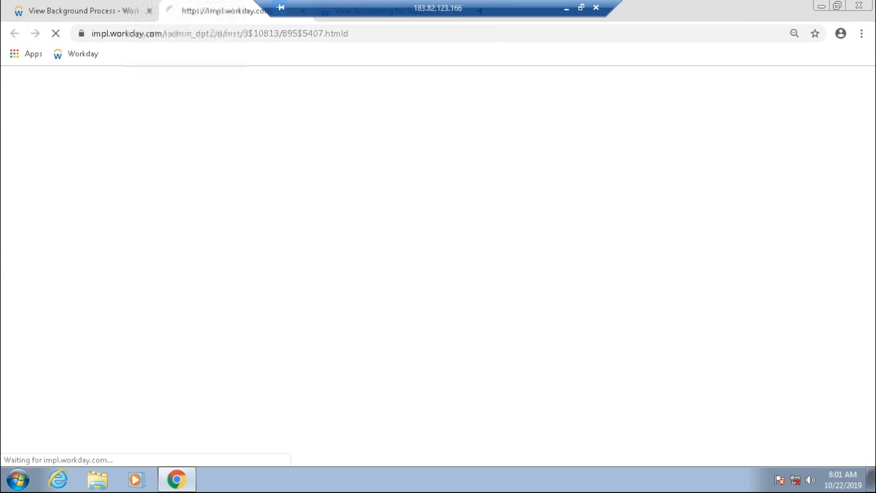
click(89, 2)
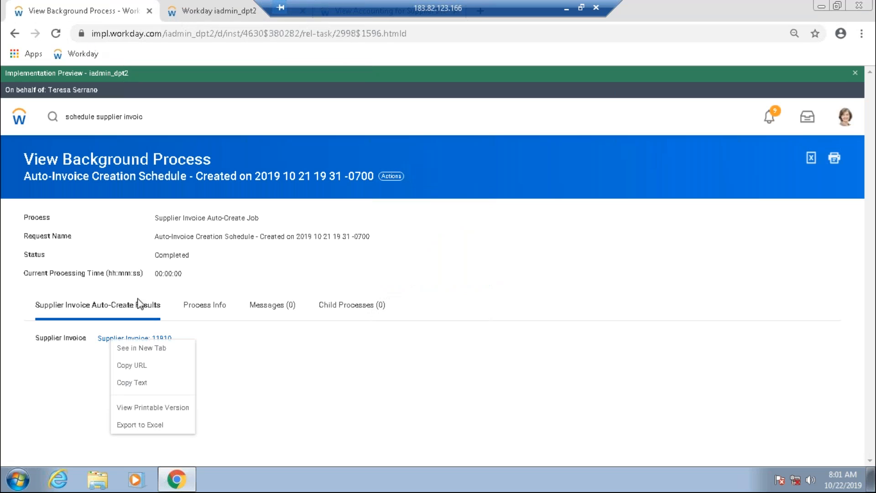
click(73, 352)
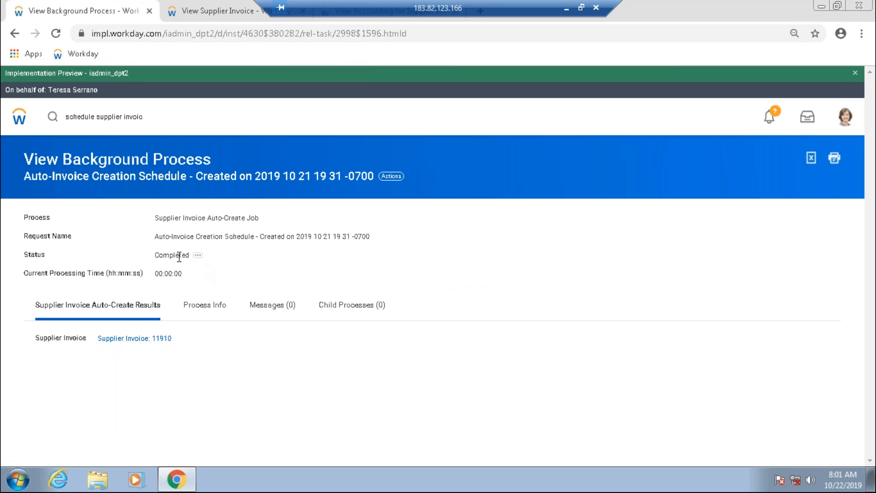
click(212, 13)
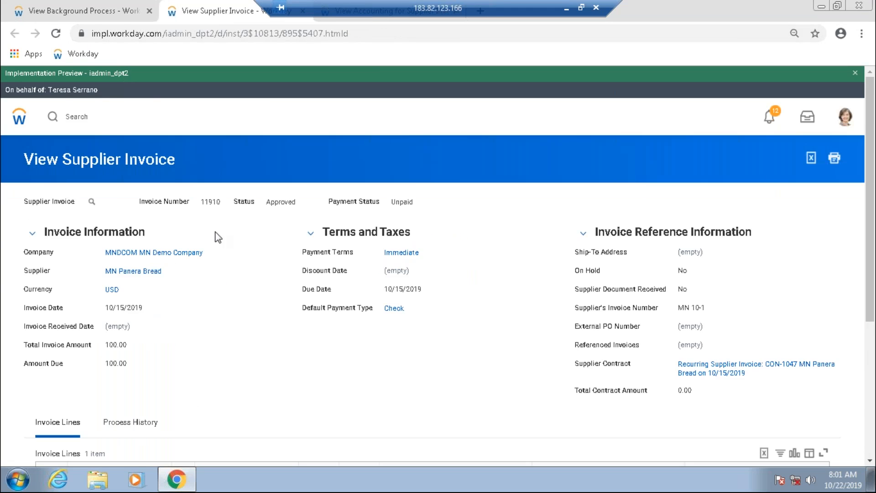
- Examine the auto-created supplier invoice's header, terms, reference information and payment status, and its line's spend category, amount and cost center columns
scroll(217, 237, down, 5)
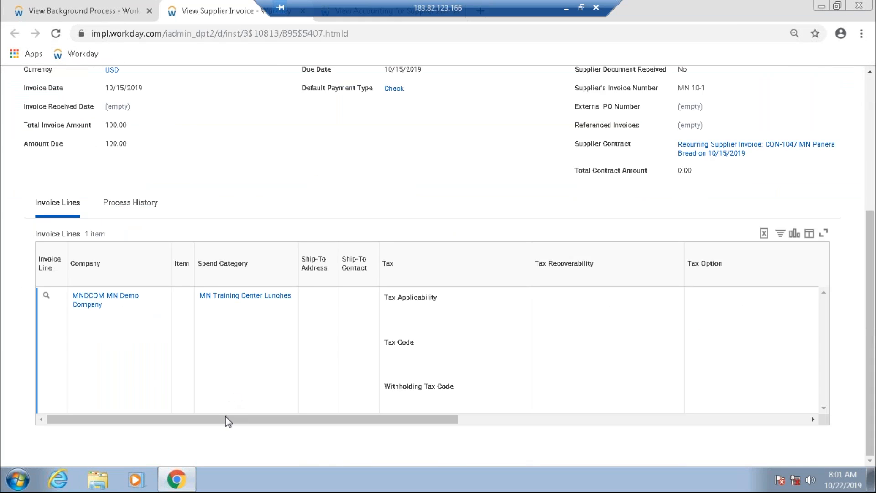
drag(254, 418, 430, 439)
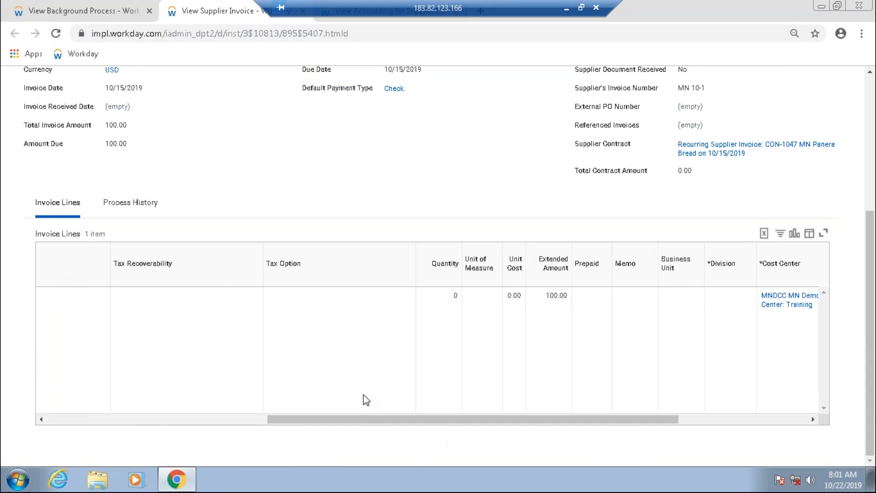
scroll(363, 395, up, 3)
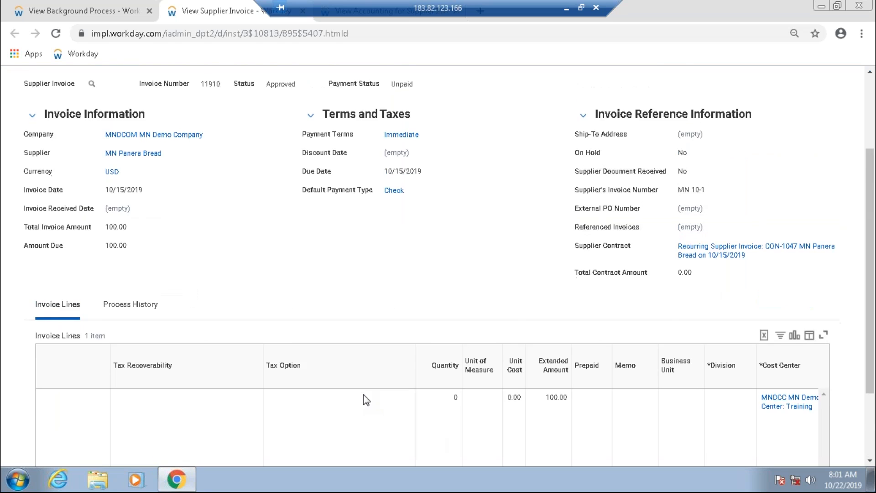
scroll(364, 395, down, 3)
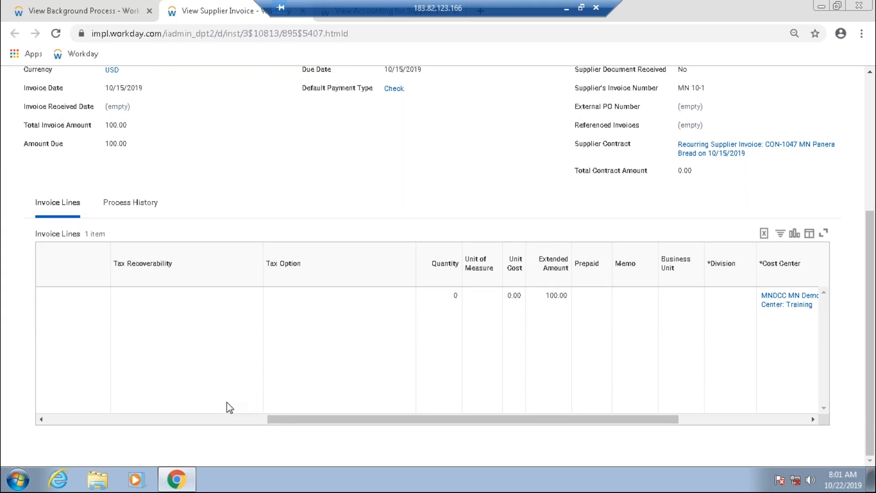
drag(276, 420, 358, 460)
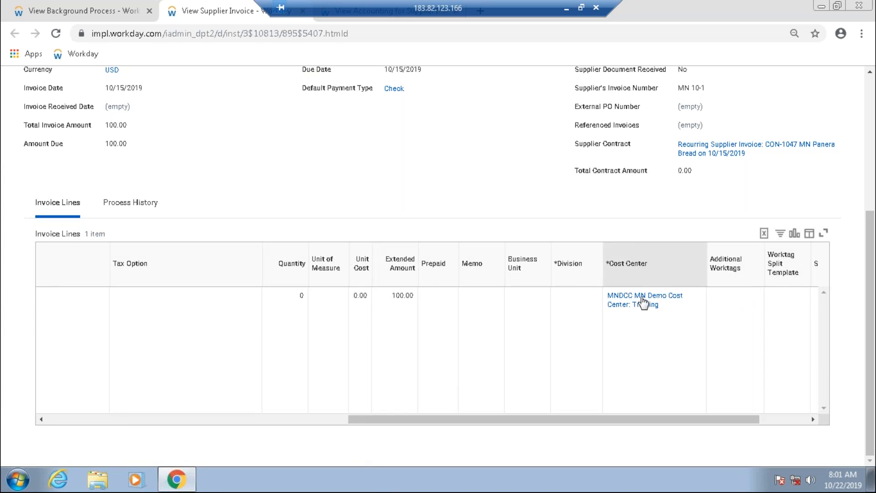
drag(370, 416, 68, 420)
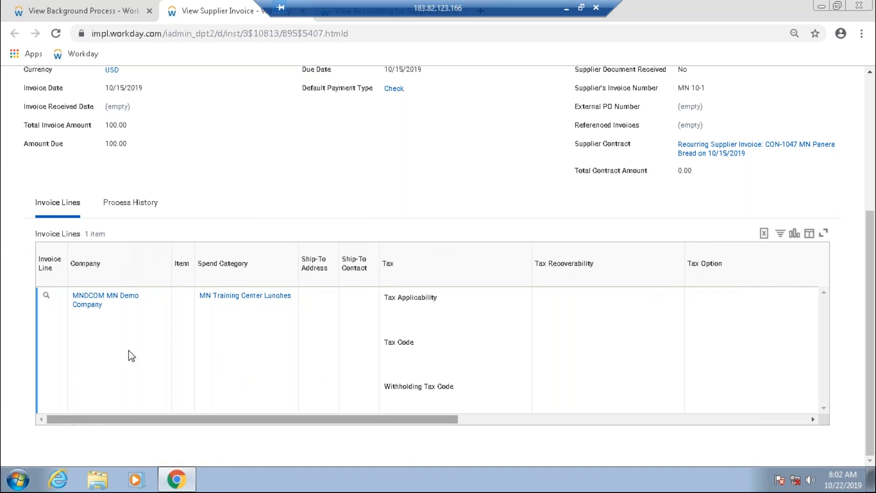
scroll(242, 205, up, 2)
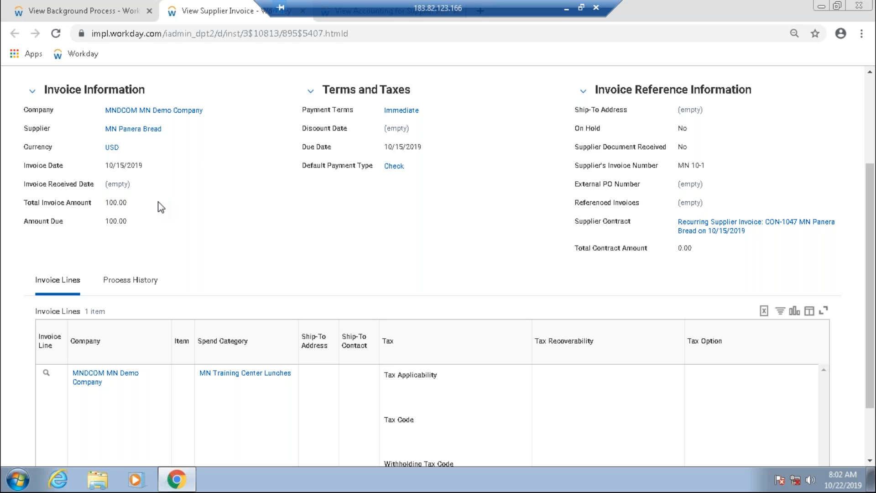
scroll(161, 207, up, 3)
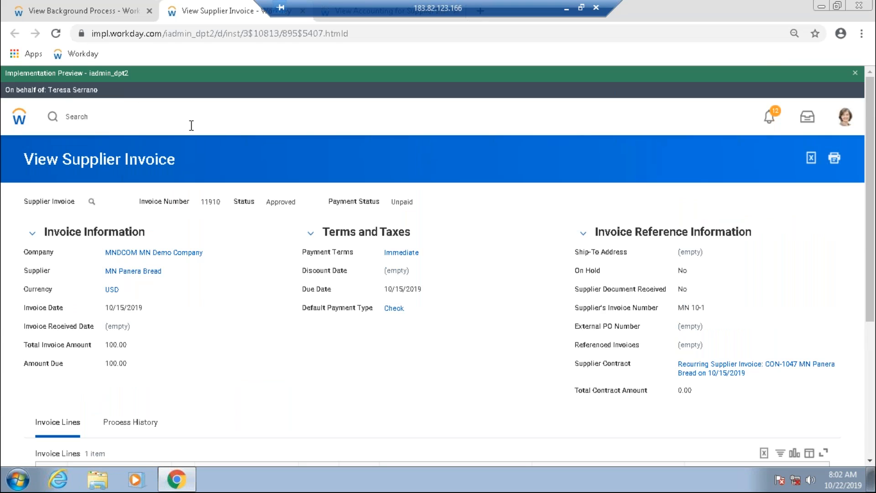
scroll(231, 337, down, 3)
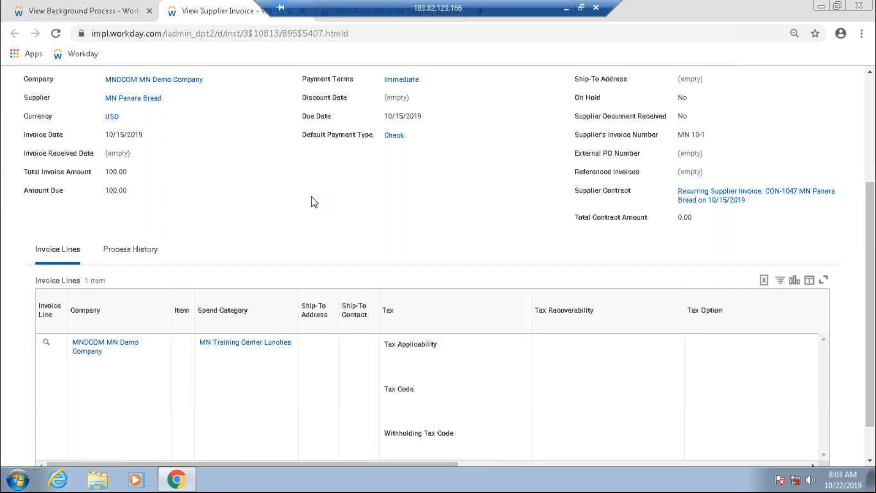
scroll(311, 201, up, 4)
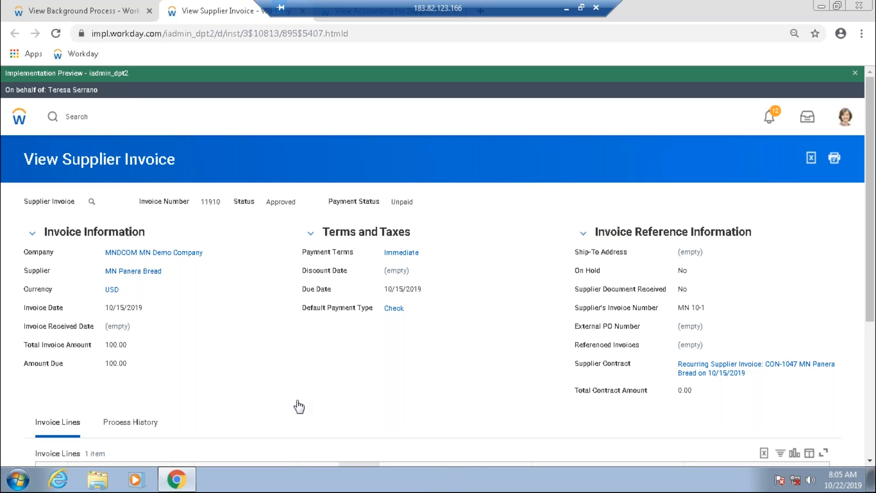
double_click(404, 201)
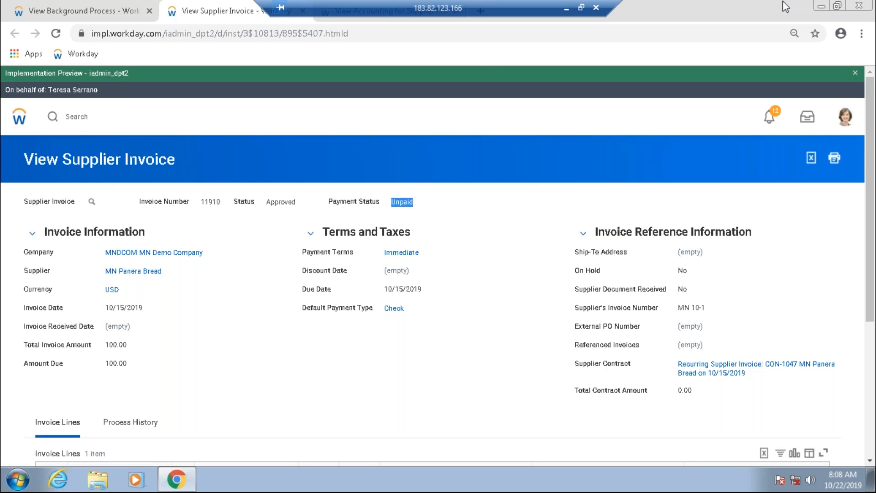
click(92, 113)
text(s)
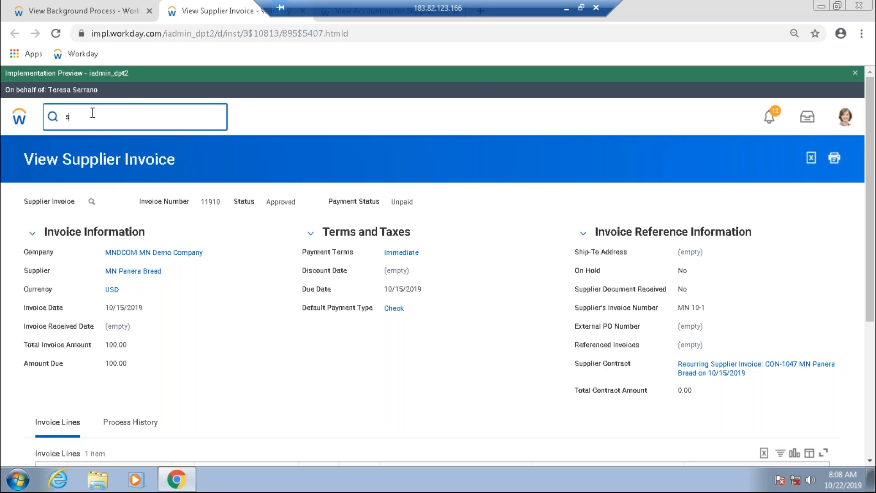
key(BackSpace)
text(create fina)
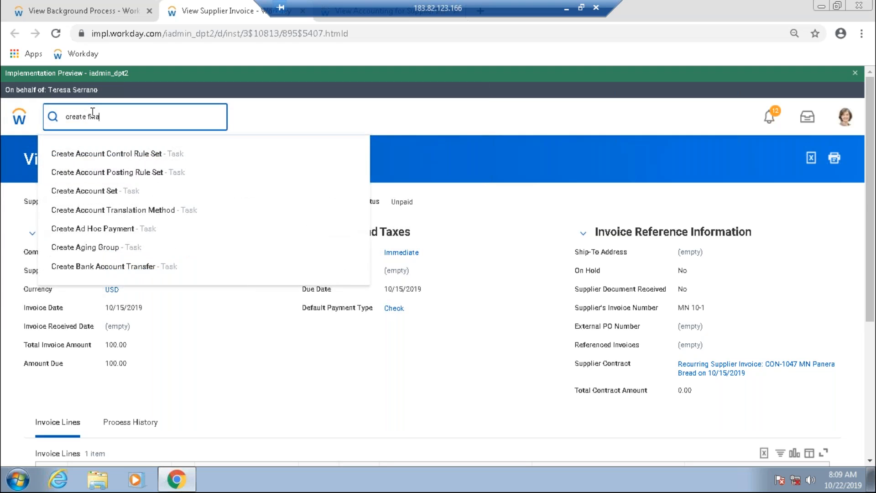
text( in)
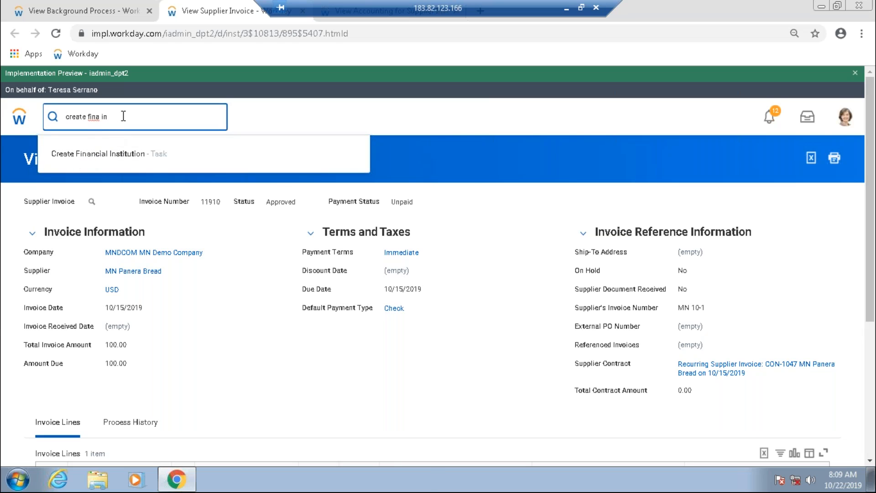
key(ctrl+a)
key(BackSpace)
- Search for view fin insti, open the View Financial Institution report and look through the selectable financial institutions
text(view)
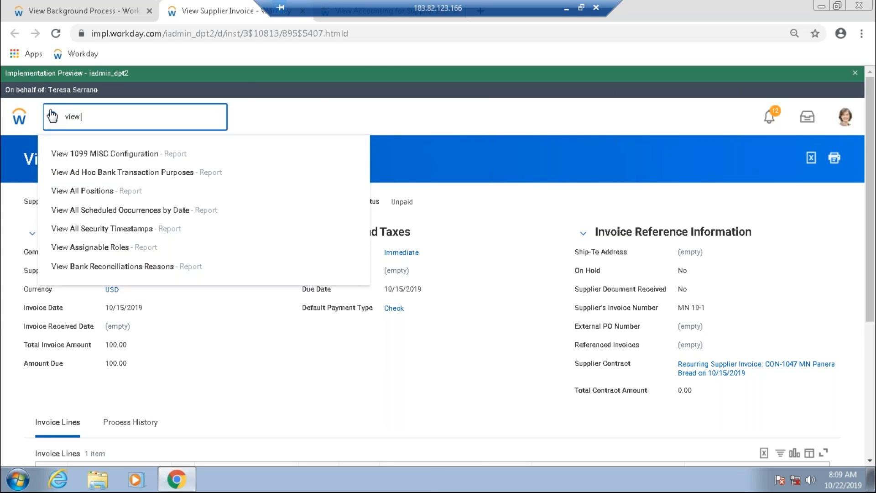
text(fin insit)
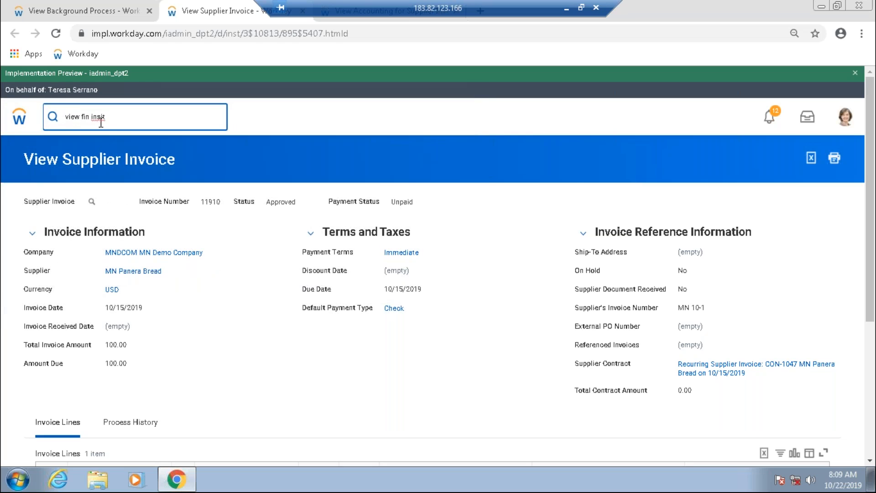
key(BackSpace)
key(BackSpace)
text(t)
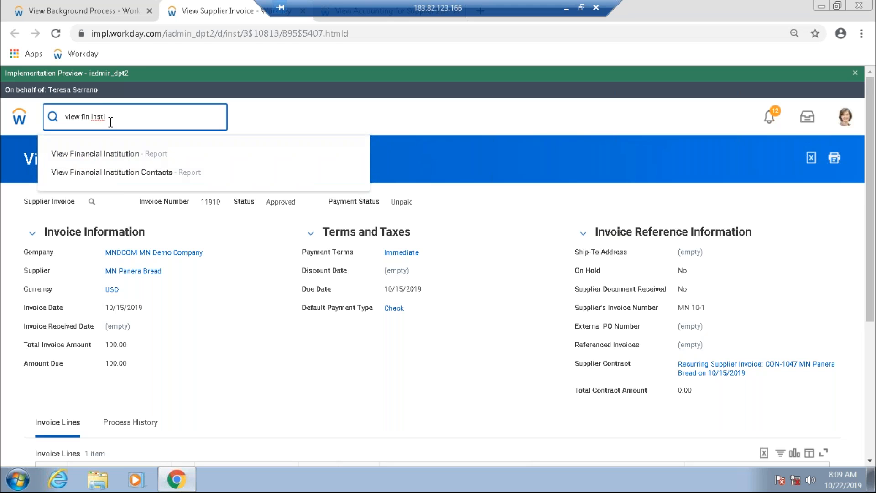
click(107, 153)
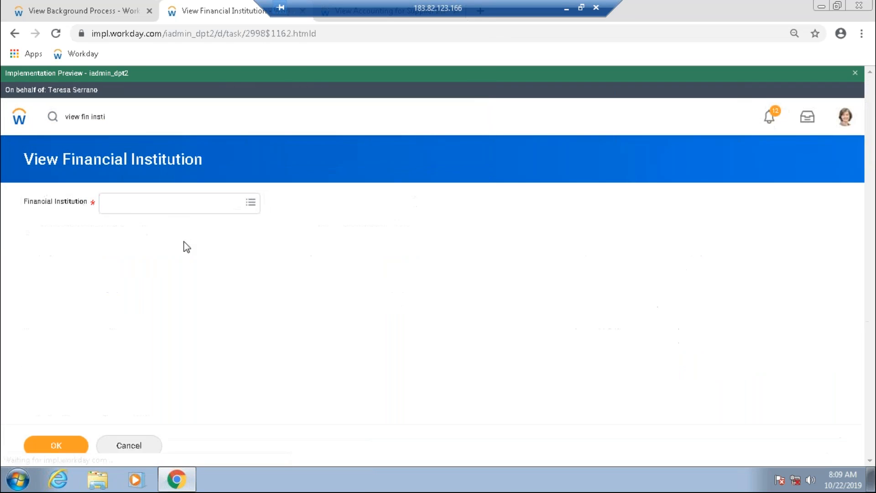
click(127, 208)
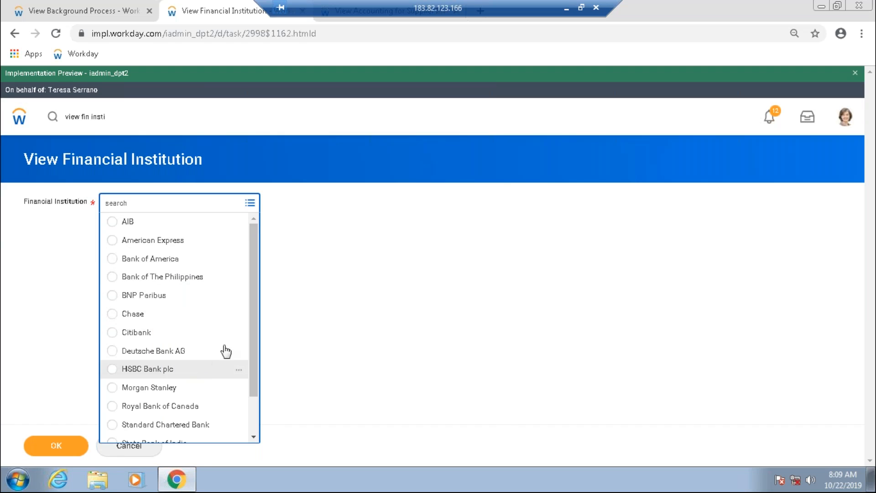
scroll(219, 380, down, 2)
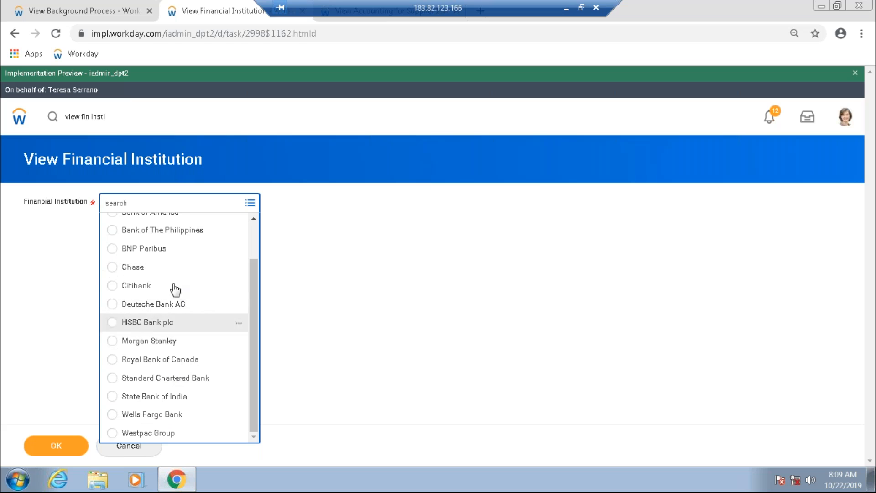
click(370, 317)
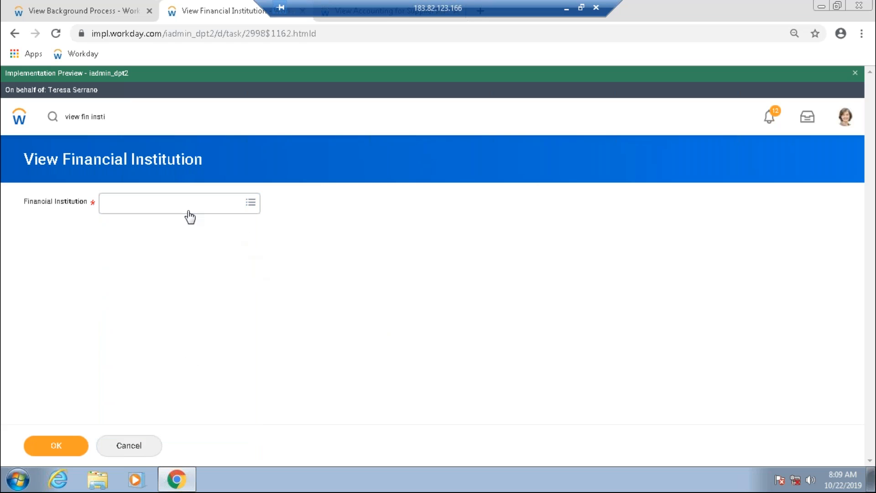
- Search for create fin ins and open the Create Financial Institution task
click(178, 116)
key(ctrl+a)
key(BackSpace)
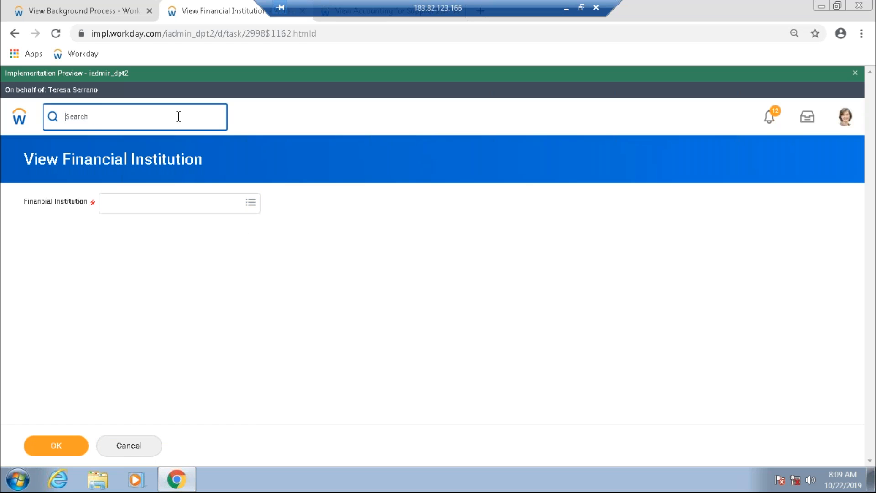
text(create f)
key(BackSpace)
text(fin)
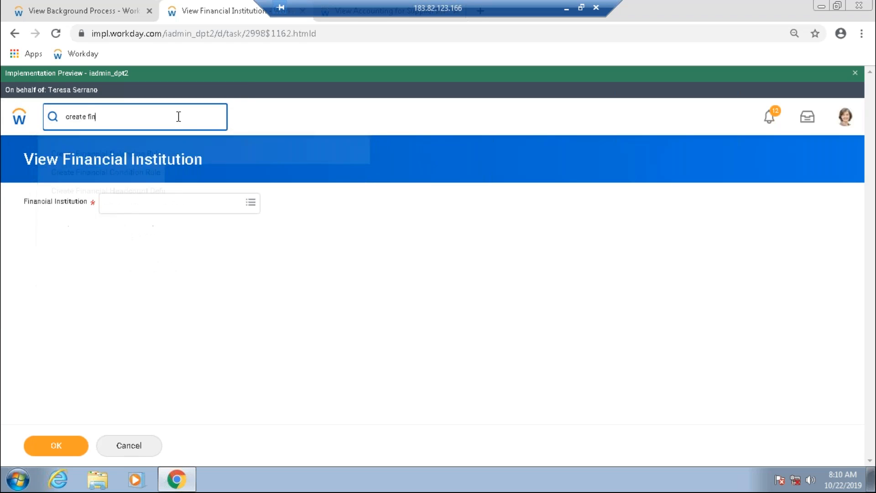
text( ins)
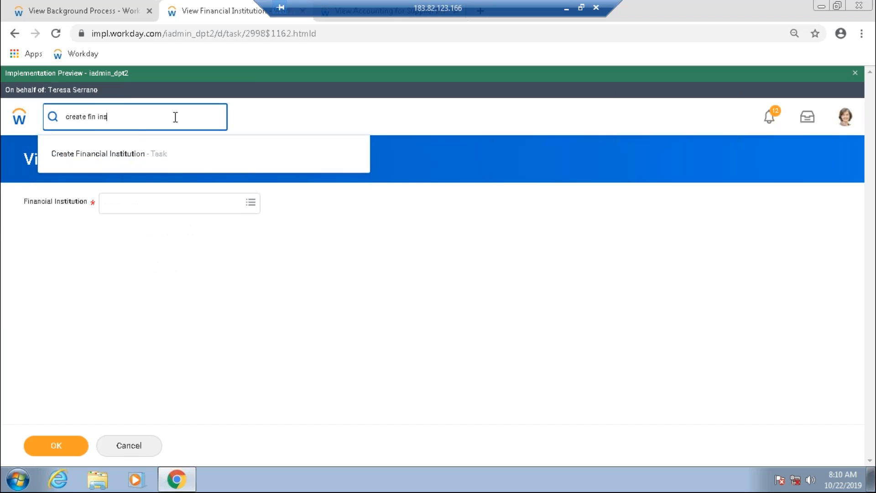
click(113, 156)
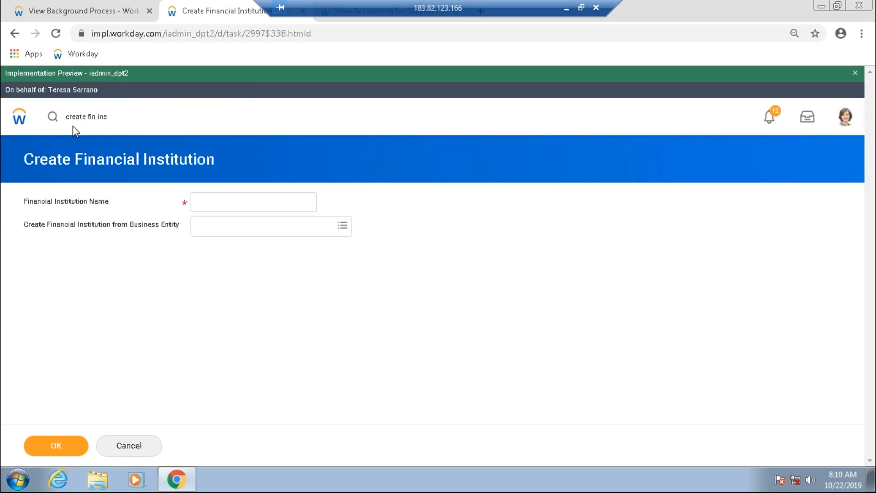
- Enter Demo US Bank as the financial institution name
click(231, 211)
text(Demo )
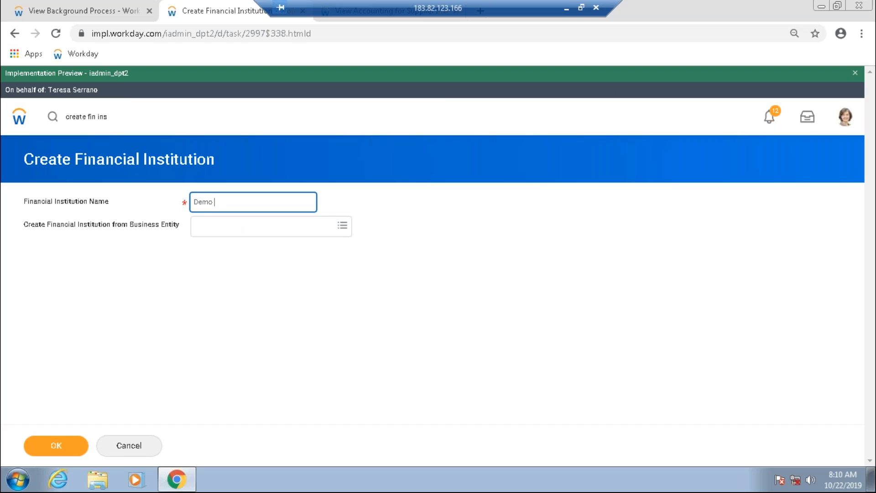
text(US Bank)
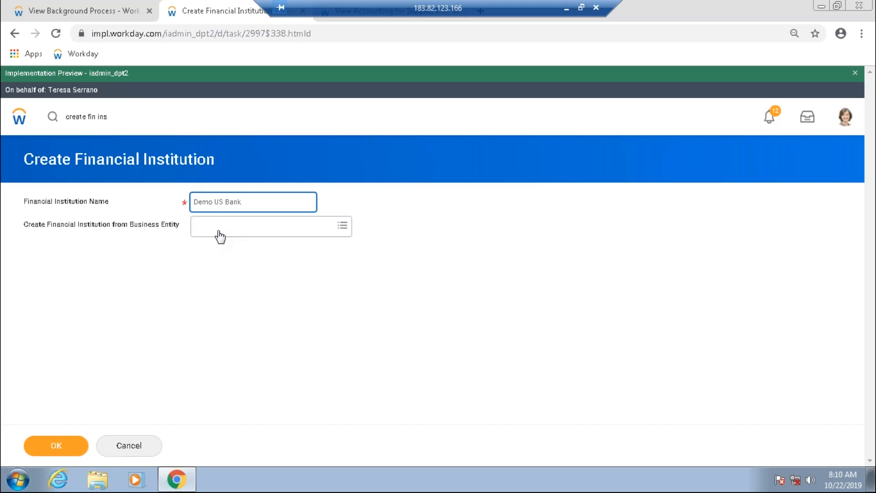
click(219, 225)
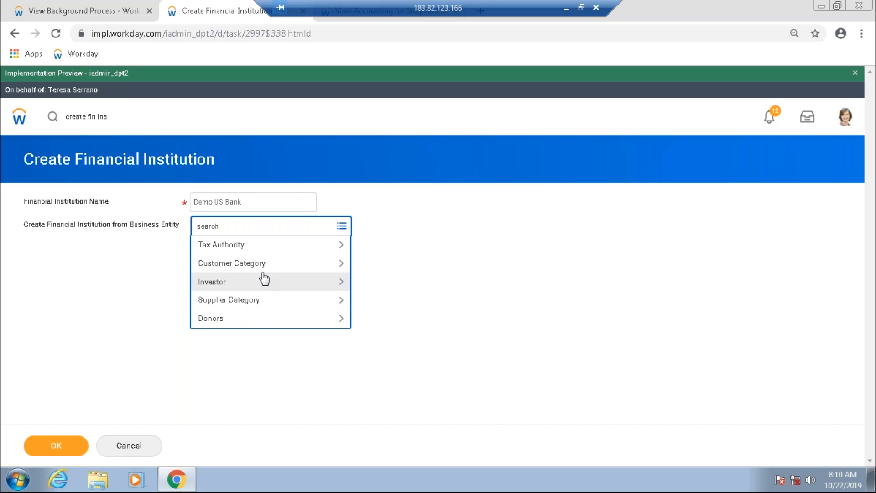
click(254, 301)
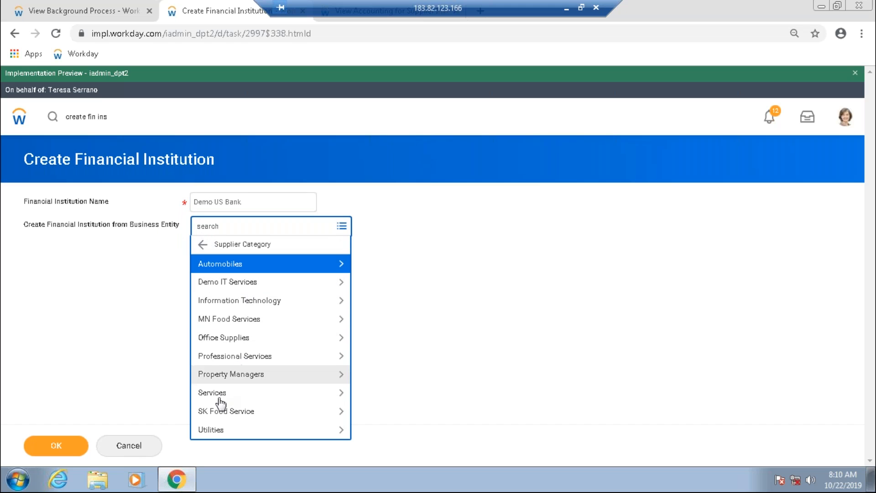
click(142, 332)
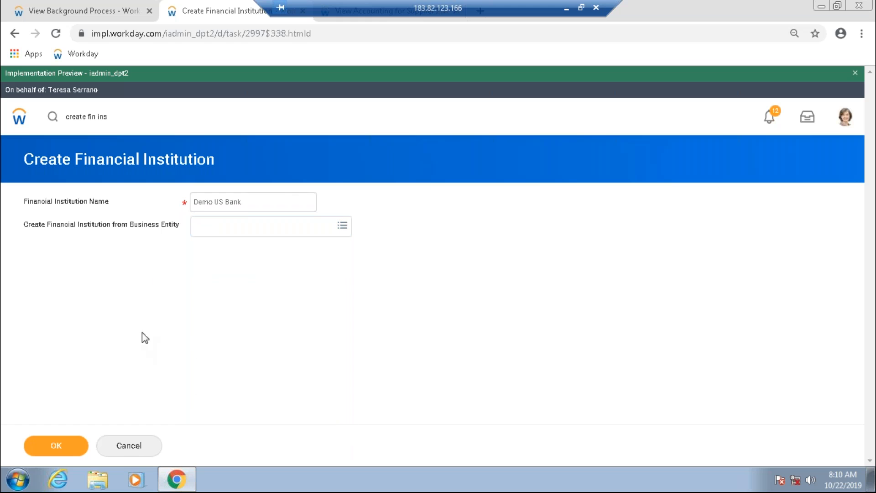
- Continue to the institution's details and set both the Bank Identification Code and the Bank Code to 121212
click(54, 449)
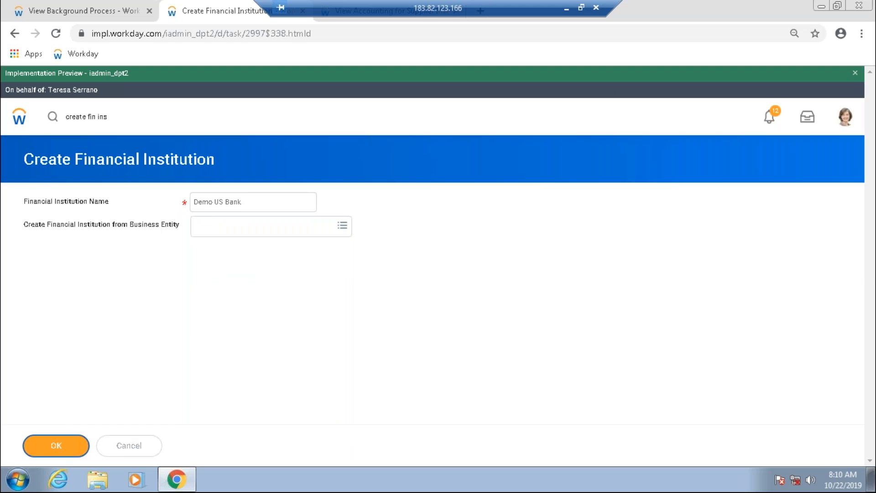
scroll(222, 336, down, 2)
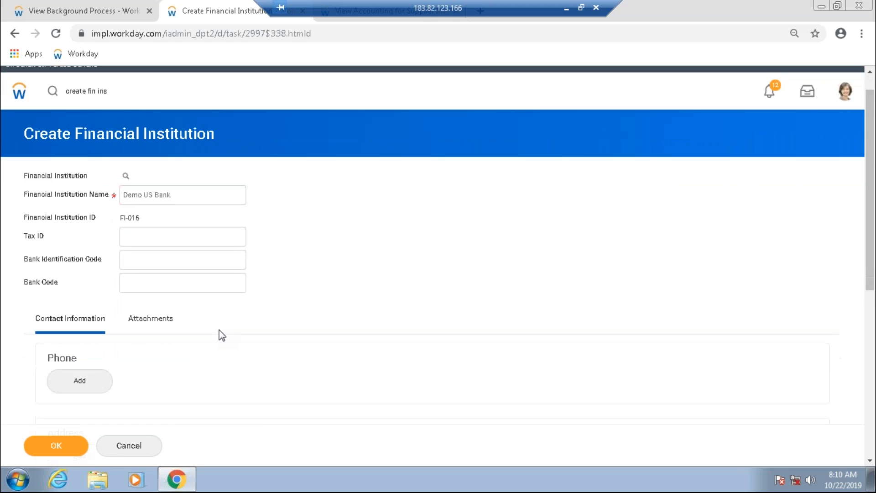
click(148, 245)
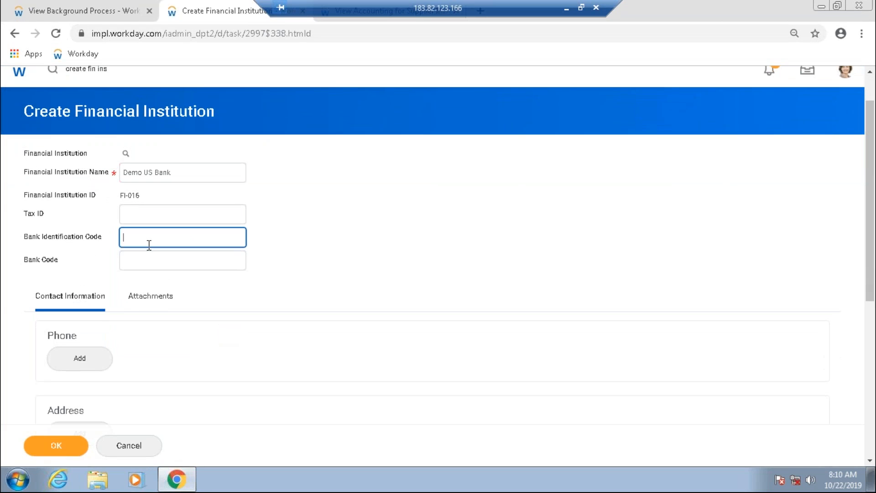
text(121212)
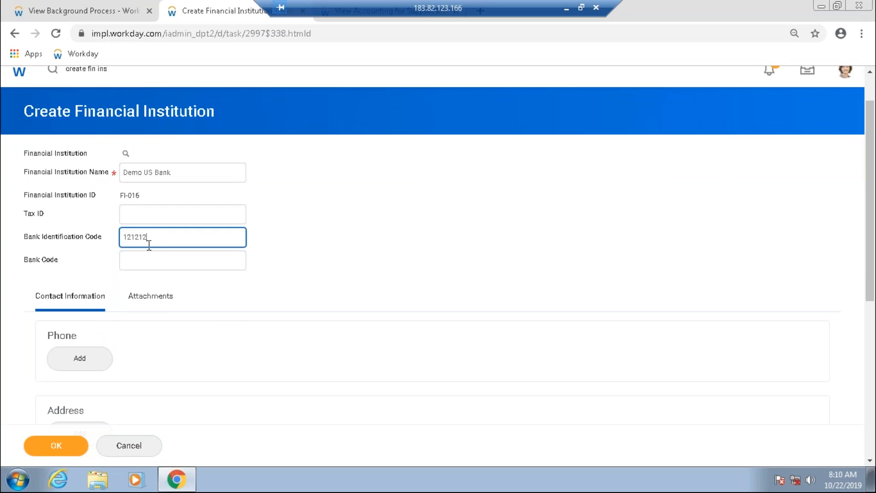
click(183, 266)
text(121212)
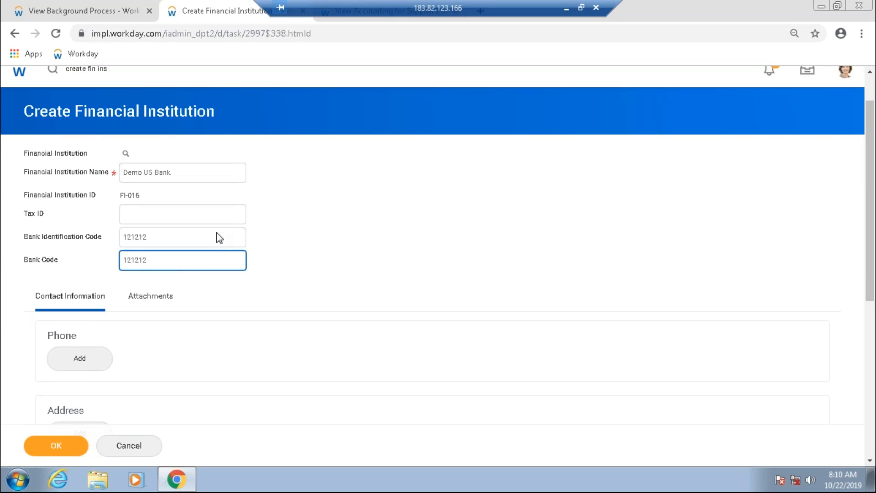
click(189, 216)
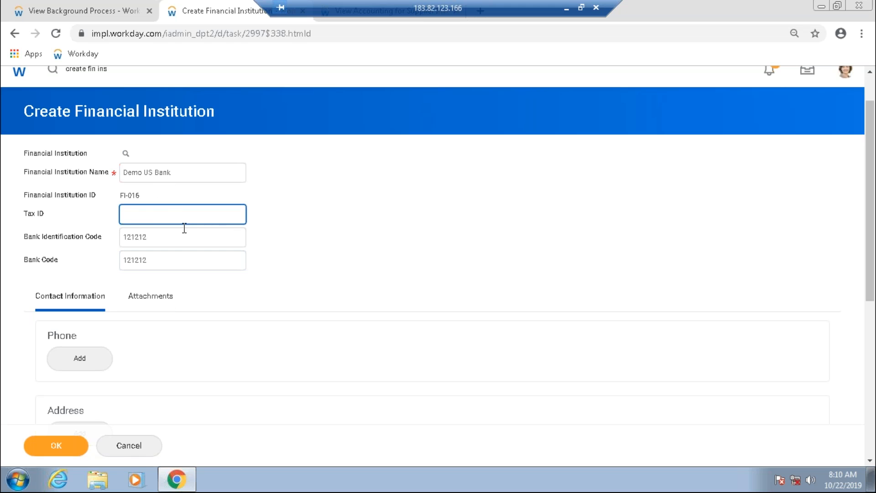
- Add an address to the financial institution's contact information and fill in its first address line and city
scroll(131, 313, down, 3)
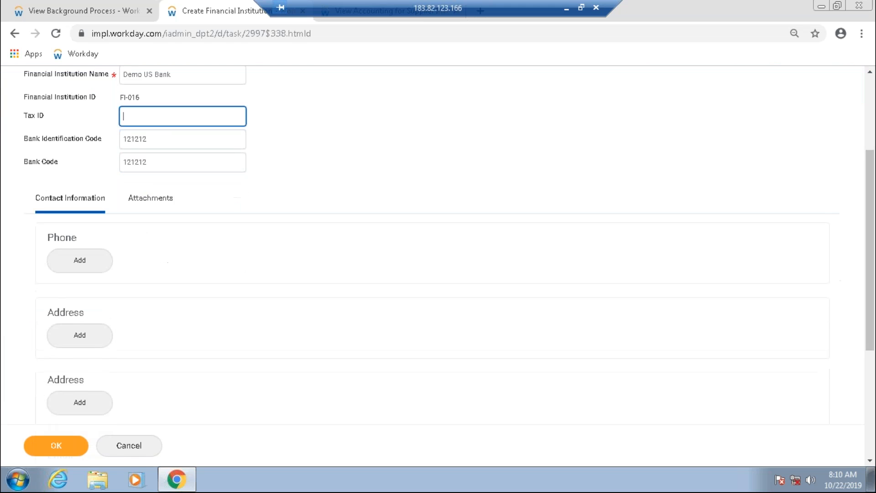
click(83, 322)
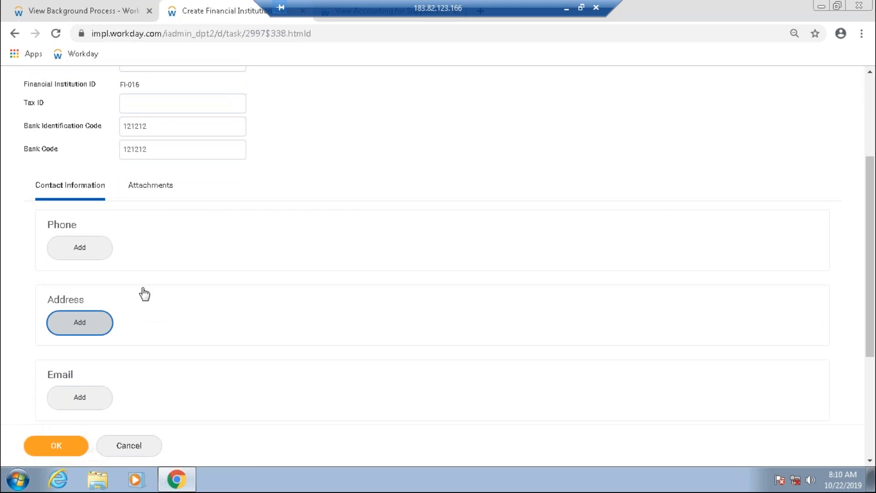
scroll(168, 380, down, 3)
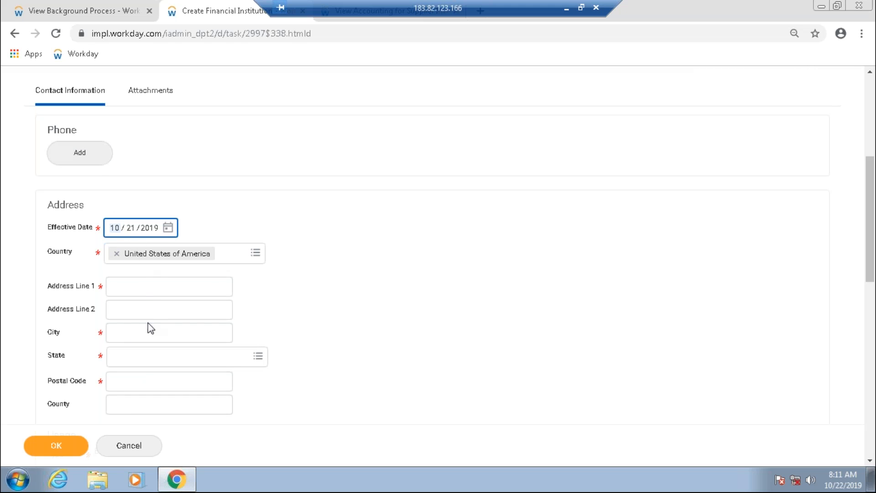
click(144, 292)
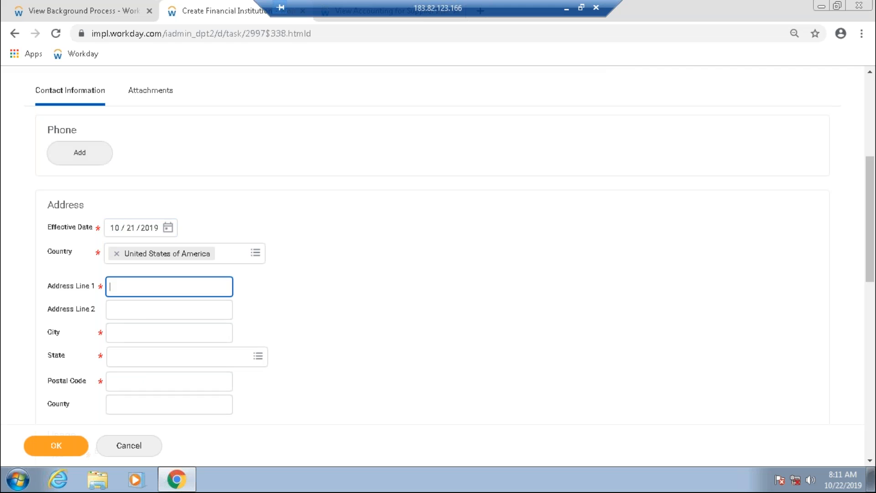
text(11 main strt)
key(Tab)
key(Tab)
text(New york)
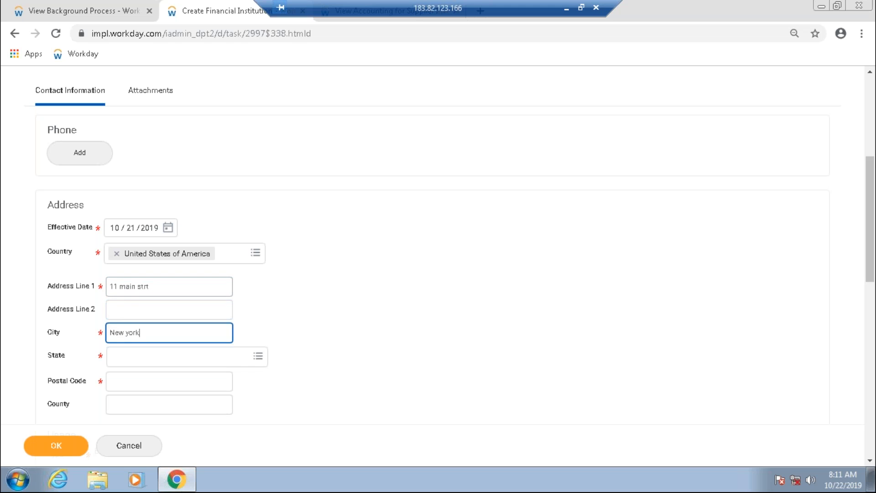
- Complete the institution's address by selecting the state and entering the postal code
key(Tab)
text(New york)
key(Return)
key(Tab)
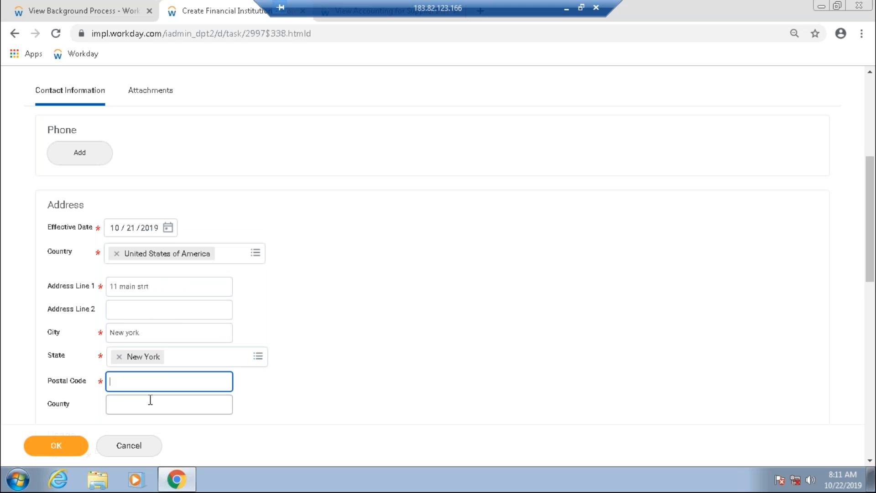
text(10018)
click(285, 402)
- Mark the address as primary, submit the new financial institution and close its summary
scroll(283, 401, down, 4)
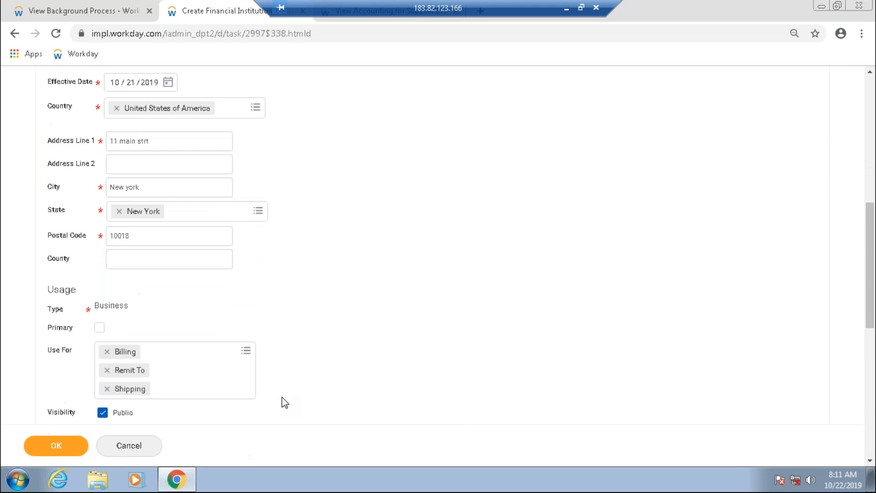
click(100, 289)
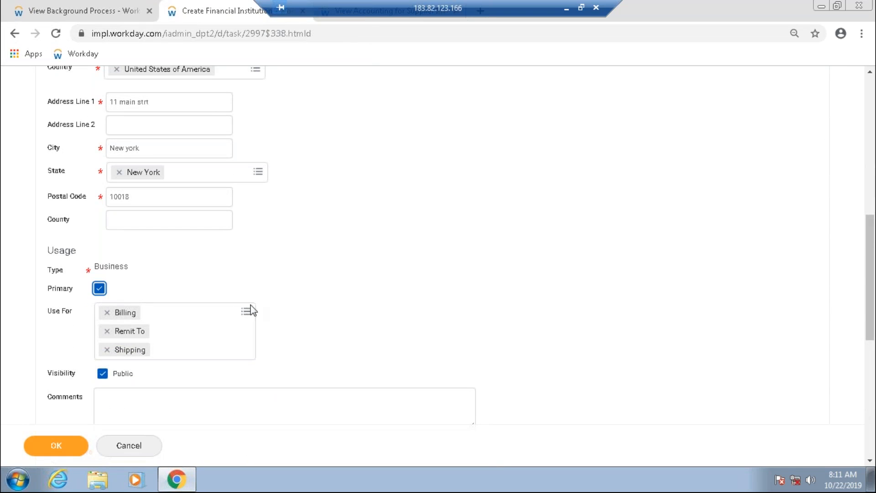
scroll(227, 310, down, 2)
scroll(227, 310, down, 2)
click(56, 445)
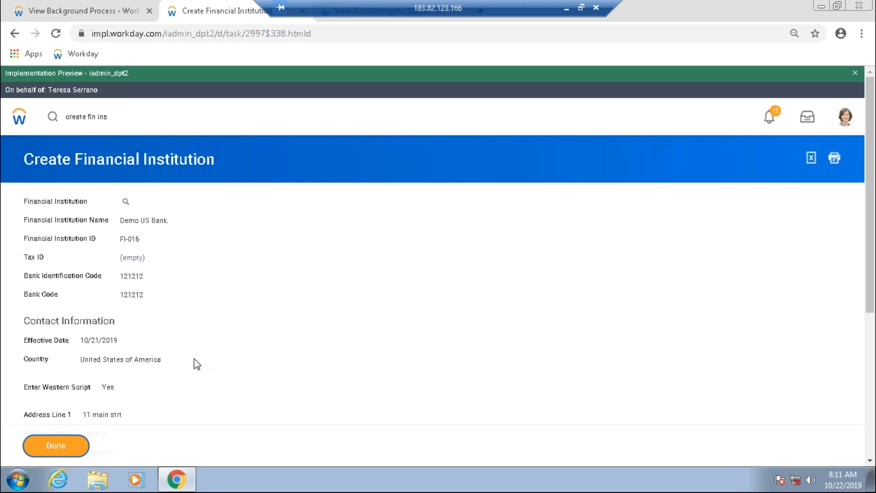
key(Return)
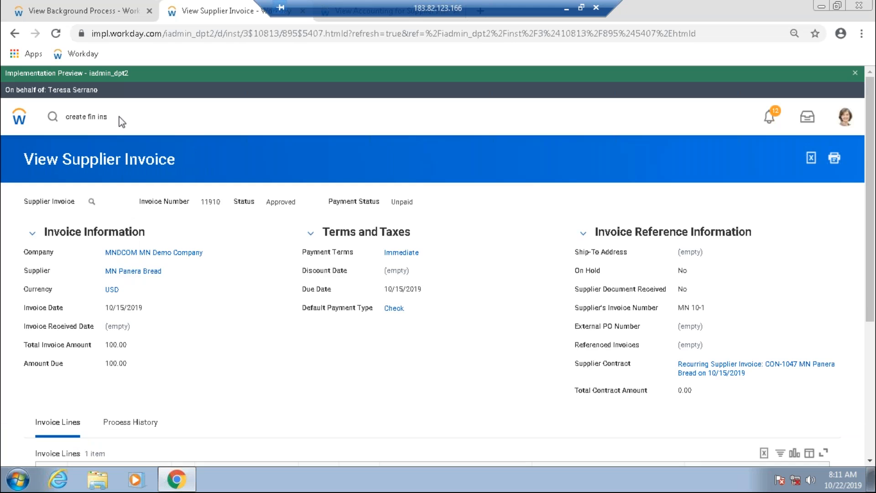
- Search for the Create Bank Account task and open it
key(ctrl+a)
key(BackSpace)
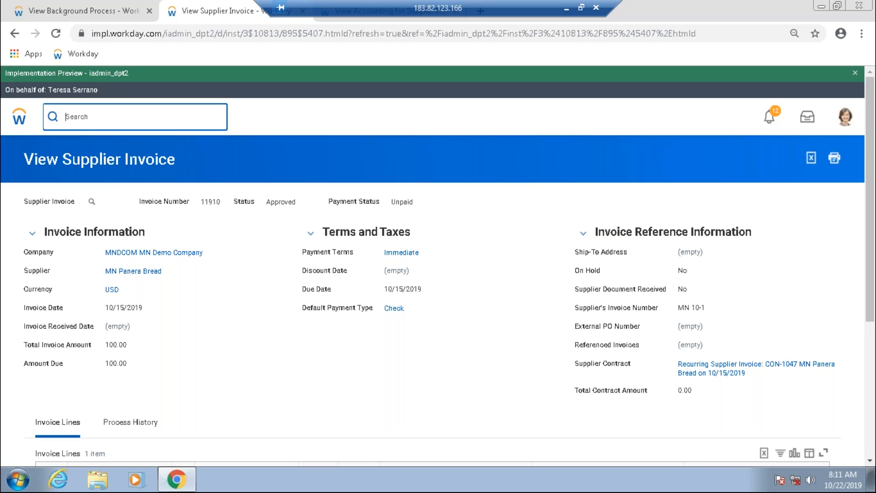
text(create bank accoun)
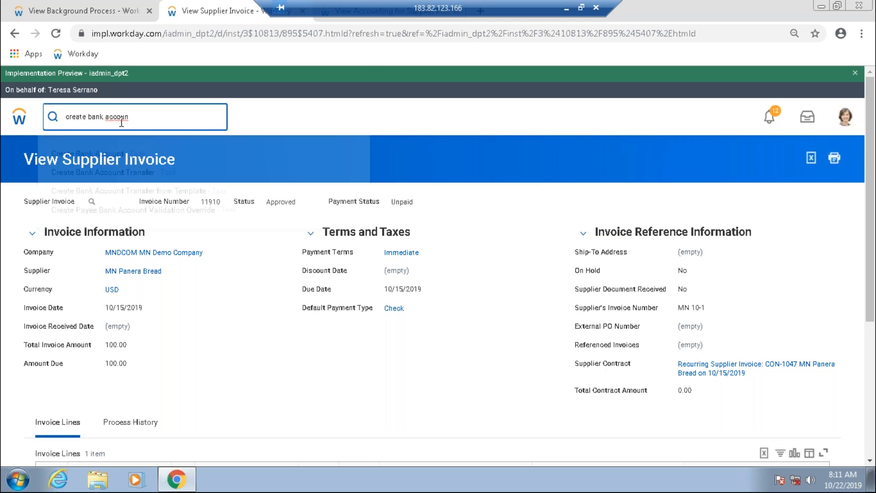
key(Return)
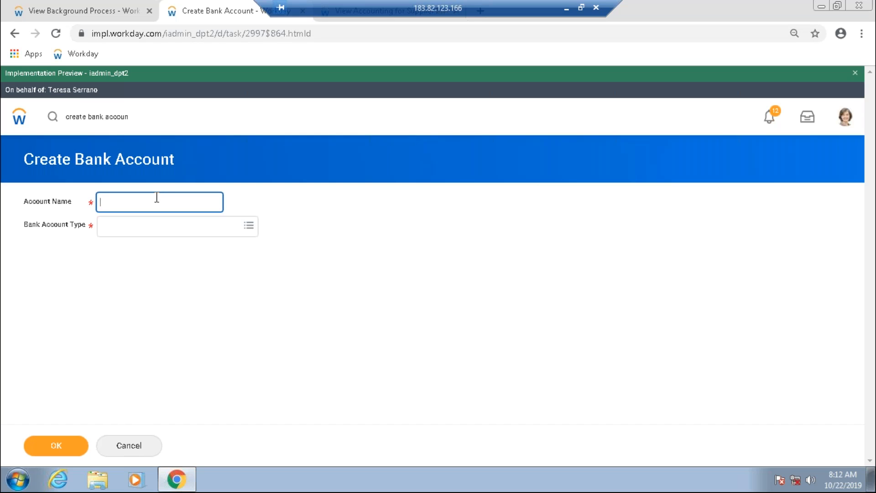
- Name the account Demo Current account for DSC and set its bank account type to Bank Account
text(Demo Current account for DSC)
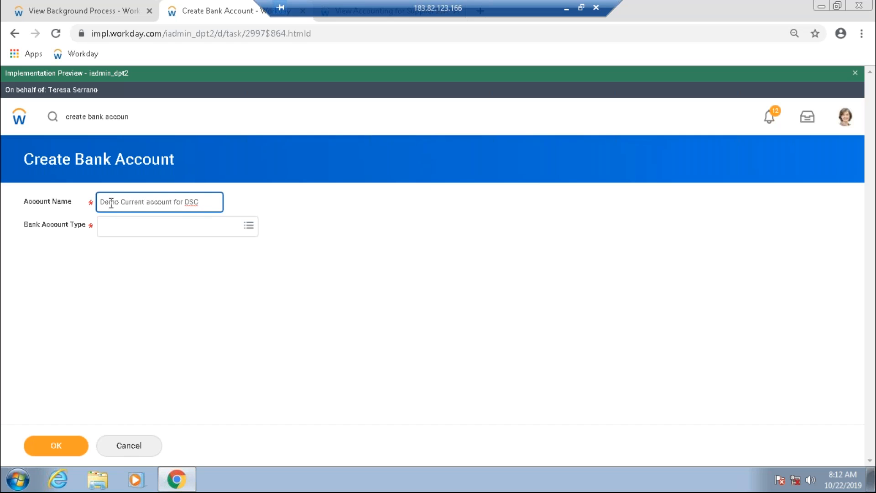
double_click(131, 201)
double_click(154, 202)
click(132, 236)
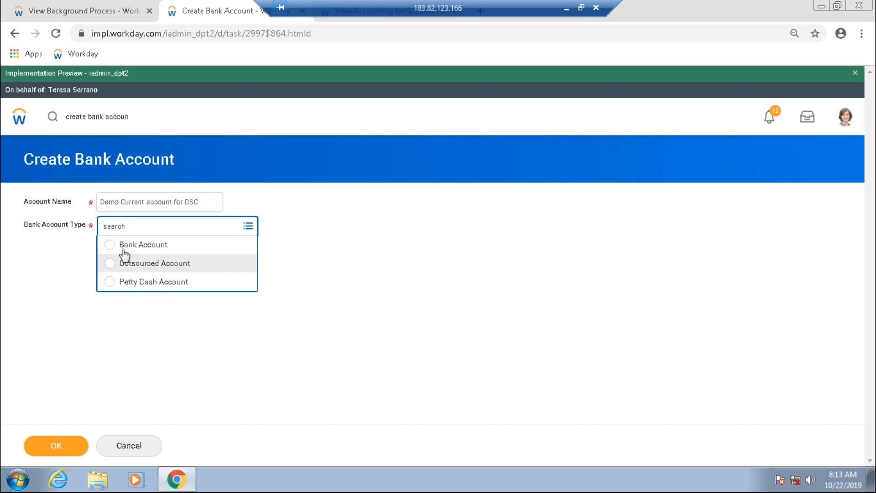
click(110, 244)
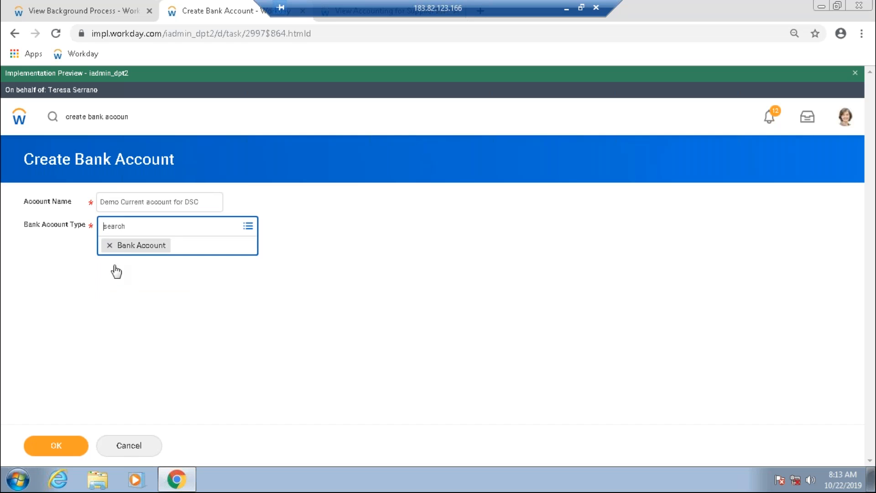
click(114, 297)
- Set the account's country to United States of America and continue to the detailed bank account form
click(156, 251)
text(united)
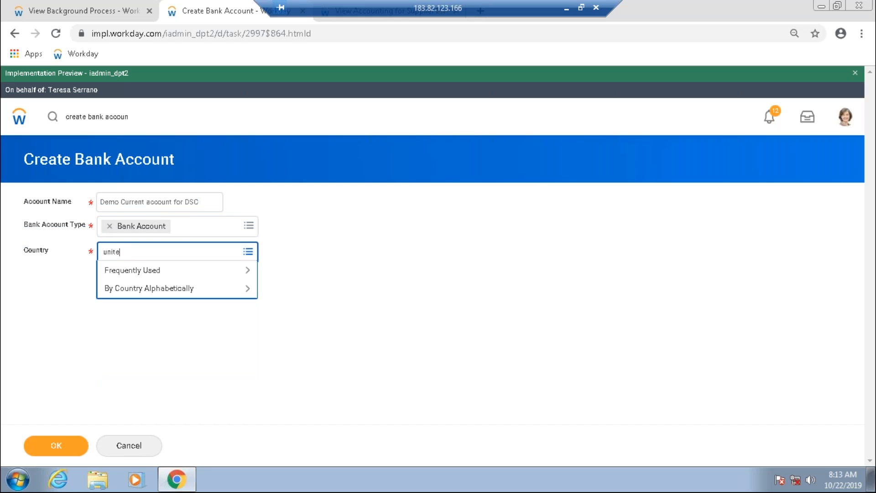
key(Return)
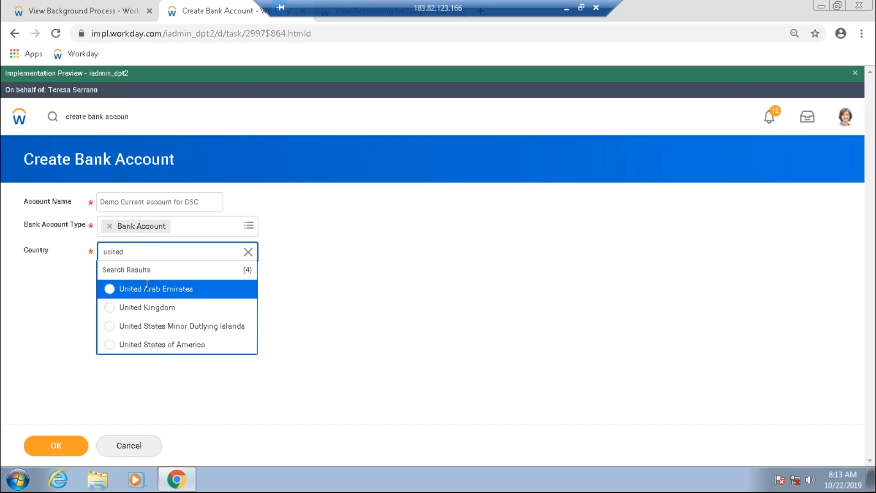
click(172, 345)
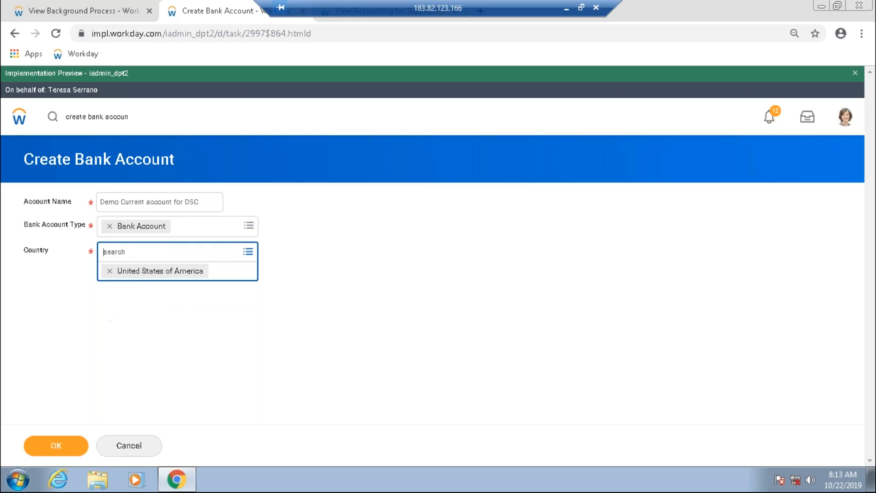
click(247, 226)
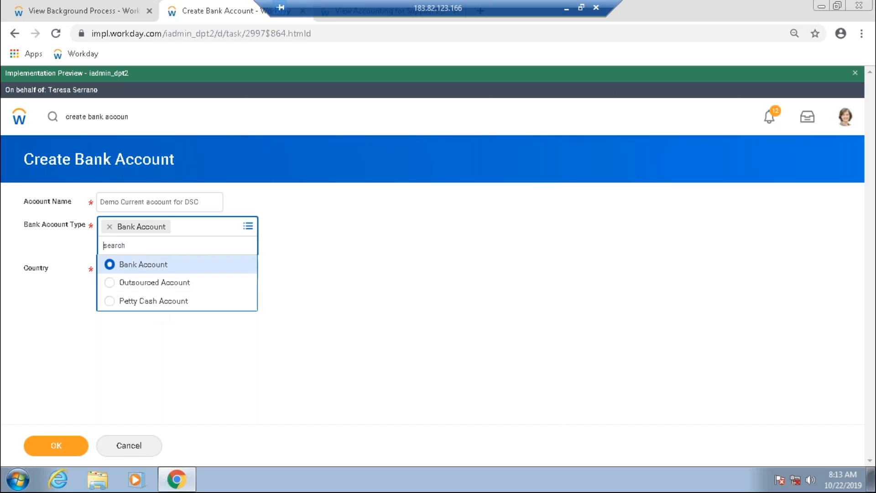
click(130, 333)
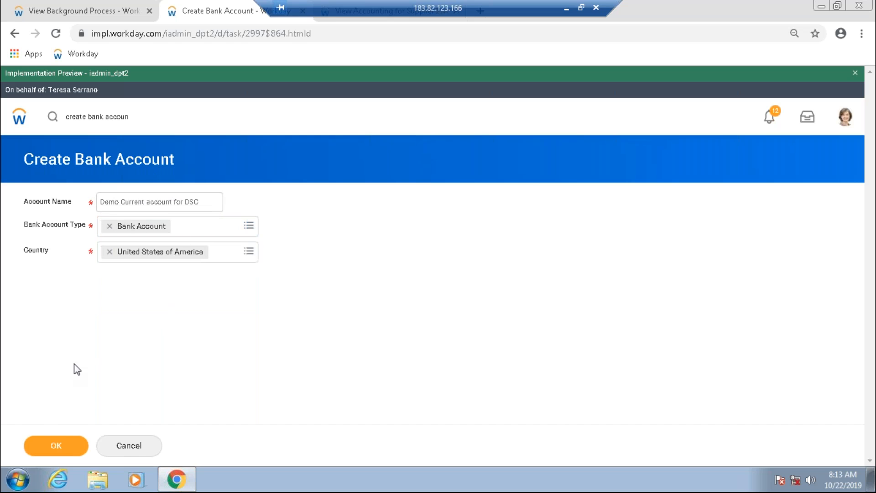
click(56, 446)
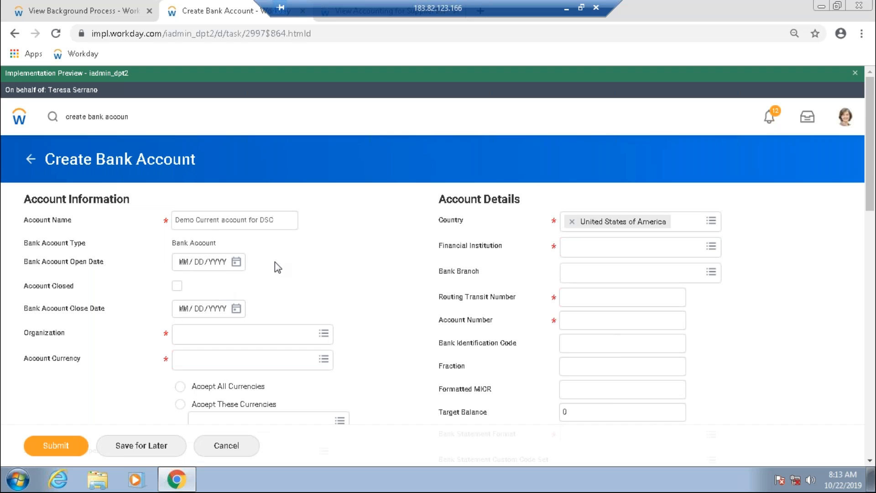
- Assign DCS Demo Company Finance Sept as the bank account's organization
scroll(260, 288, down, 1)
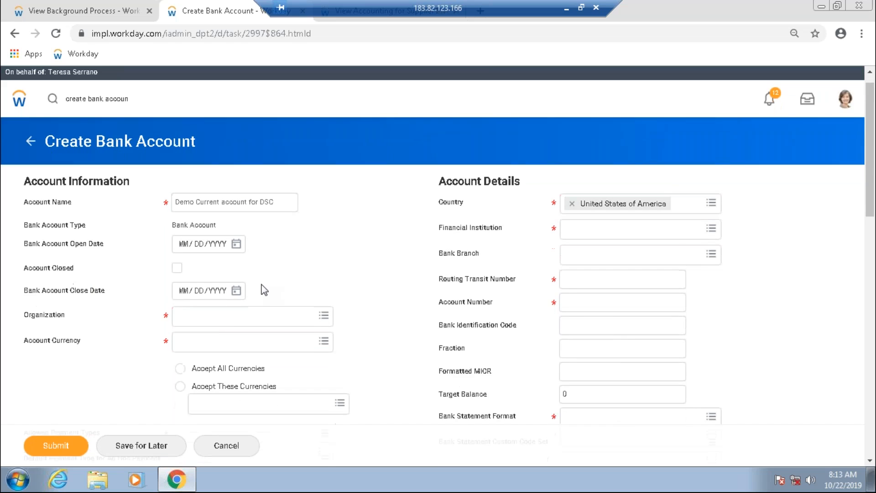
click(225, 315)
text(demo)
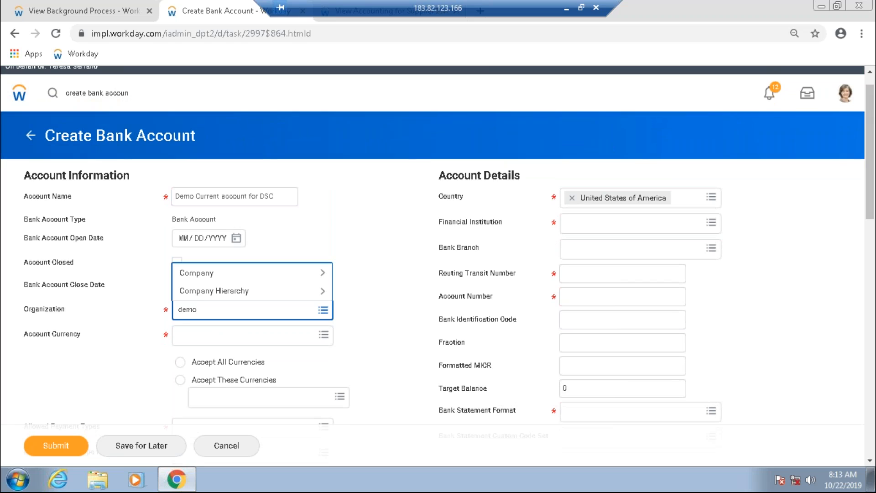
key(Return)
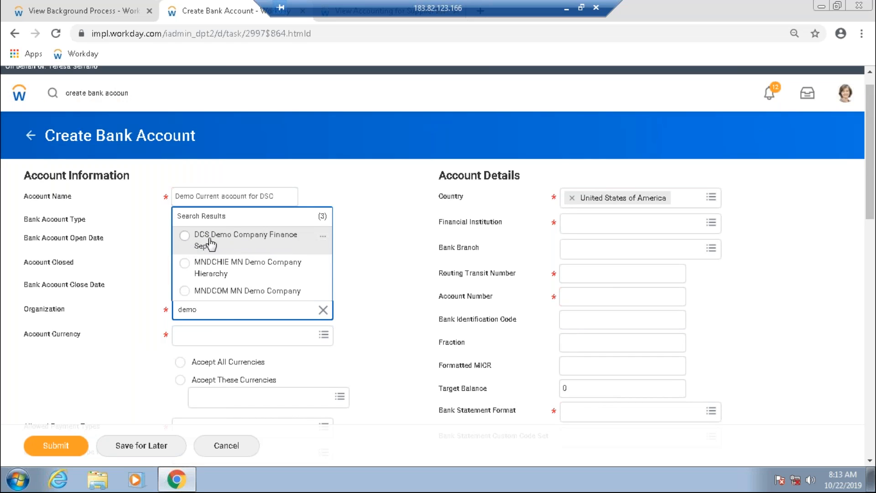
click(184, 236)
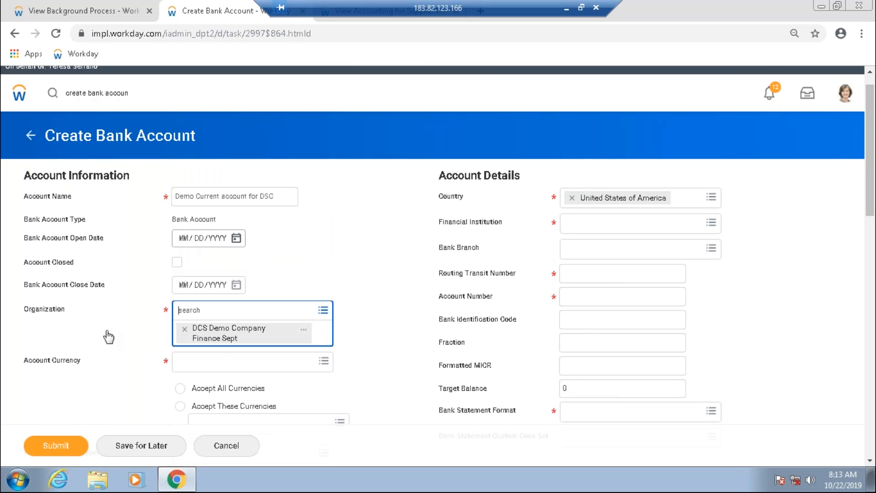
- Set the bank account to accept all currencies
scroll(101, 361, down, 1)
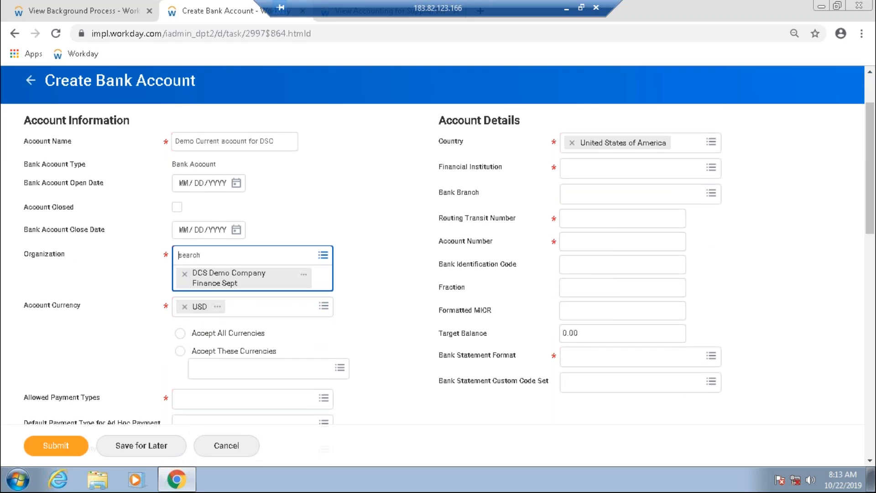
click(179, 331)
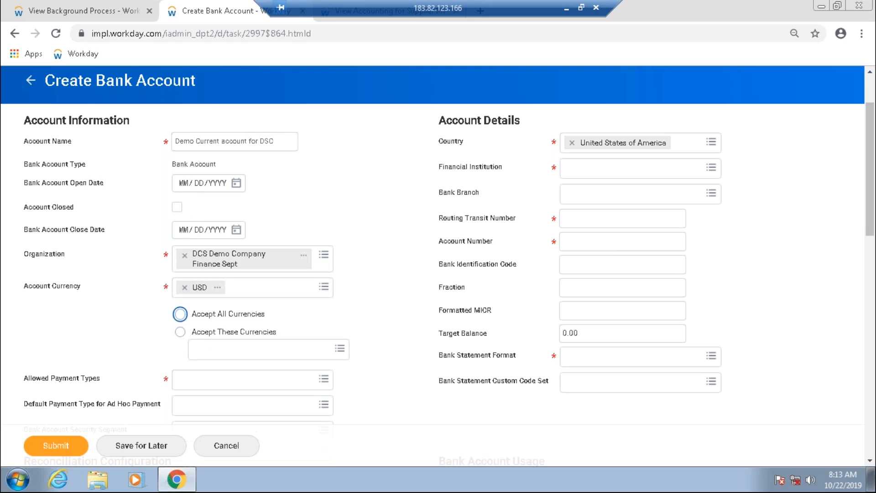
click(181, 319)
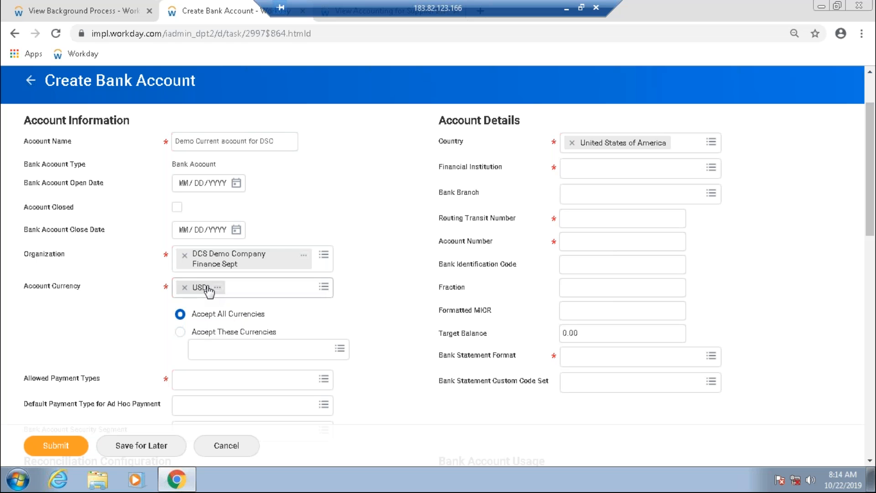
- Allow the payment types Cash, Check, Credit Card, Debit Card, Direct Debit, Direct Deposit, EFT, Manual and Wire for the account
scroll(203, 351, down, 1)
click(203, 354)
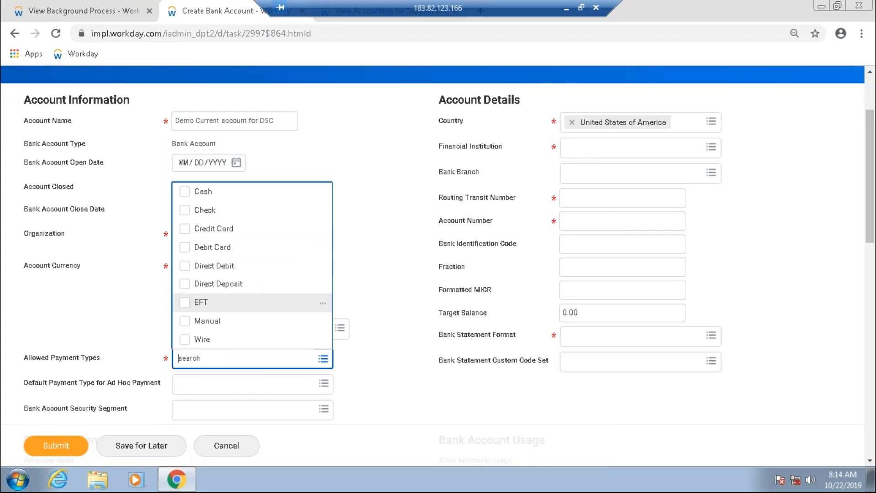
click(186, 193)
click(185, 210)
click(185, 229)
click(185, 247)
click(185, 267)
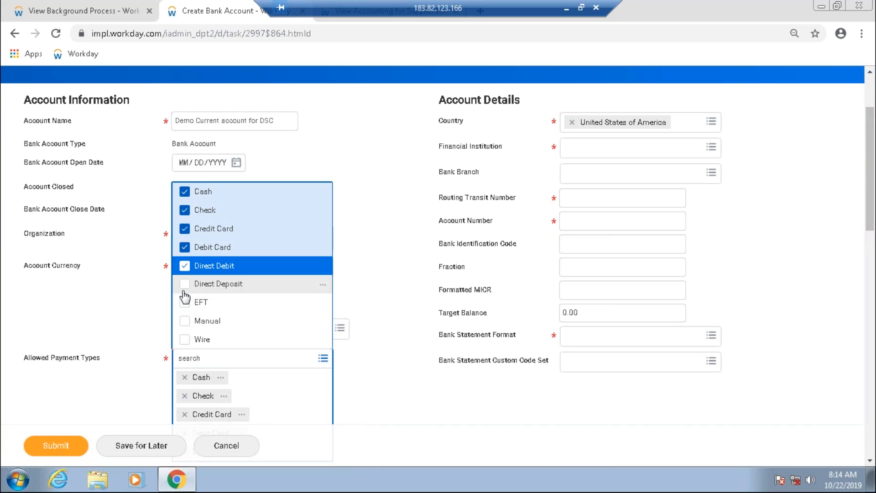
click(184, 291)
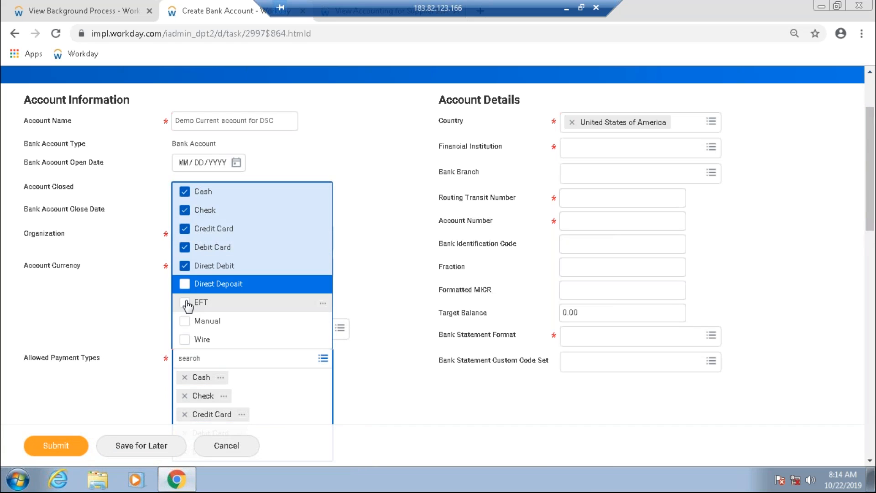
click(186, 303)
click(188, 319)
click(186, 340)
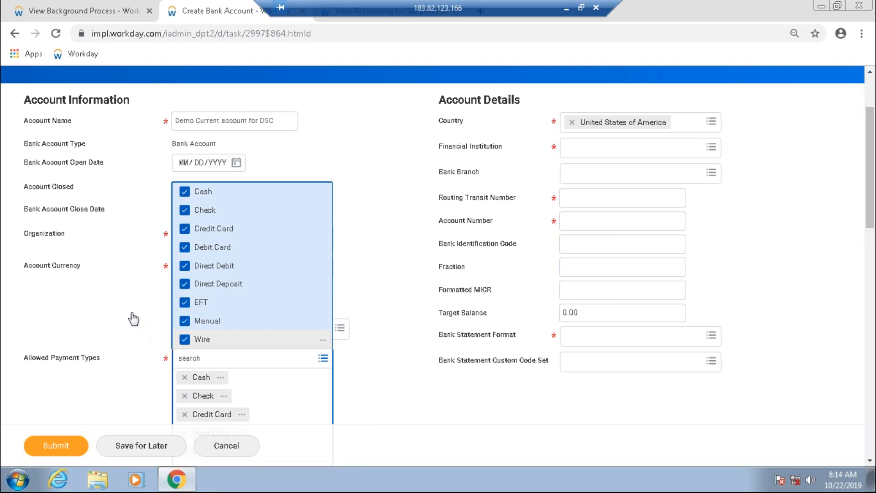
click(146, 346)
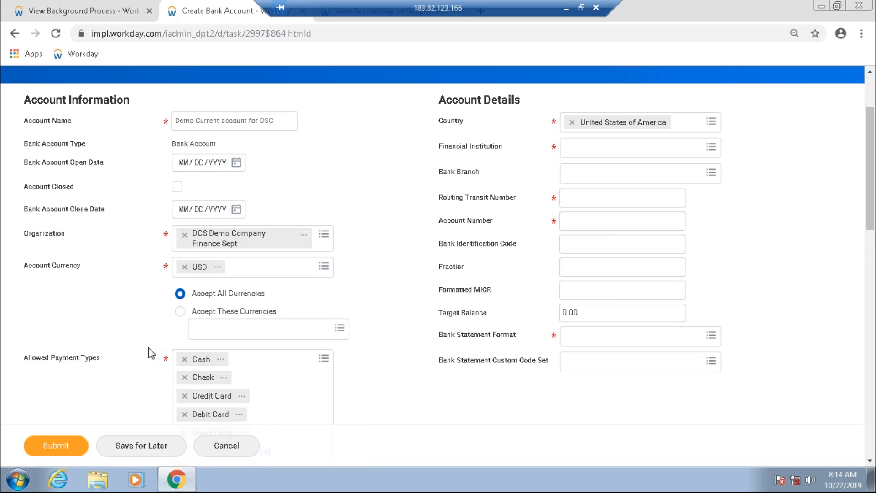
- Set the default payment type for ad hoc payments to Direct Deposit
scroll(150, 353, down, 2)
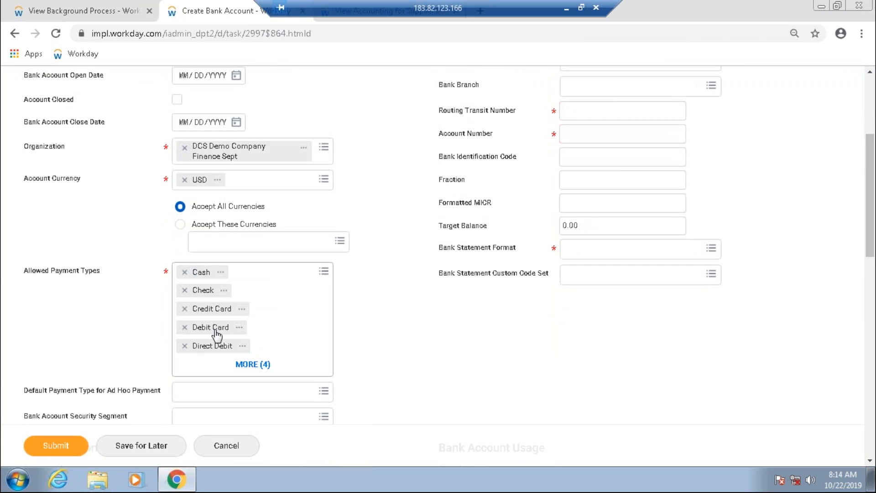
scroll(372, 338, down, 3)
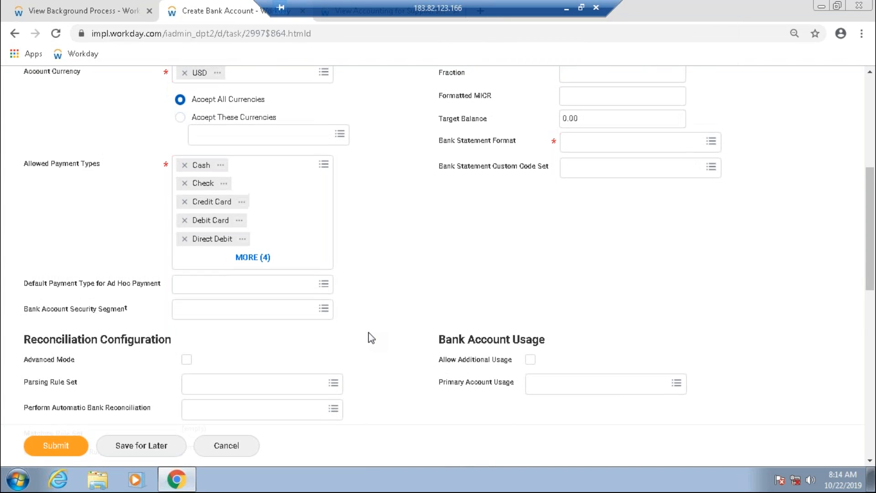
scroll(371, 338, up, 2)
scroll(113, 402, up, 1)
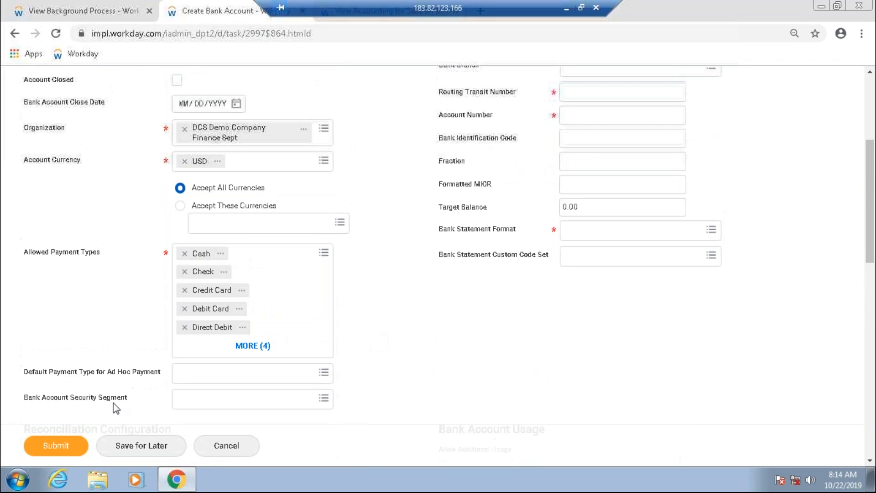
click(220, 372)
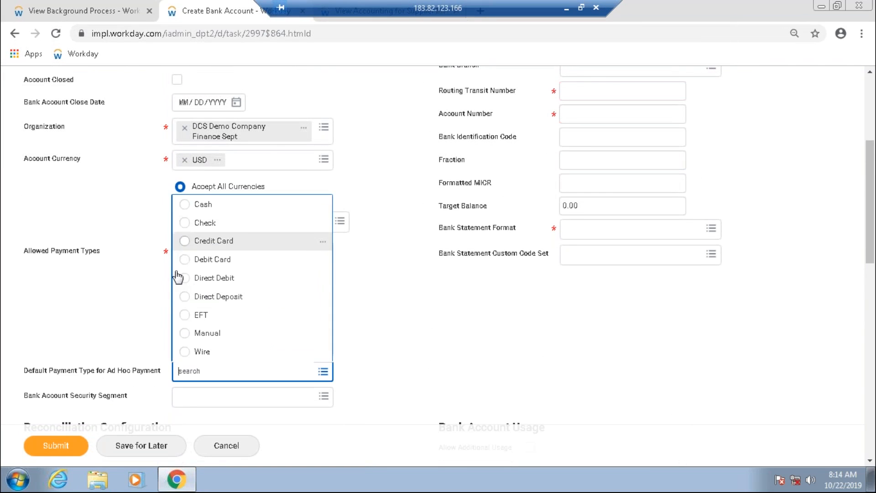
click(184, 298)
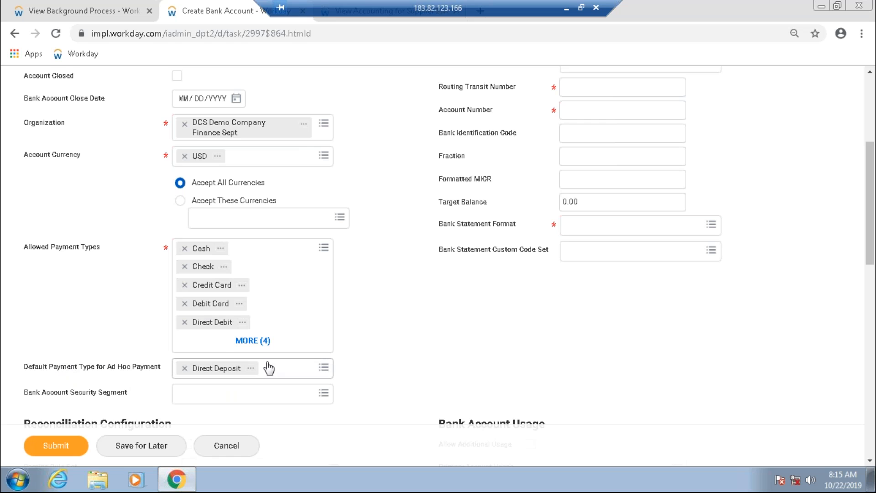
- Choose Demo US Bank as the account's financial institution and check the alert text for the Bank Identification Code
scroll(269, 367, down, 2)
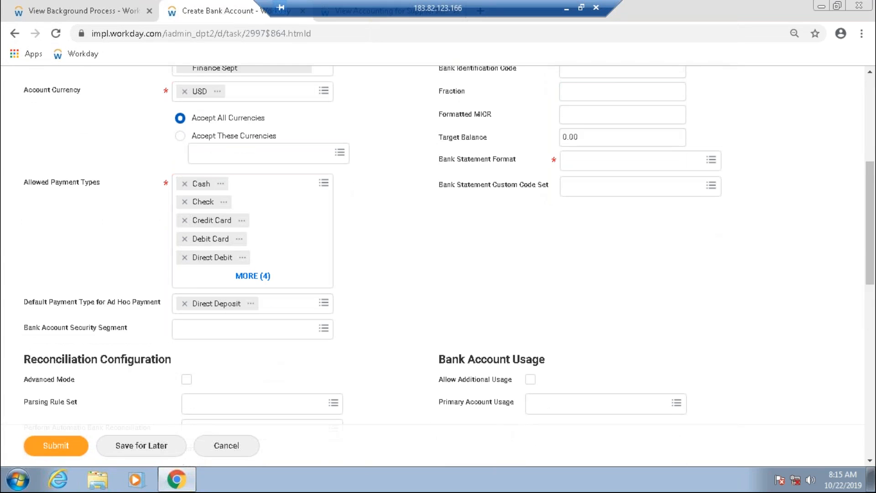
scroll(608, 255, up, 5)
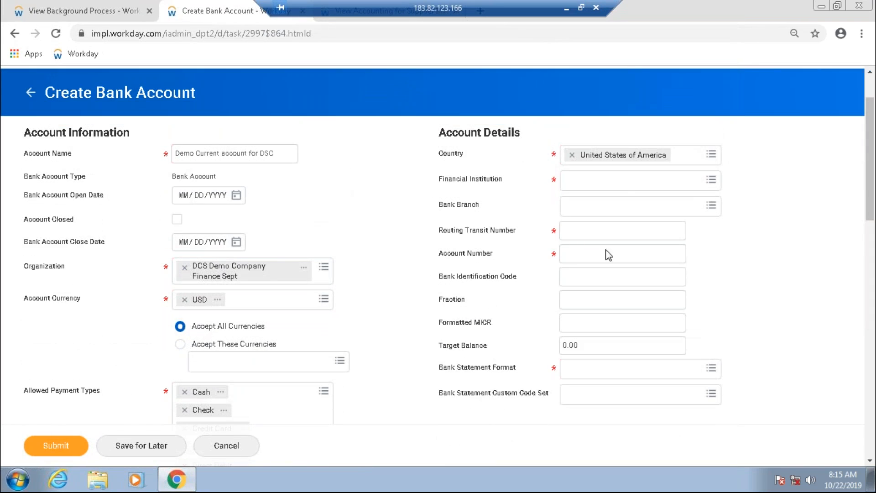
click(608, 180)
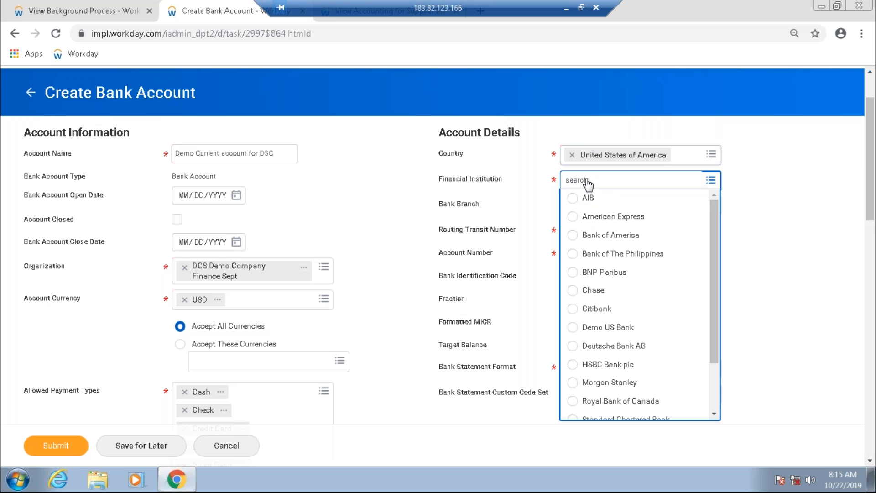
text(demo)
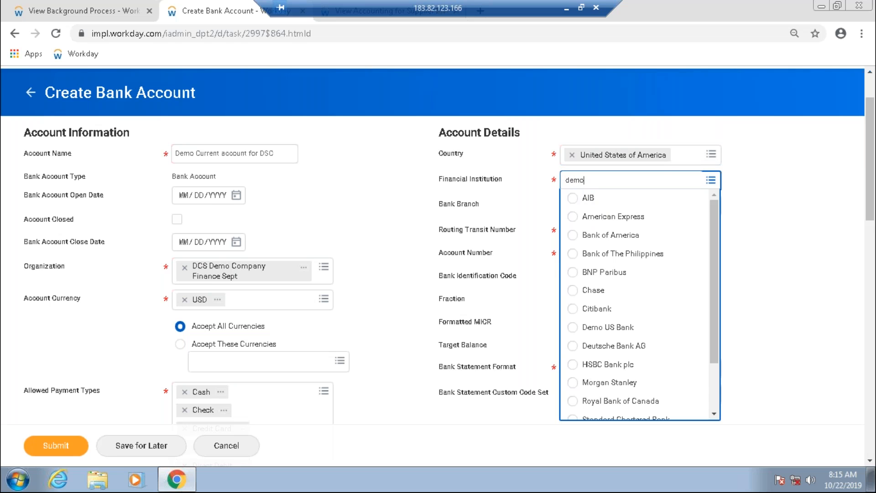
key(Return)
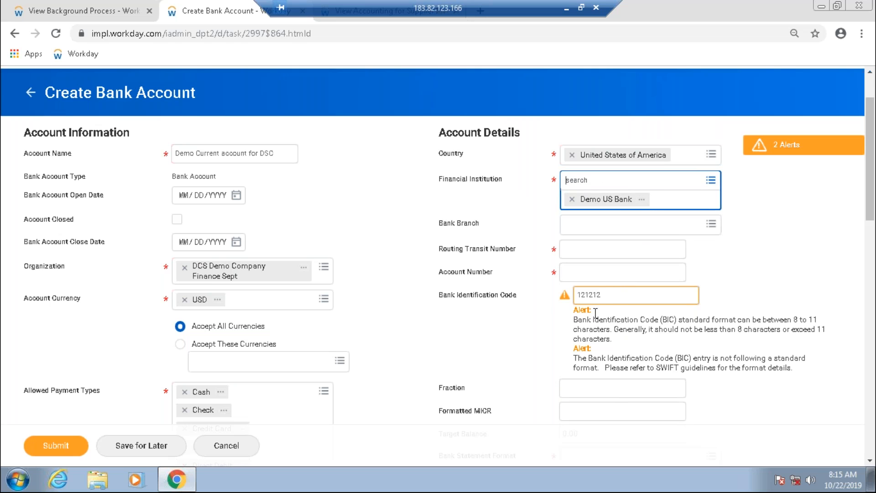
drag(579, 337, 666, 306)
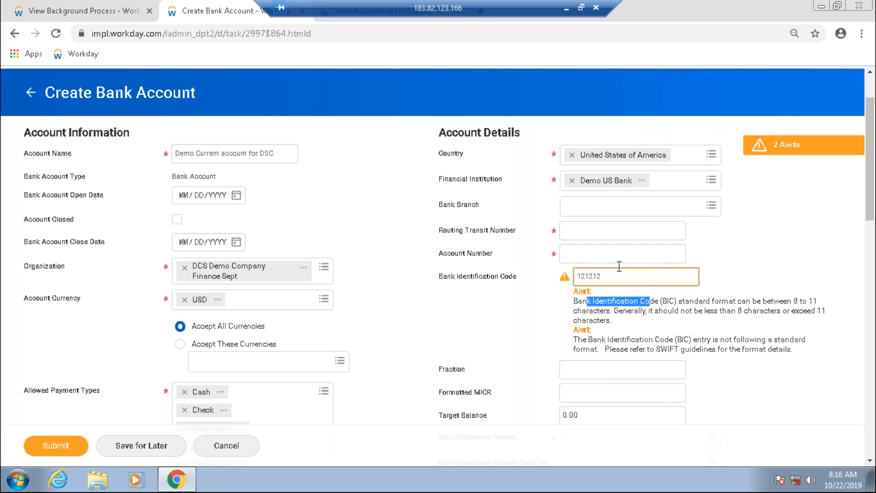
- Enter the Routing Transit Number in the bank account's details
double_click(585, 276)
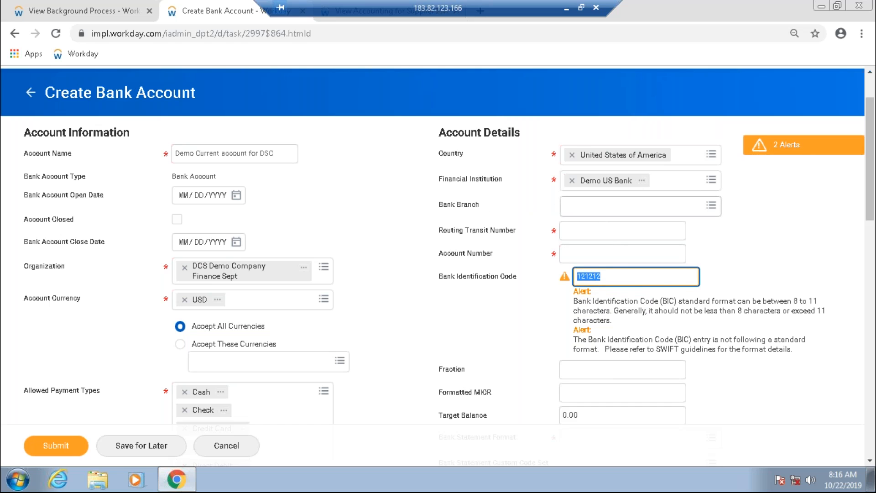
click(607, 211)
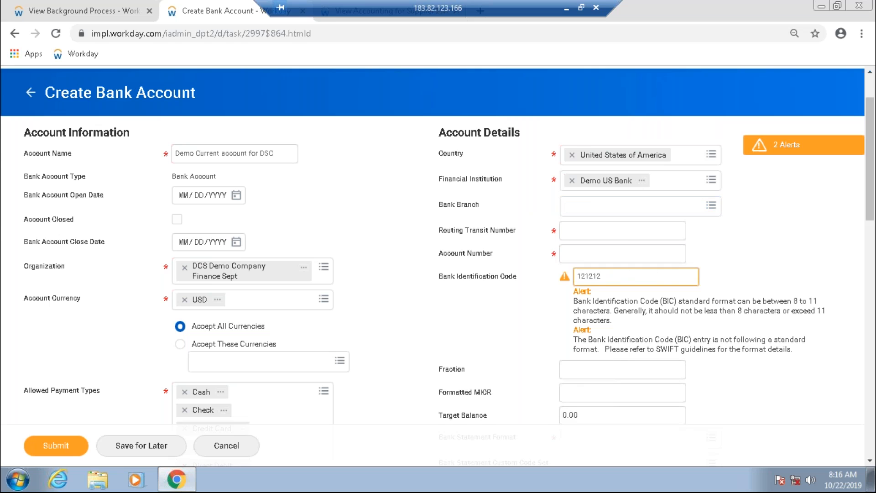
click(609, 231)
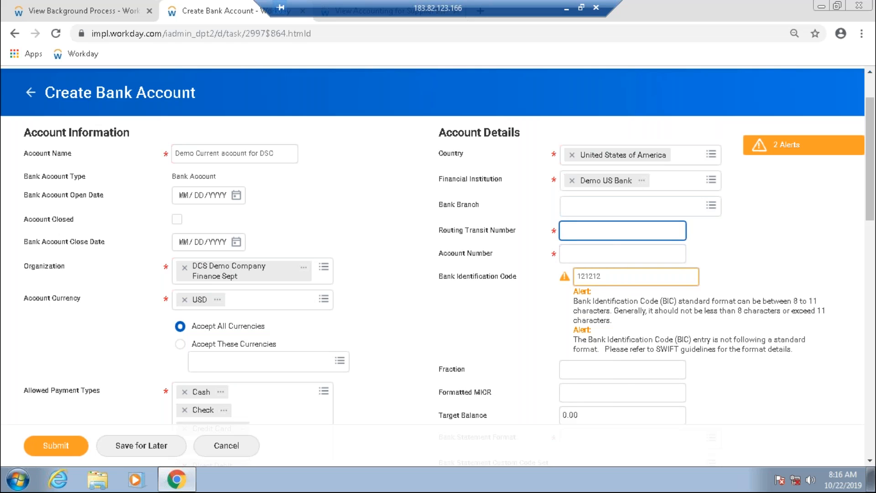
text(261)
text(31)
text(8)
text(13)
text(8)
text(4)
- Enter the account number in the bank account's details
click(613, 261)
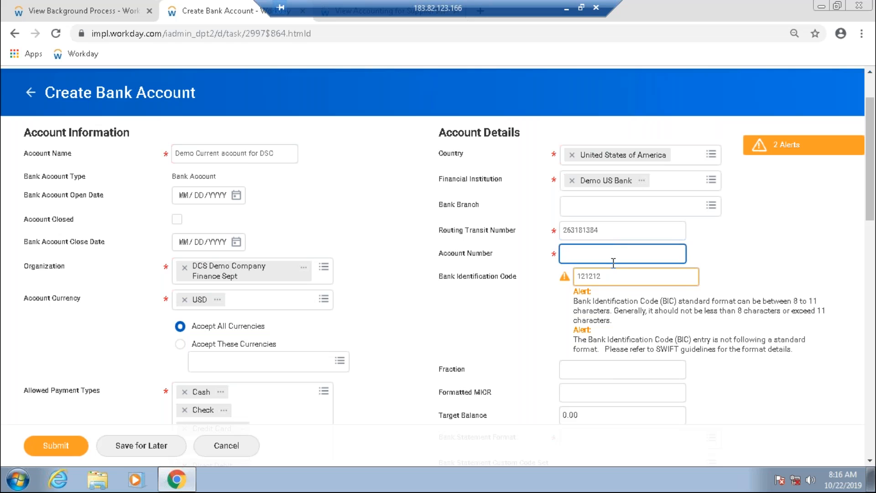
text(12345678)
click(813, 403)
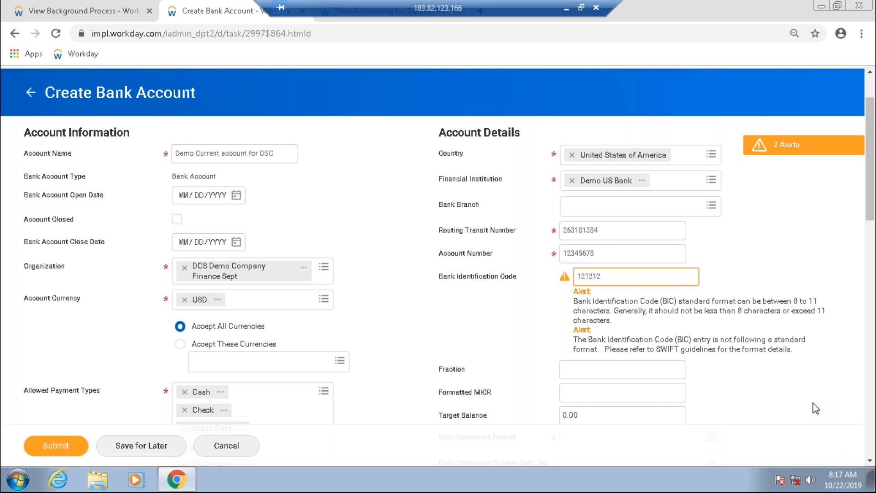
- Set the account's Bank Statement Format to ISO 20022
scroll(816, 409, down, 2)
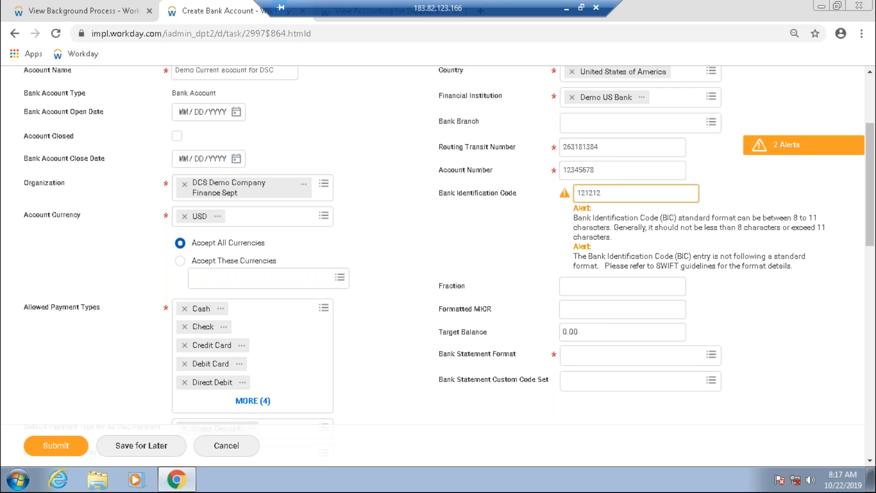
scroll(816, 408, down, 1)
click(711, 310)
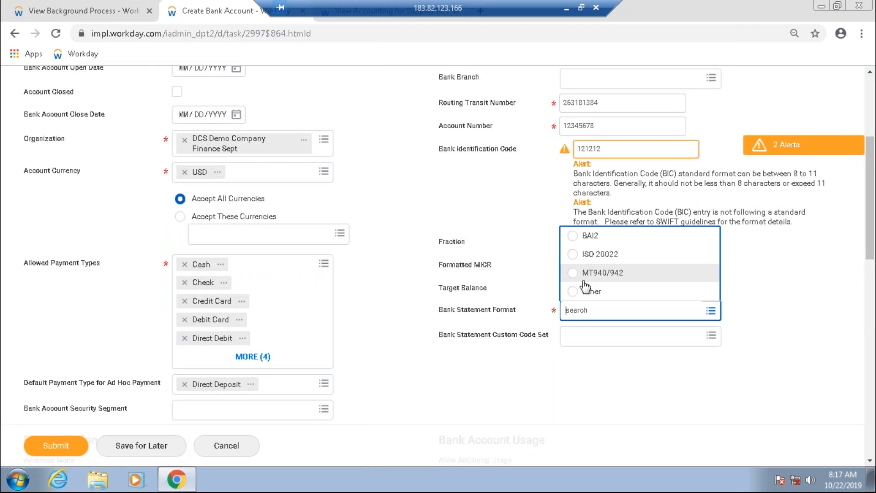
click(572, 255)
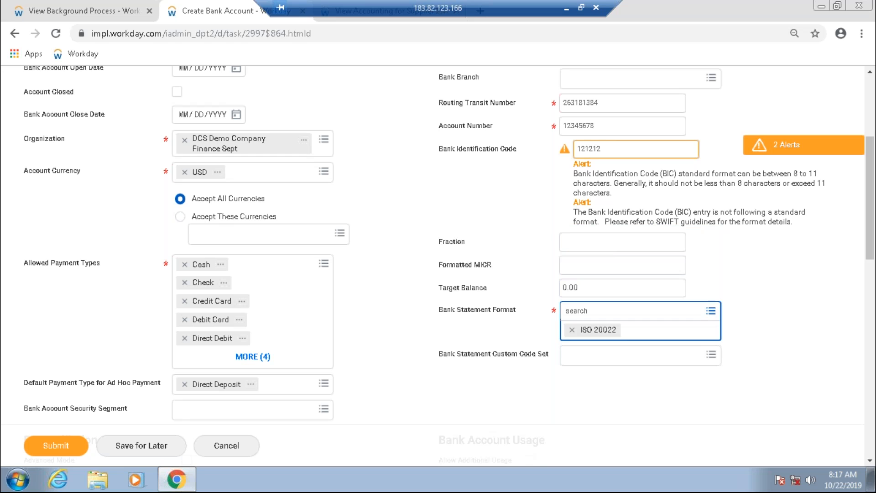
click(775, 287)
- Add Ad Hoc Payment, Bank Account Transfer for Settlement, Customer Payment and Customer Refund to the Primary Account Usage
scroll(783, 234, up, 2)
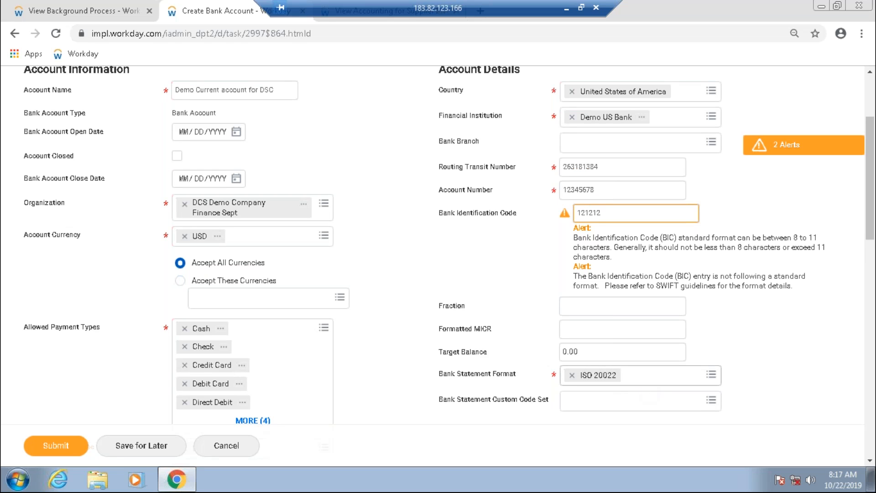
scroll(789, 353, down, 2)
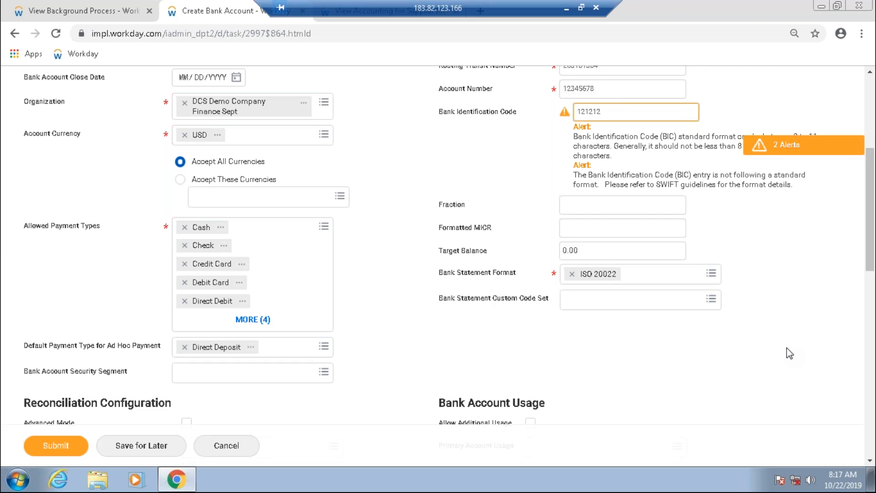
scroll(787, 348, down, 2)
scroll(786, 348, down, 1)
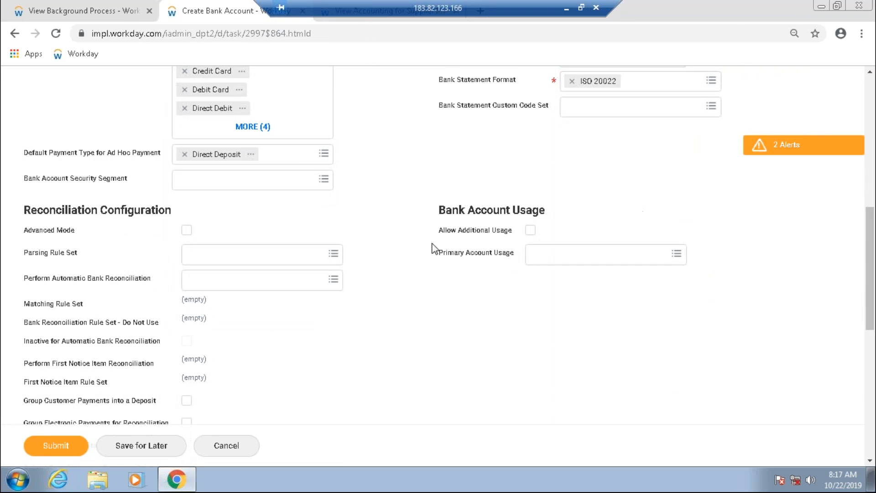
click(538, 254)
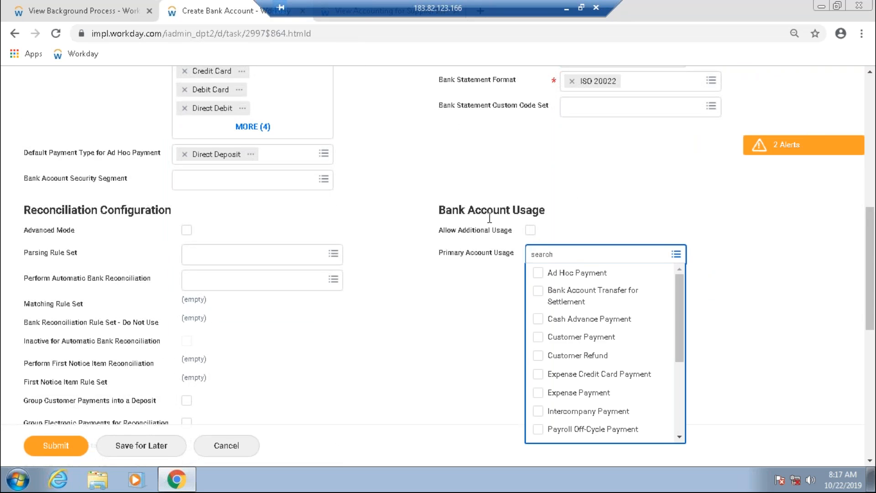
click(536, 274)
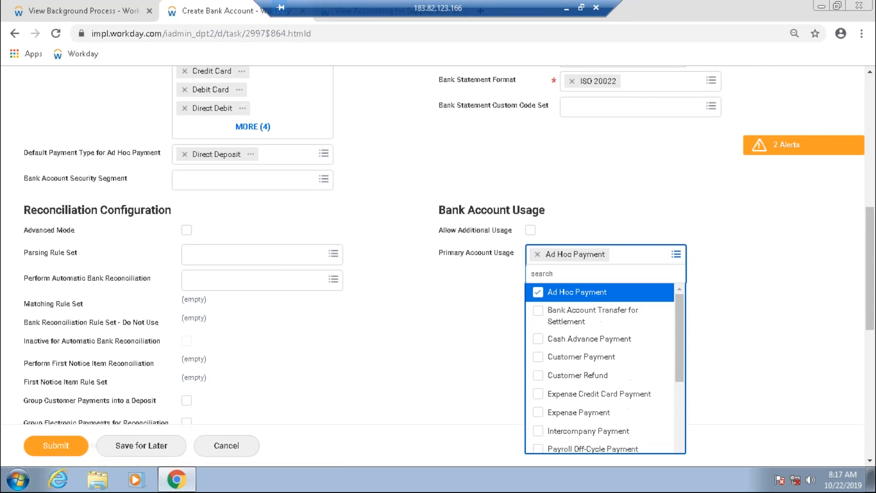
click(537, 316)
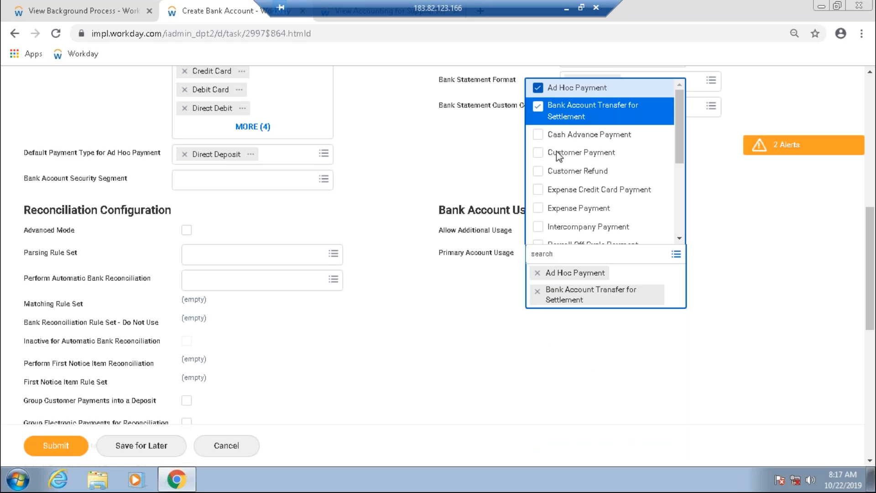
click(536, 155)
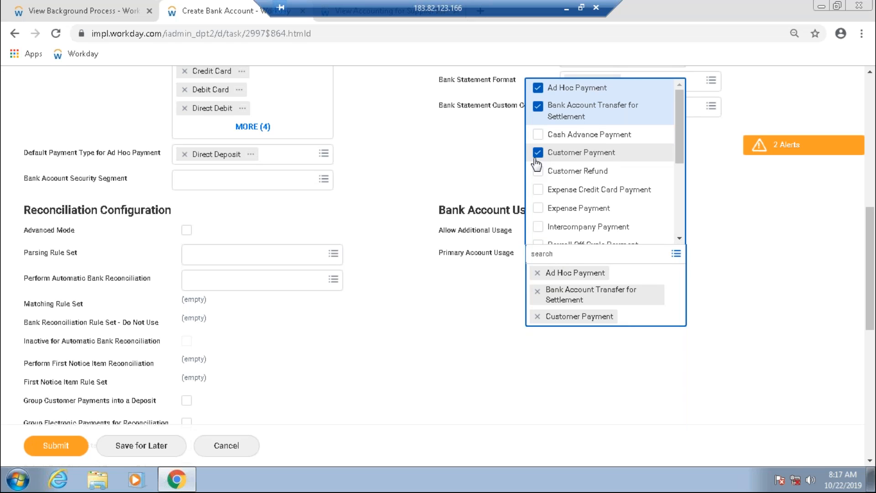
click(537, 171)
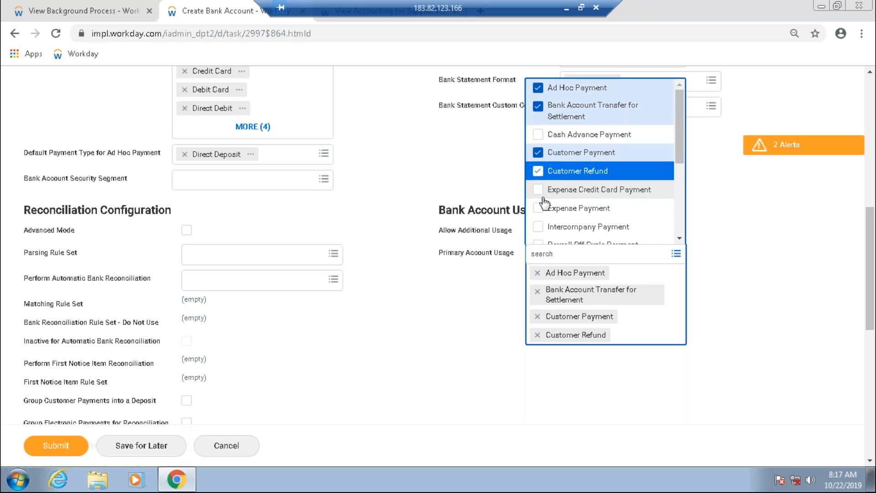
- Add Expense Payment, Intercompany Payment and Supplier Payment to the Primary Account Usage
scroll(544, 200, down, 1)
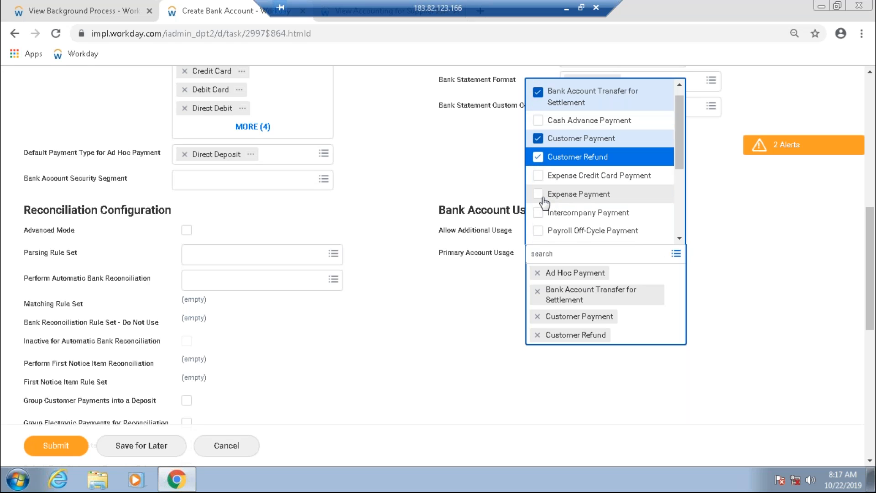
click(541, 198)
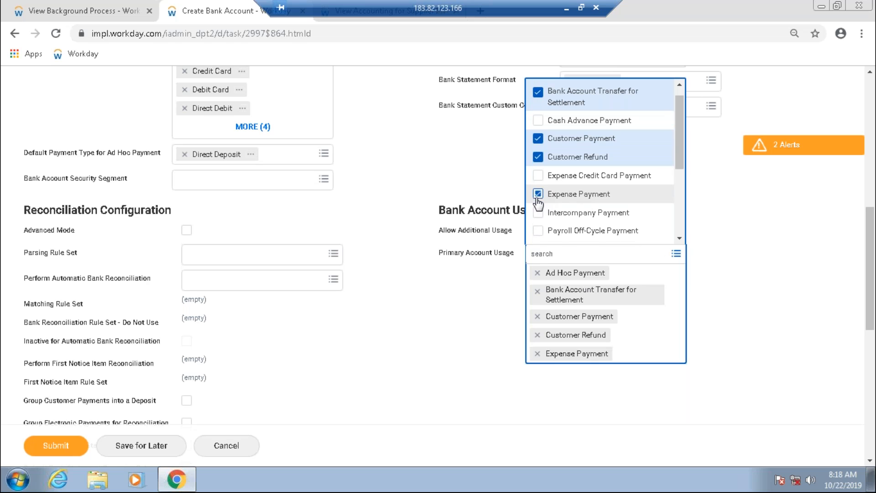
click(539, 213)
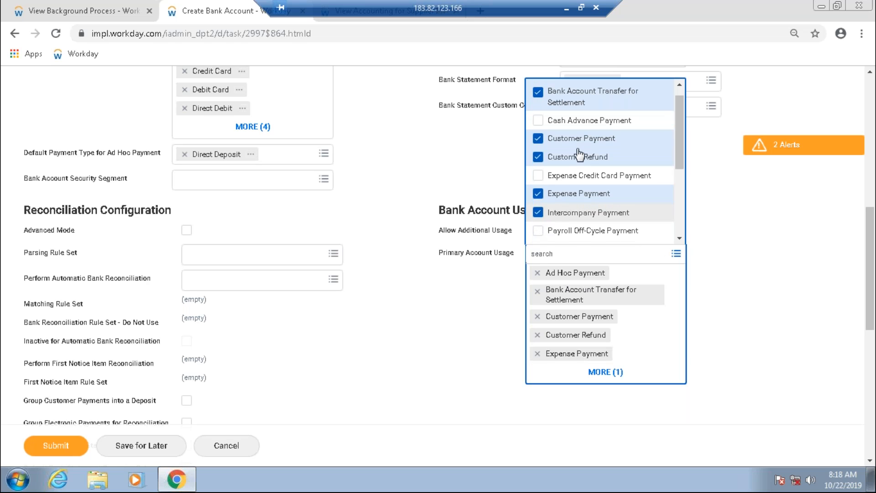
scroll(568, 181, down, 1)
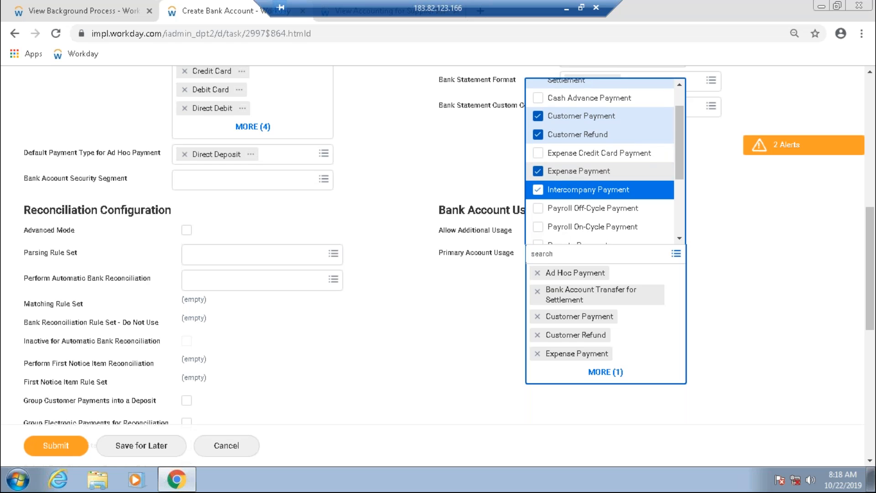
scroll(600, 172, up, 1)
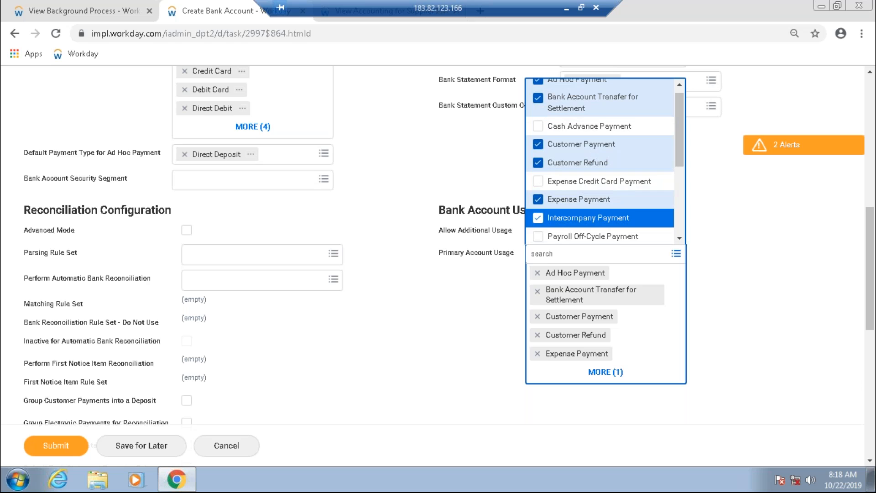
scroll(600, 161, up, 1)
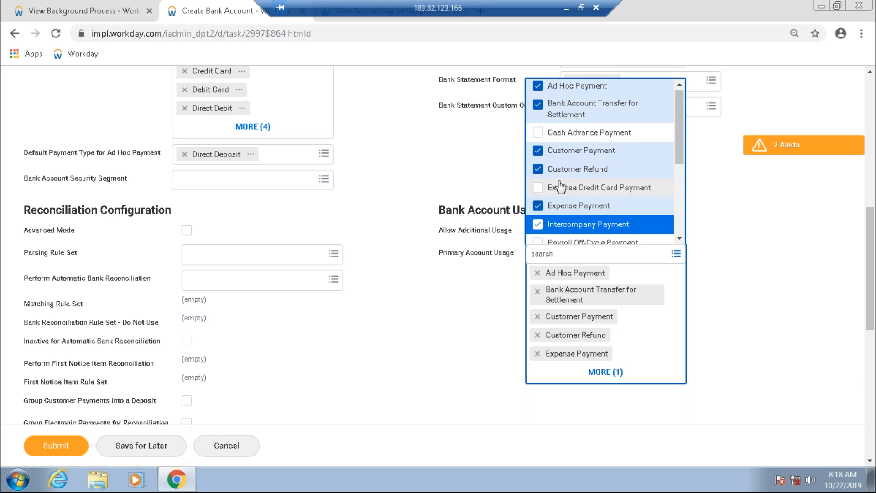
scroll(560, 187, down, 3)
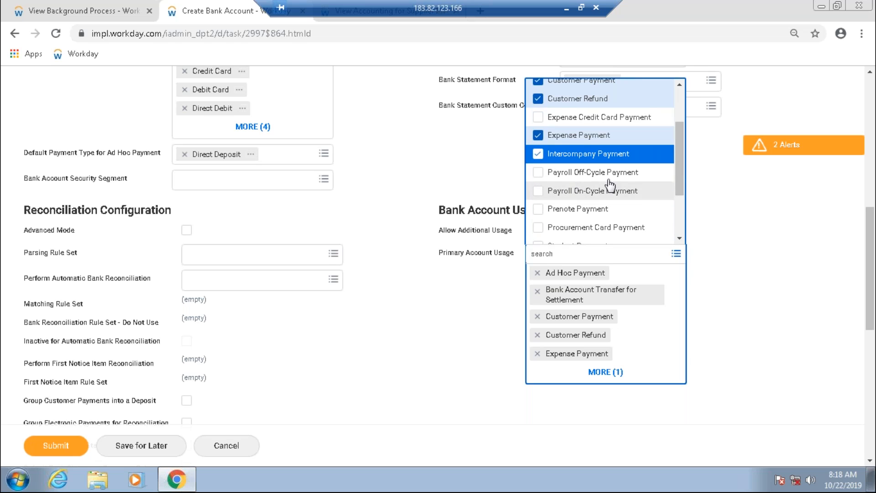
drag(683, 187, 683, 217)
click(538, 217)
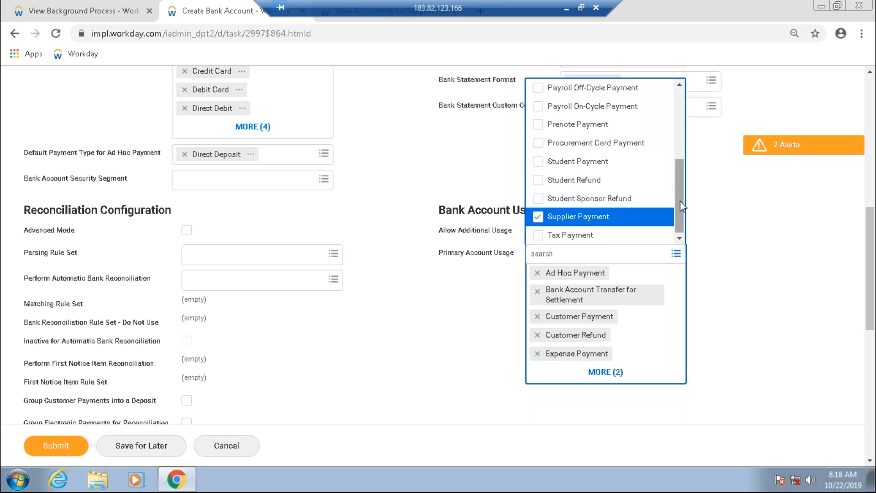
- Remove Intercompany Payment from the Primary Account Usage and close the list of usages
scroll(677, 187, up, 2)
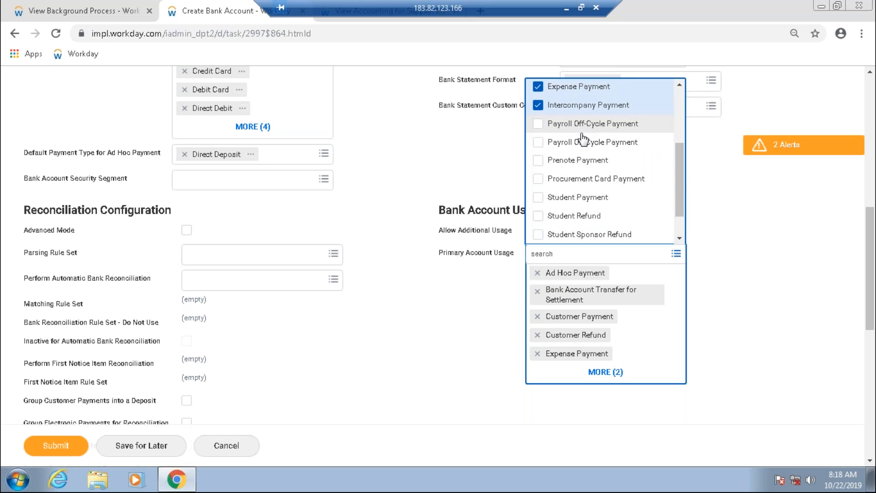
drag(678, 171, 673, 149)
click(537, 152)
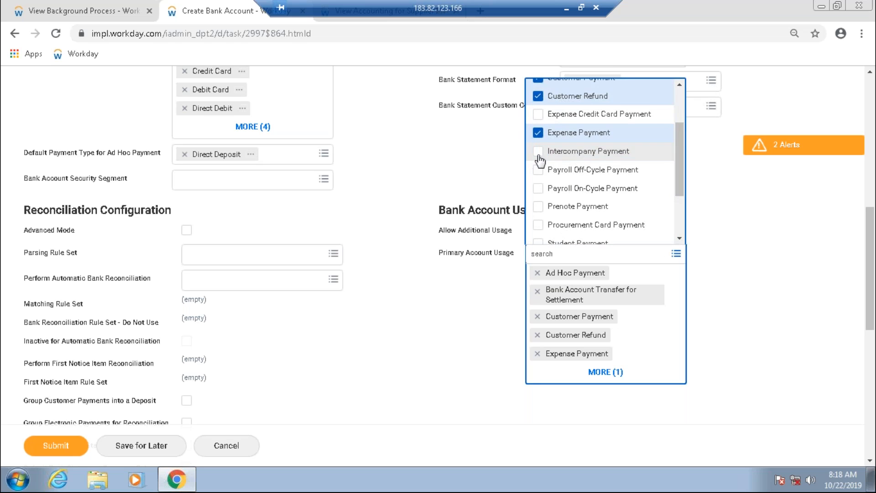
drag(681, 159, 677, 128)
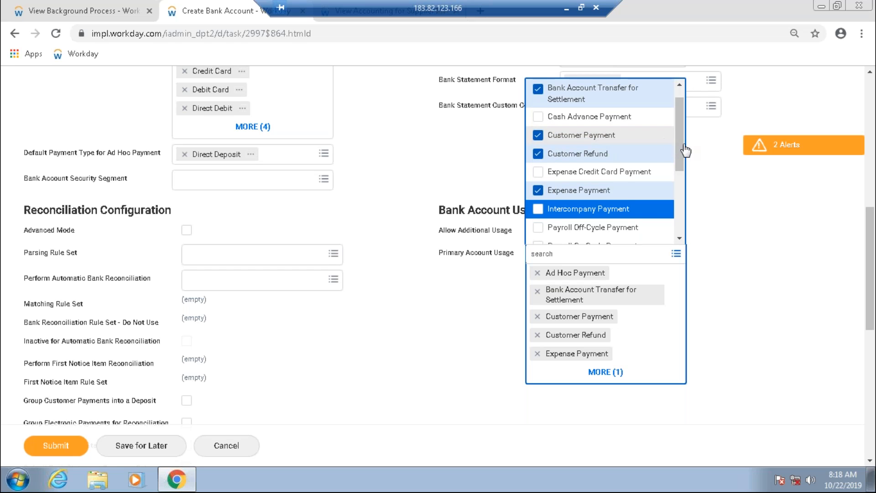
drag(680, 144, 680, 124)
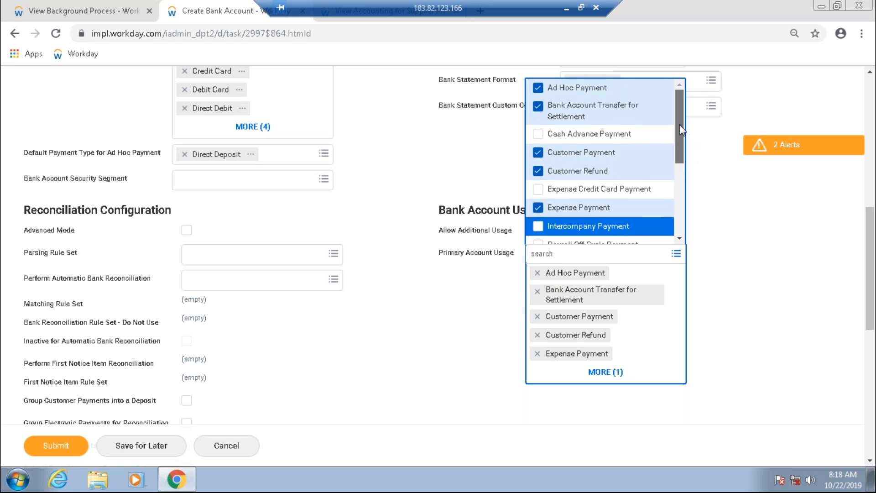
click(444, 292)
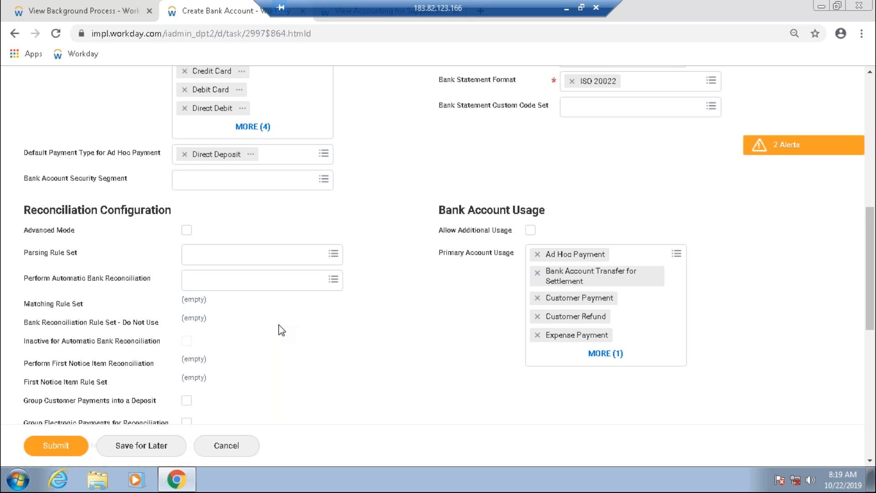
- Look over the remaining settings, try to submit the bank account, and open the error and alert details
scroll(282, 330, down, 4)
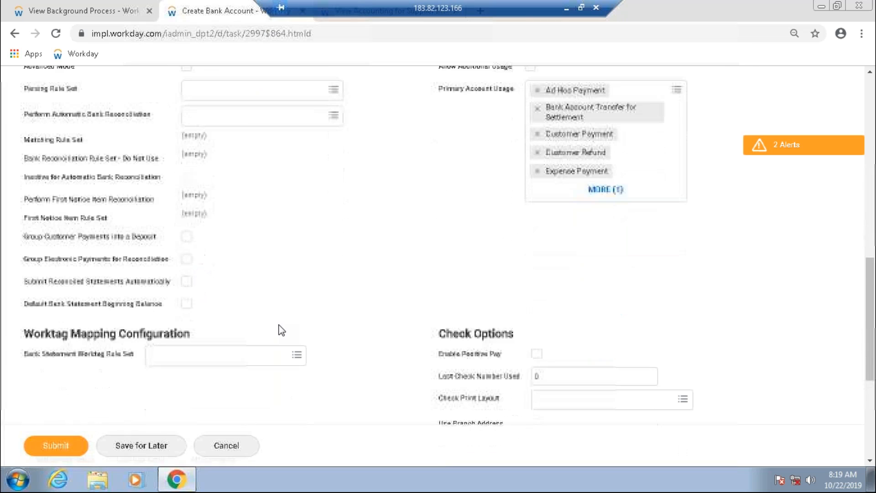
scroll(281, 330, down, 3)
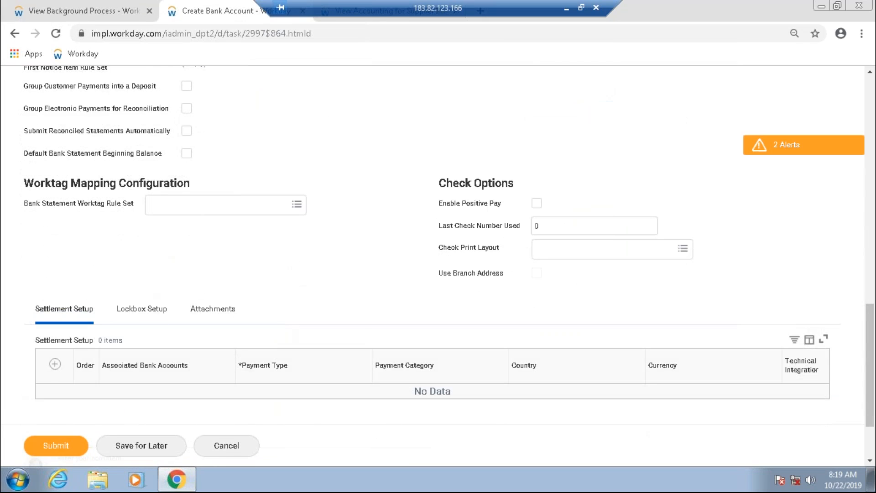
scroll(438, 266, up, 3)
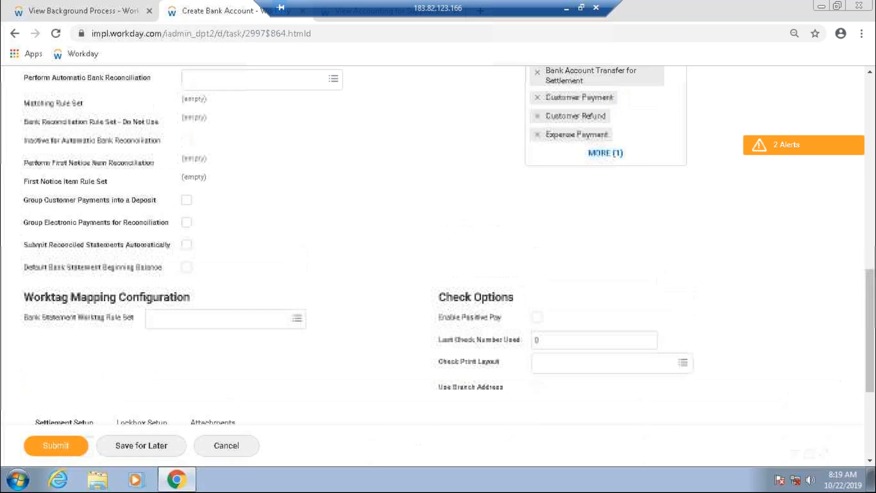
scroll(49, 381, up, 10)
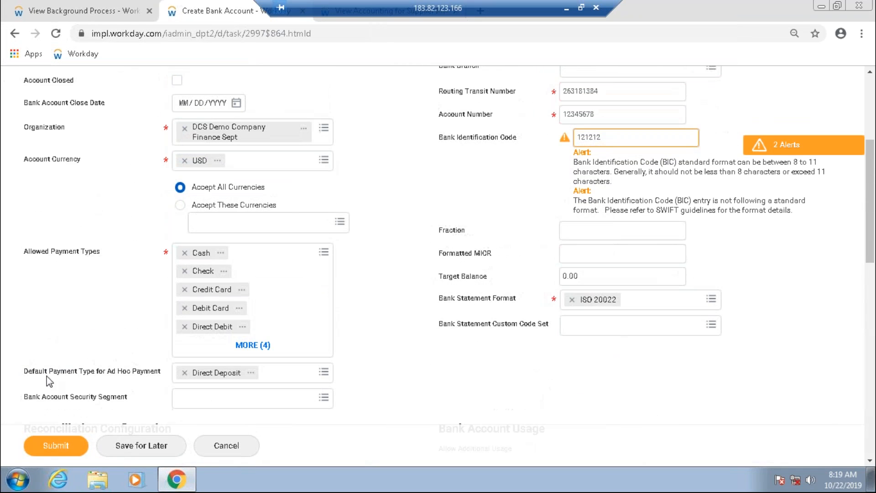
click(46, 449)
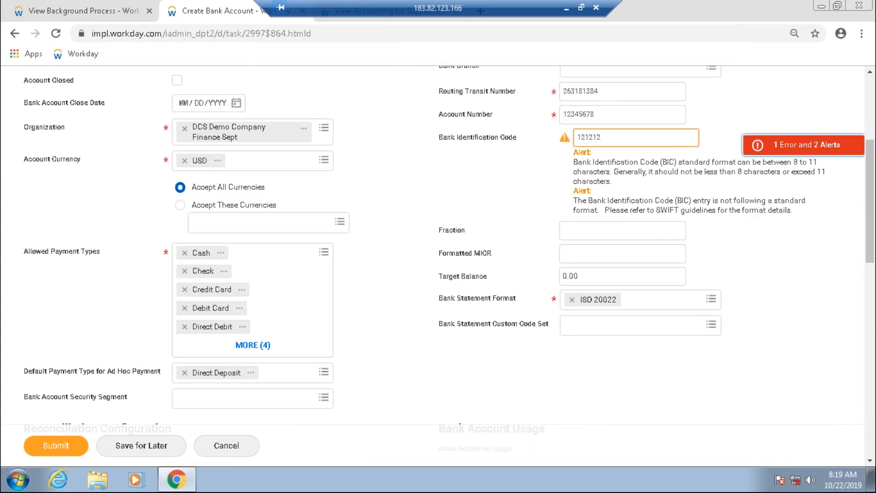
click(804, 144)
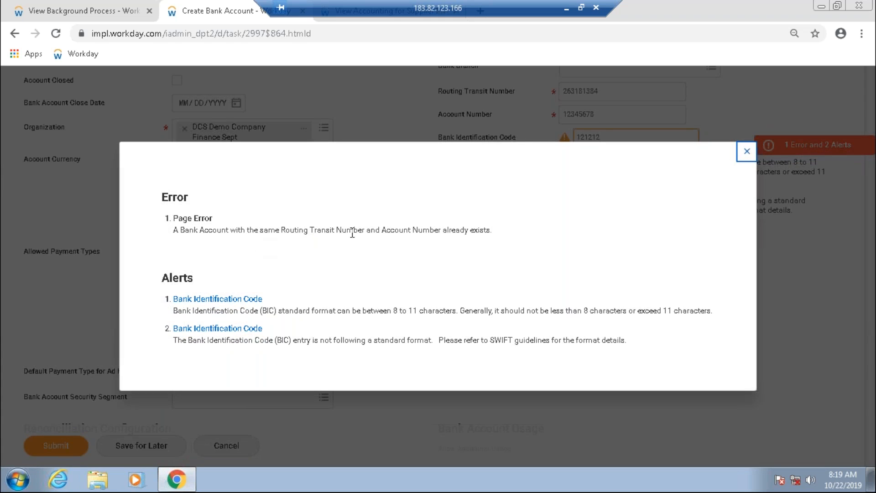
- Close the error details, change the last digit of the bank account's Account Number, and change the Routing Transit Number's last digit to 9
click(748, 153)
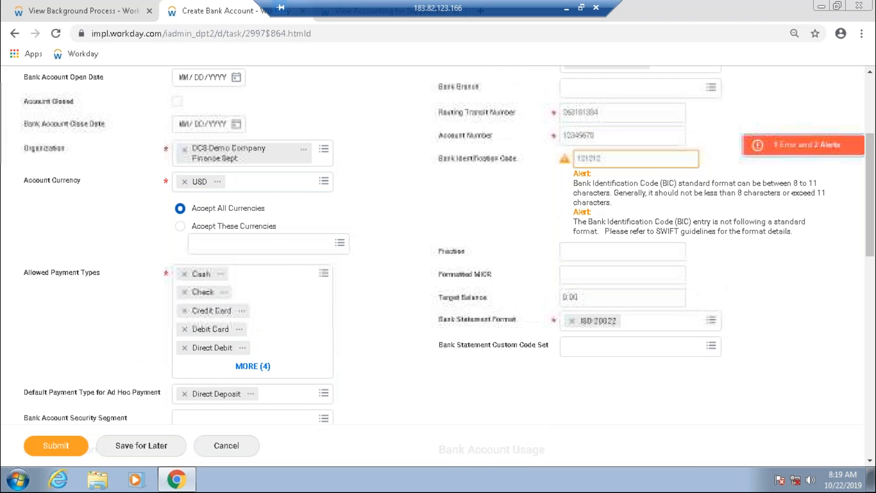
key(BackSpace)
text(0)
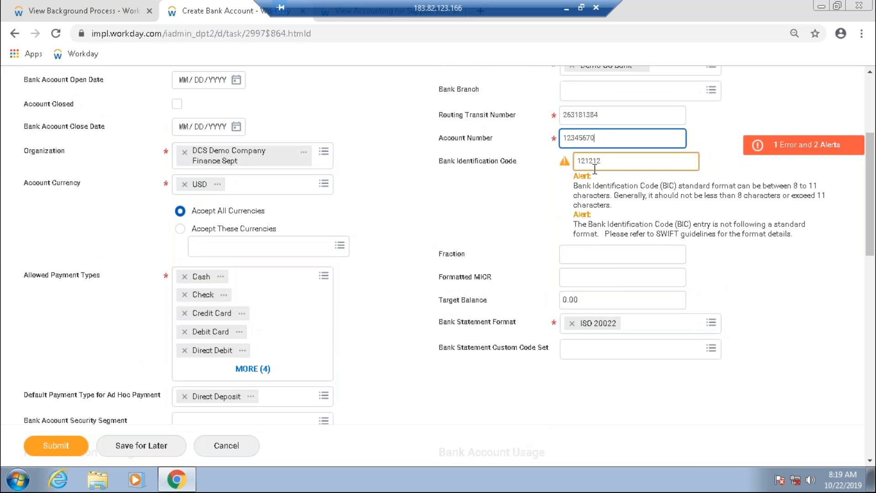
click(601, 118)
key(BackSpace)
text(9)
click(429, 377)
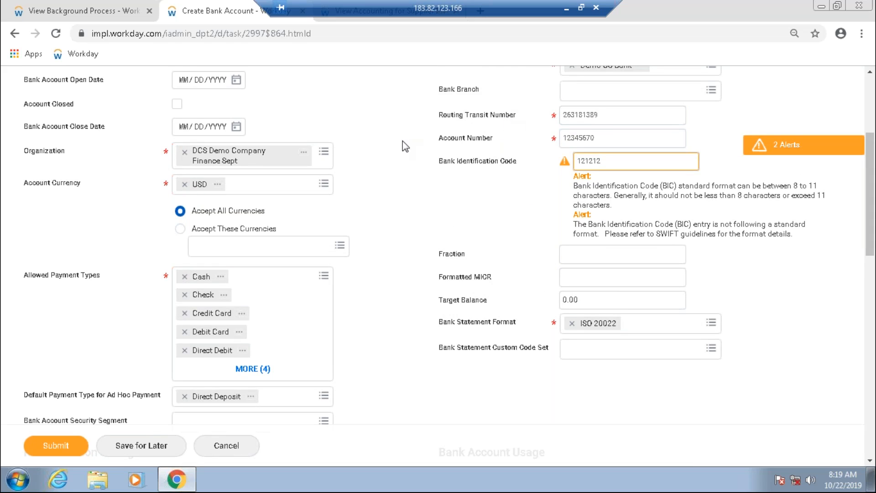
- Try to submit the bank account with the changed numbers, read the error and alert details, and close them
click(56, 446)
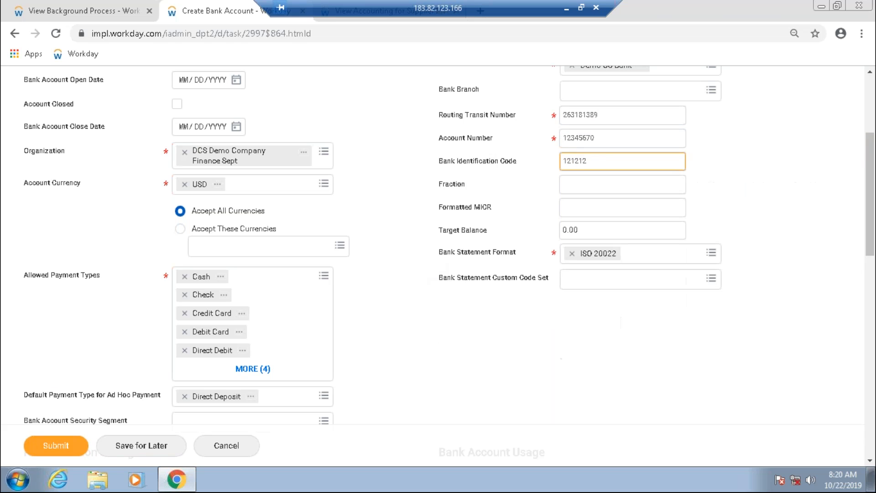
click(787, 154)
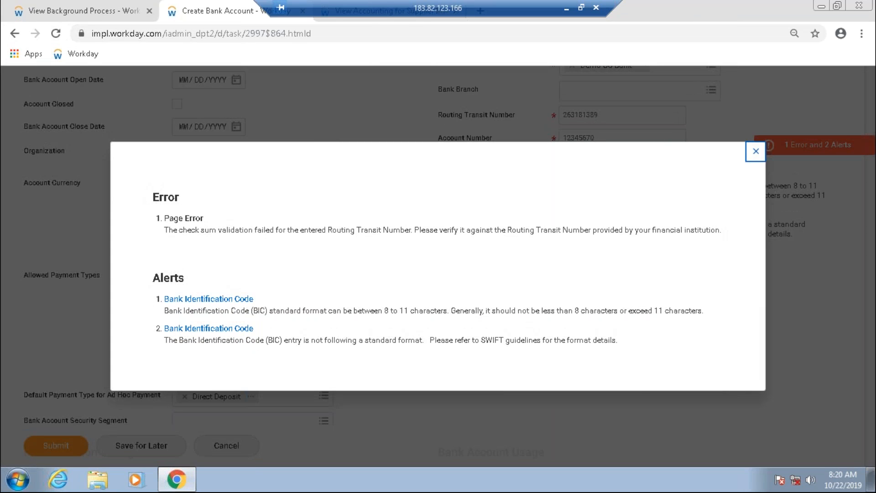
triple_click(420, 235)
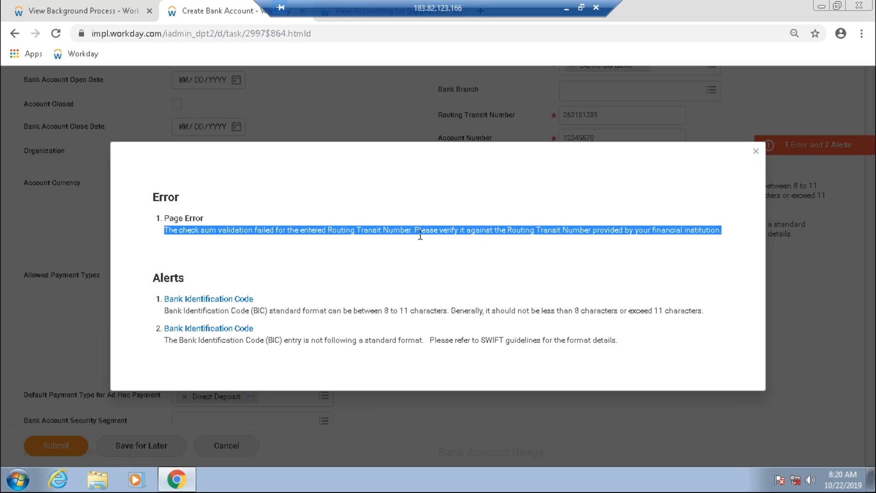
click(756, 153)
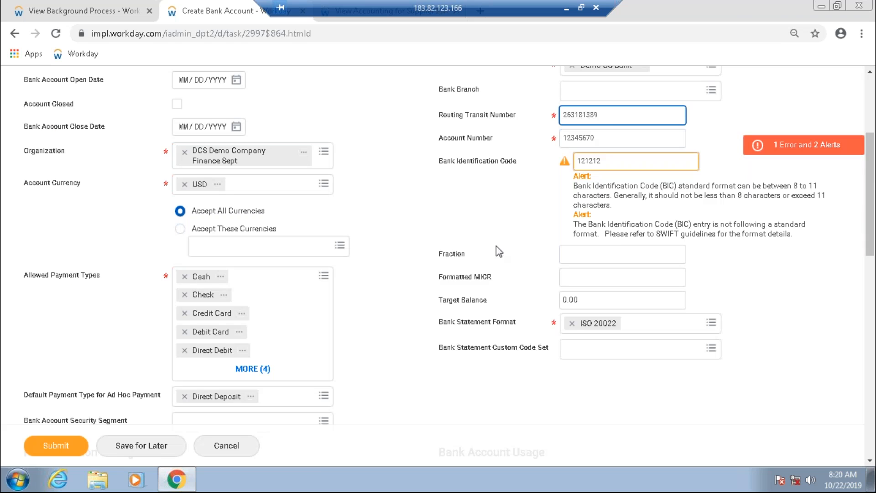
- Open the Demo US Bank financial institution record separately to check its Bank Identification Code, and return to the bank account form
scroll(344, 172, up, 1)
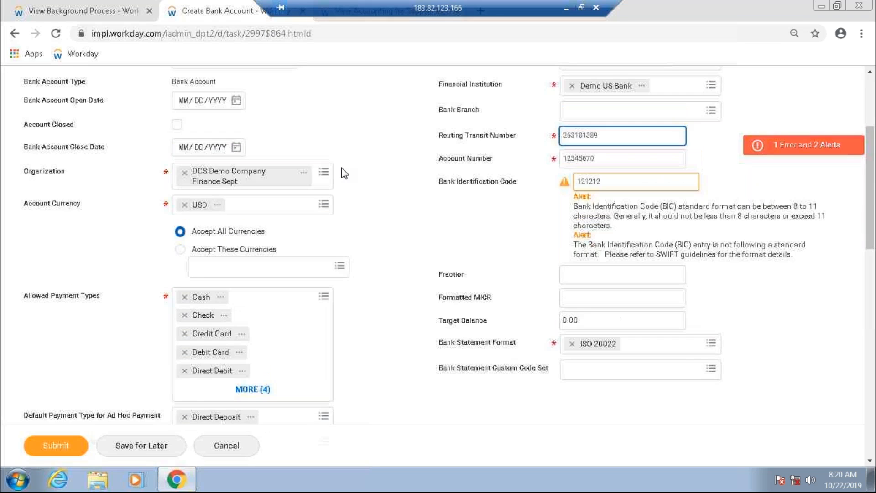
scroll(345, 172, up, 1)
click(611, 110)
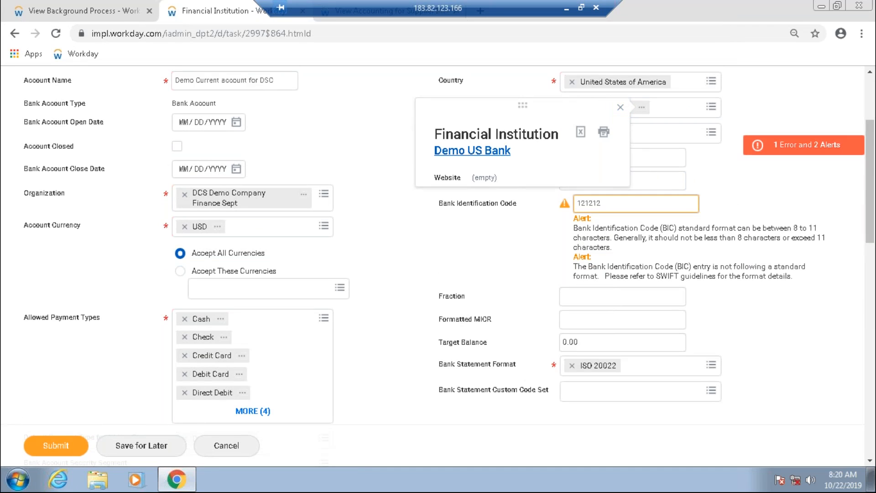
right_click(481, 151)
click(497, 159)
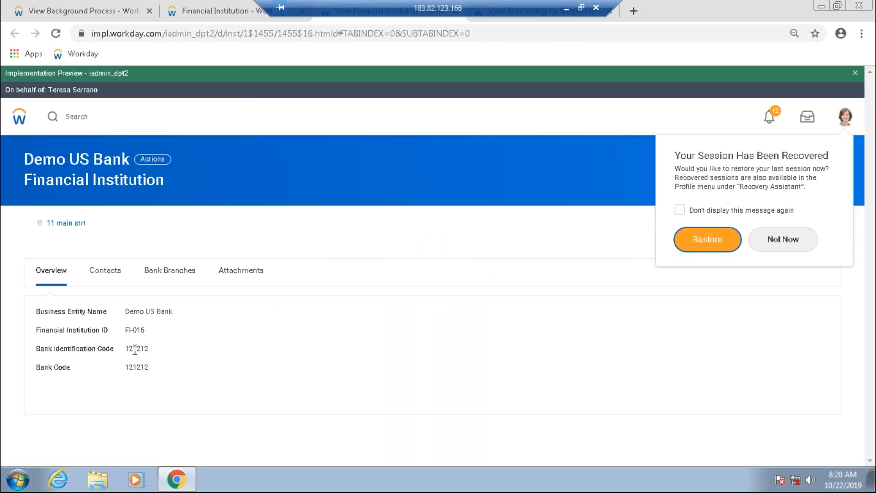
double_click(135, 348)
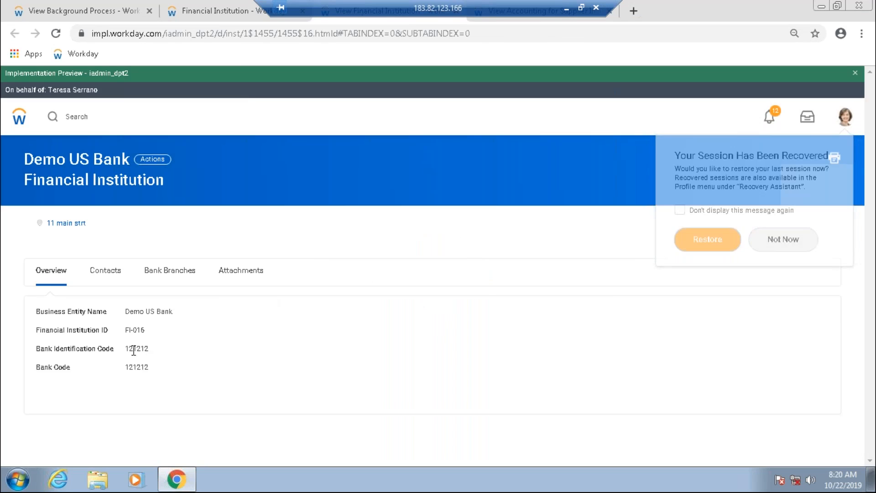
click(90, 16)
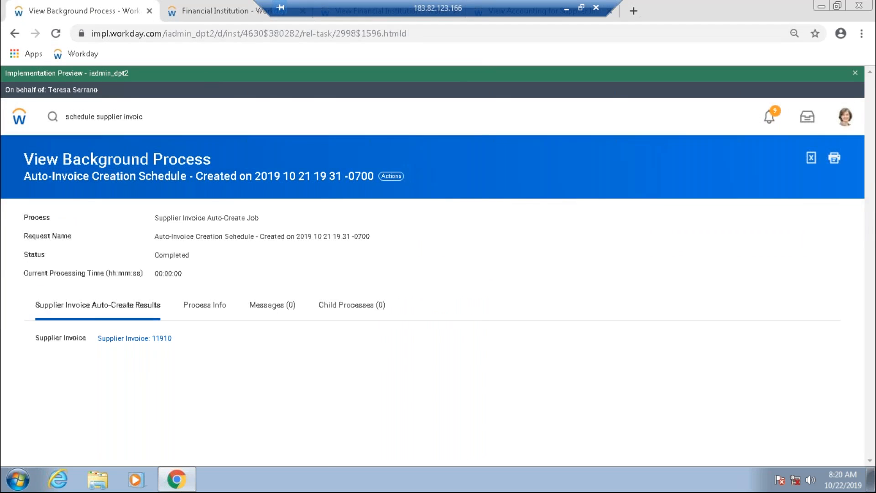
click(206, 11)
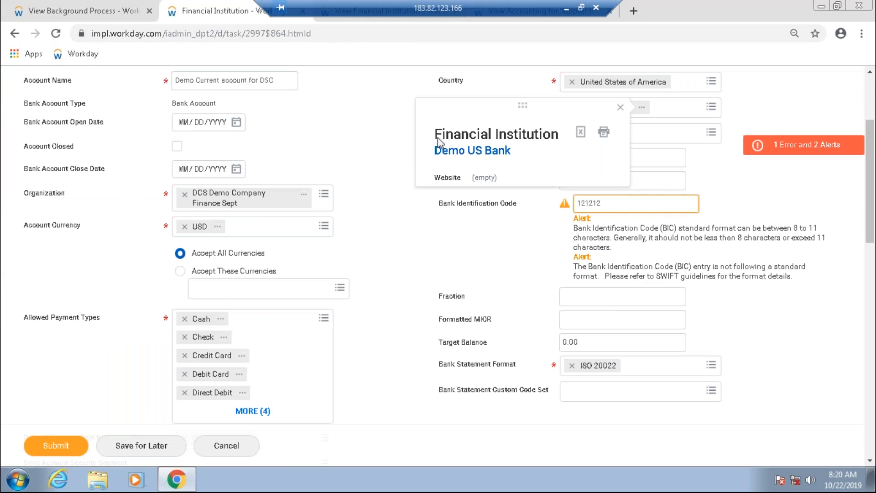
click(737, 210)
- Set the Routing Transit Number to 121212, try to submit the bank account, and read the error details
click(586, 157)
double_click(586, 157)
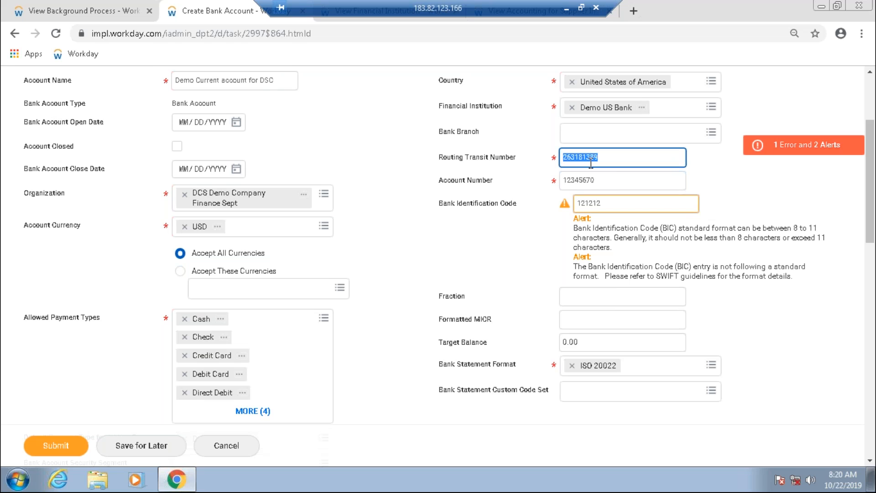
text(121212)
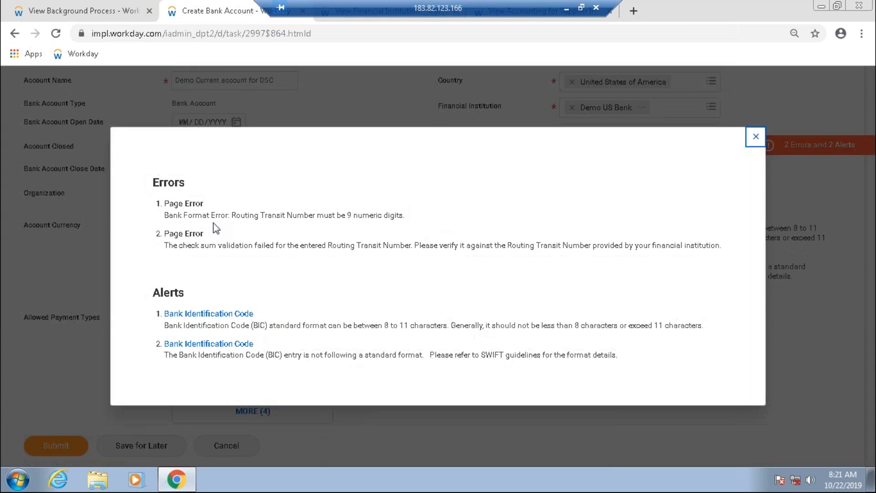
double_click(366, 217)
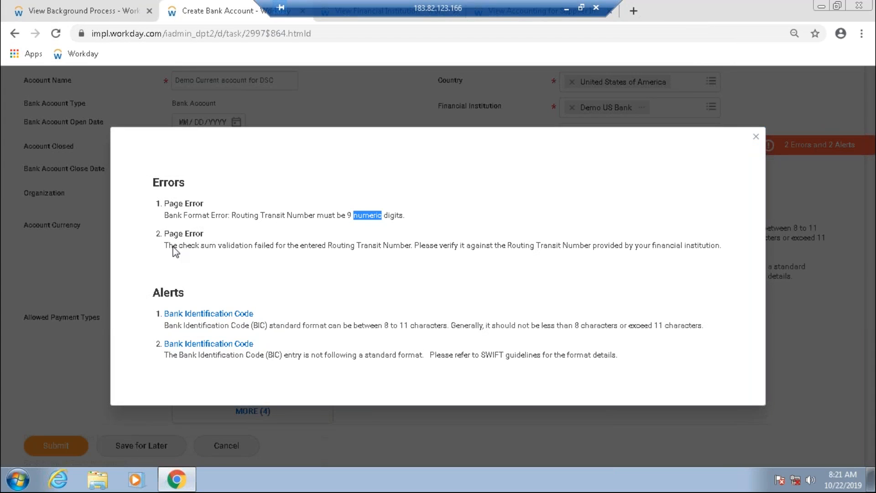
click(800, 222)
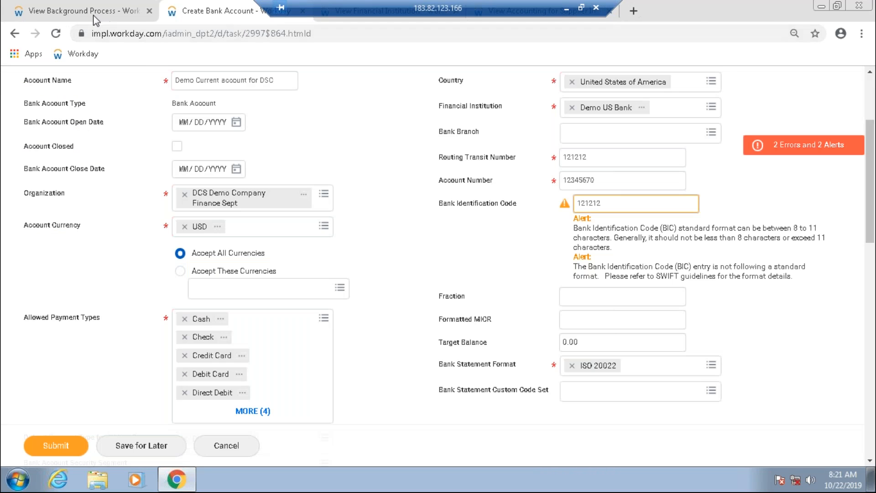
- Open the Demo US Bank financial institution record from the bank account form and start editing it
click(95, 15)
click(178, 14)
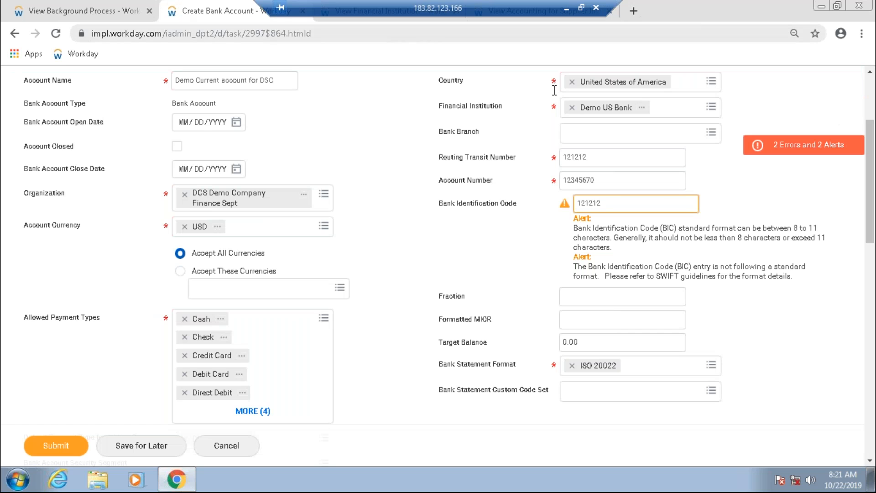
click(604, 109)
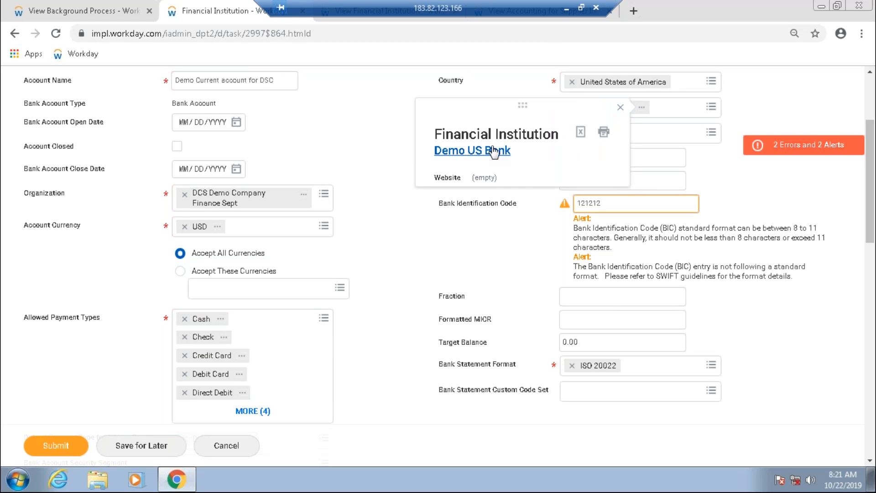
right_click(493, 150)
click(499, 154)
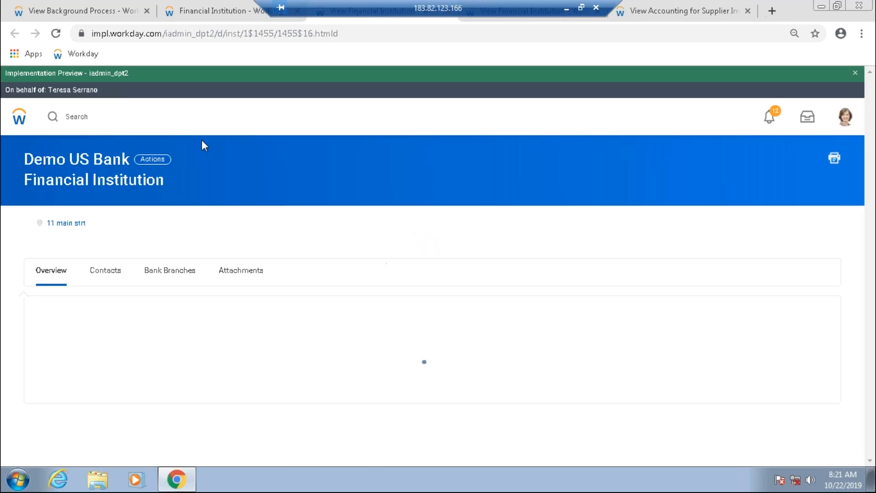
click(152, 159)
mouse_move(214, 204)
click(290, 216)
click(153, 284)
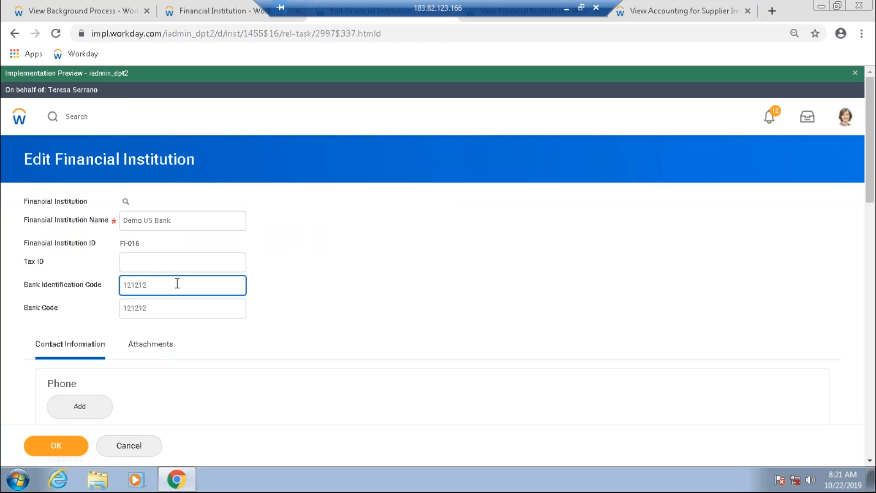
text(123)
click(171, 309)
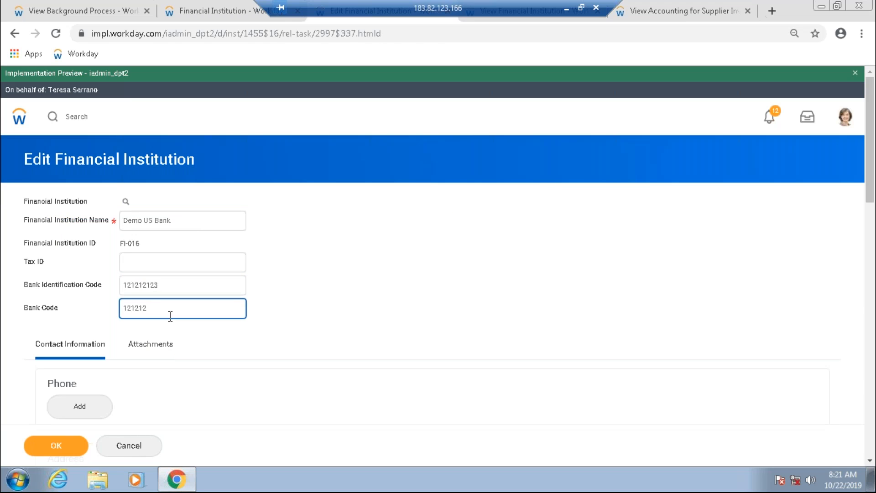
text(12345)
click(54, 453)
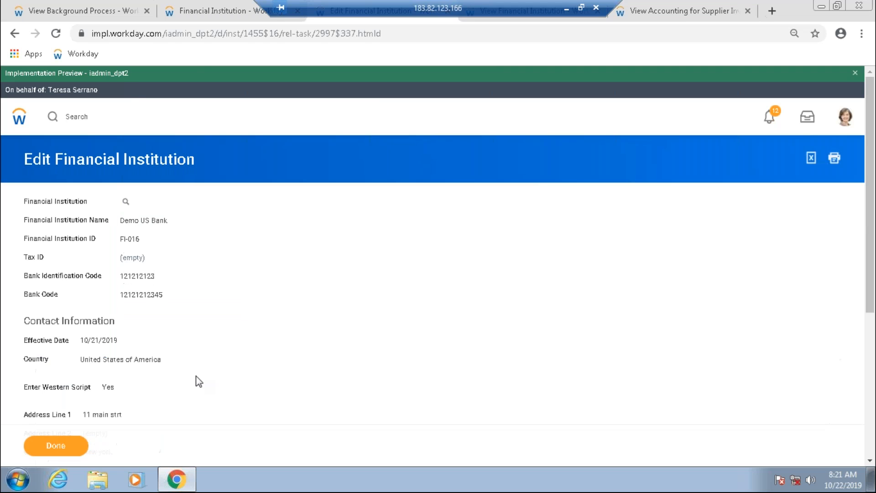
click(104, 18)
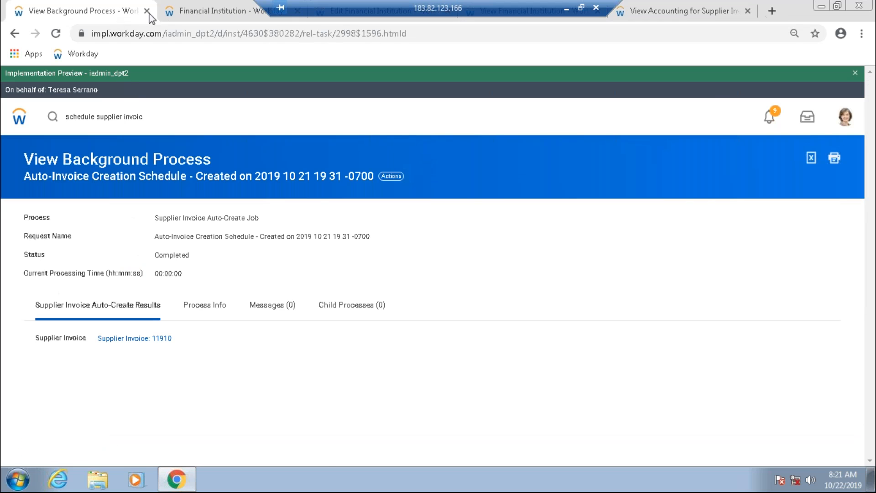
click(165, 16)
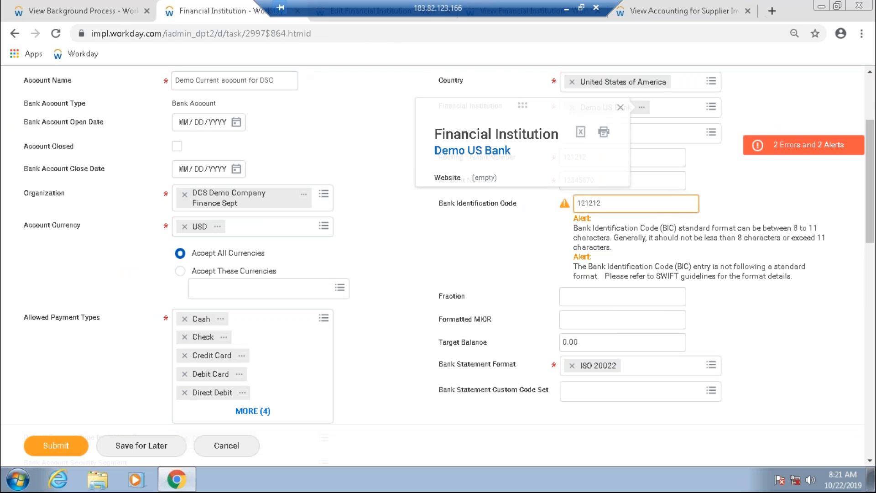
click(652, 181)
click(633, 152)
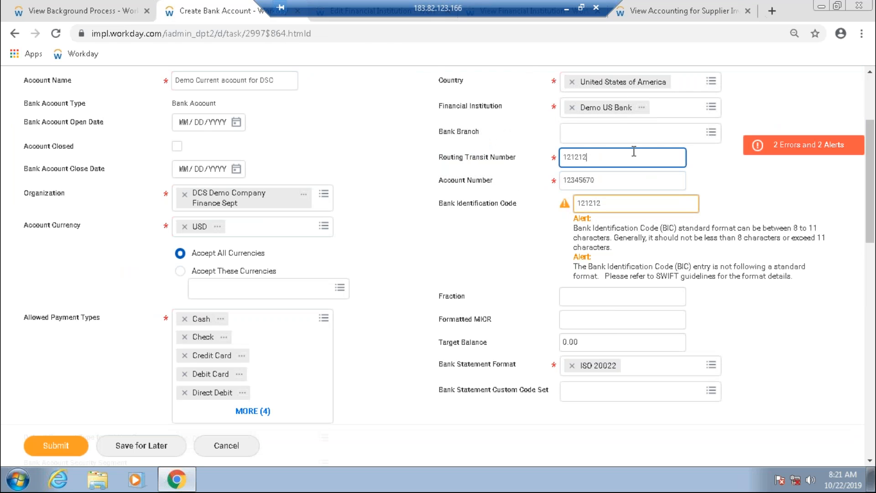
text(123)
click(630, 207)
text(12345)
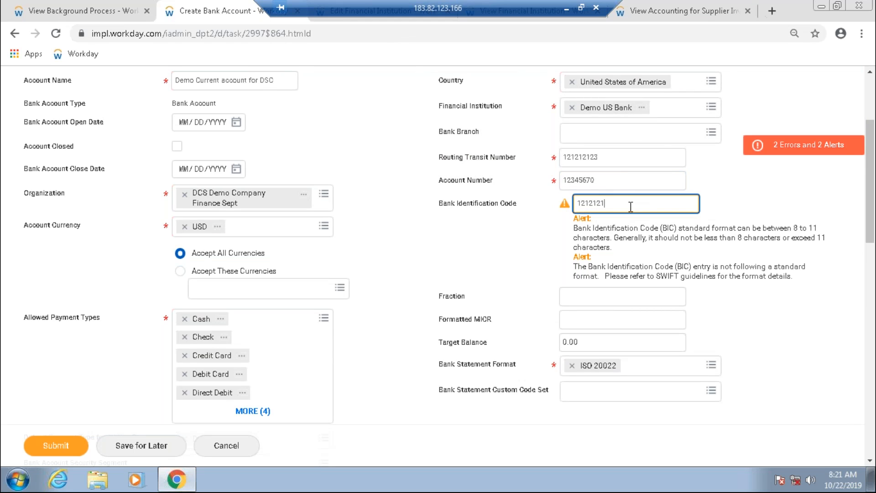
click(433, 259)
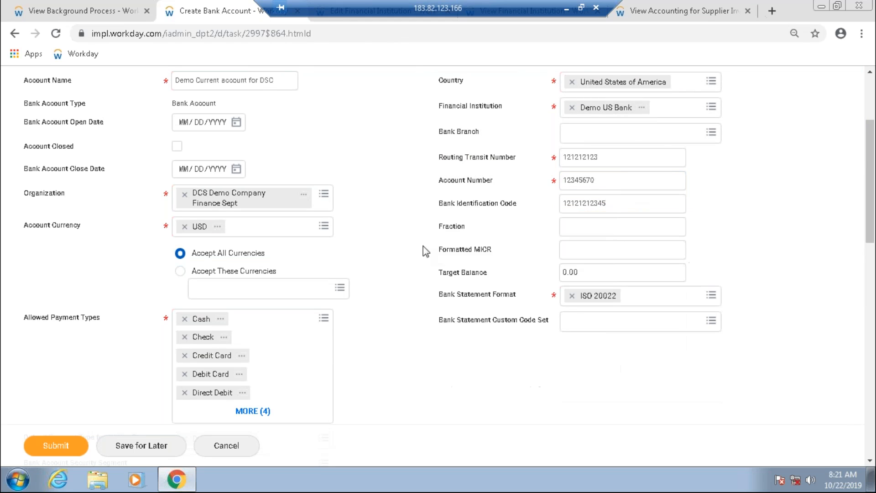
- Try to submit the bank account with the extended codes, read the error and alert details, and close them
click(55, 445)
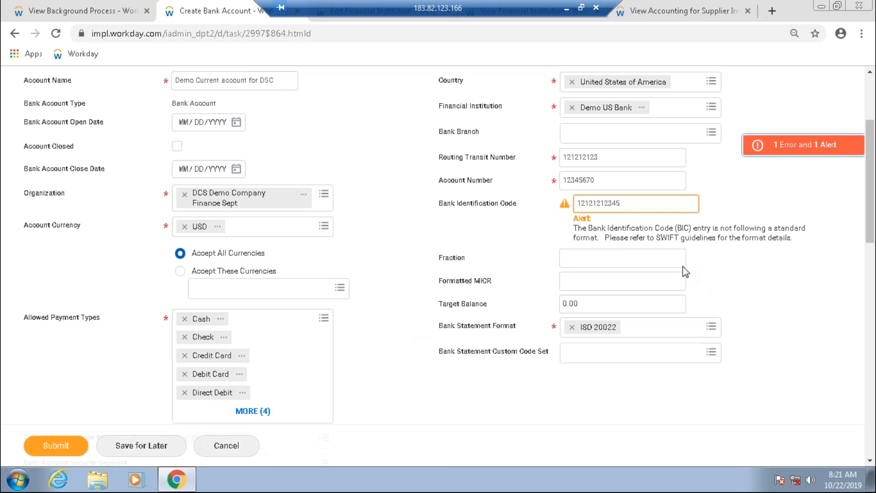
click(793, 148)
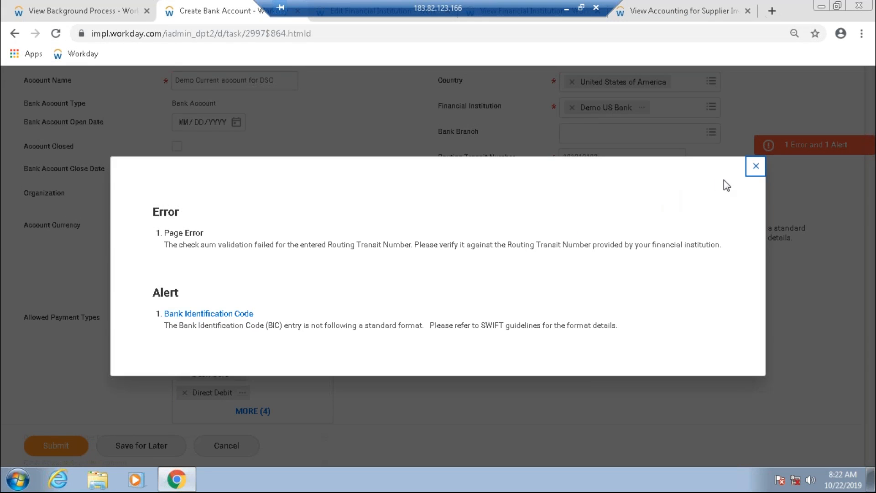
click(754, 167)
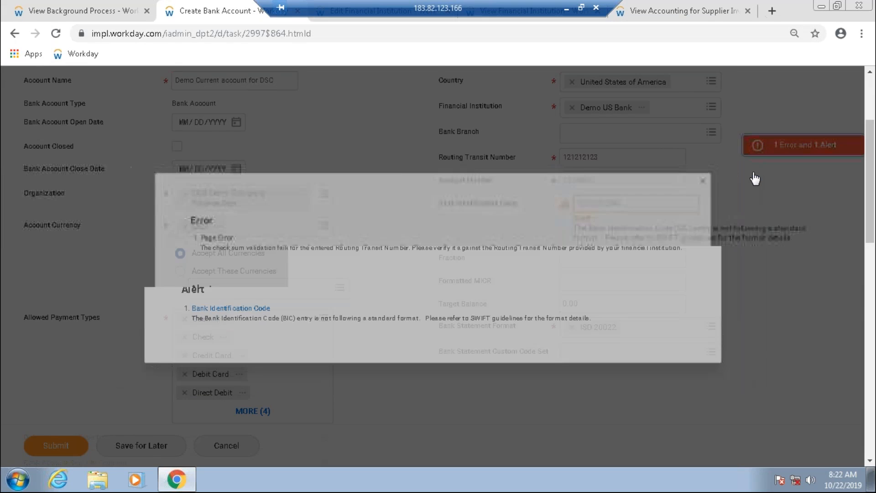
- Examine the Routing Transit Number and the Bank Identification Code entered in the bank account details
click(573, 163)
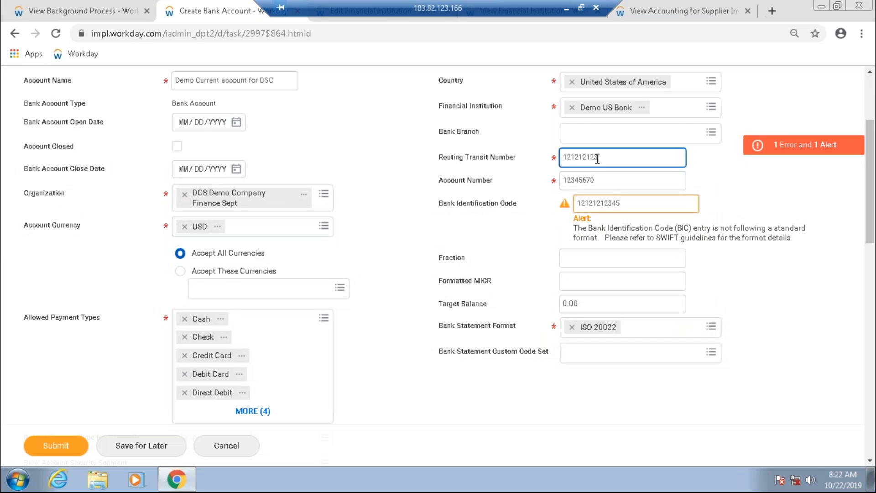
double_click(597, 159)
scroll(597, 159, up, 1)
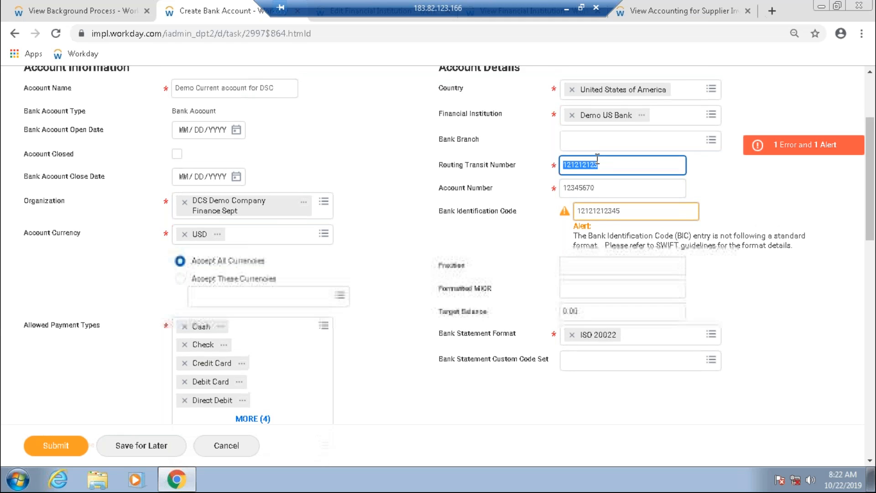
scroll(597, 159, up, 2)
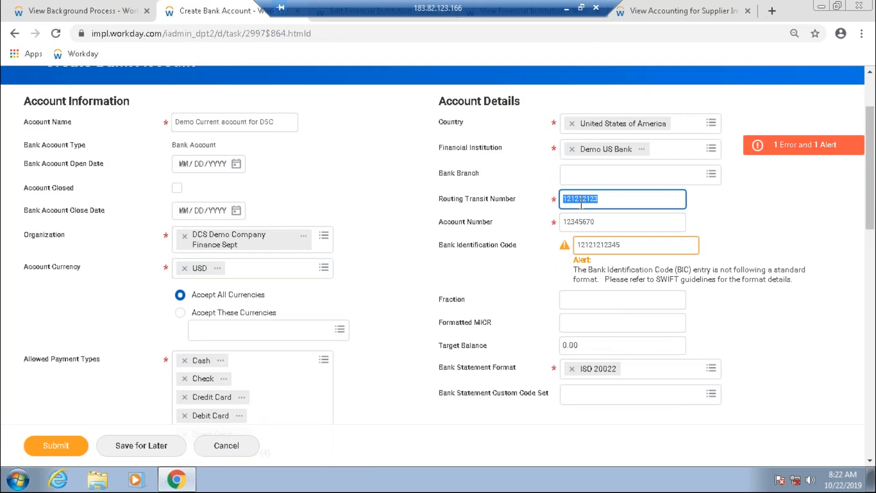
double_click(613, 247)
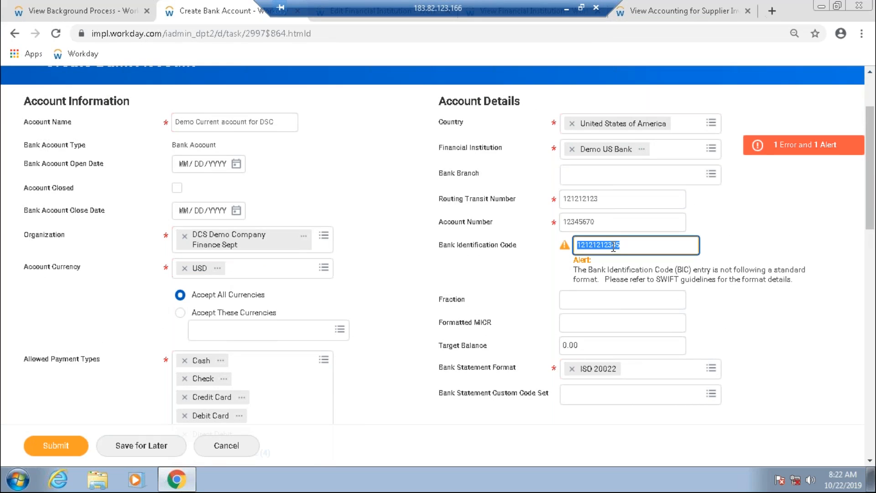
- Replace the bank account's Financial Institution with Bank of America
double_click(597, 208)
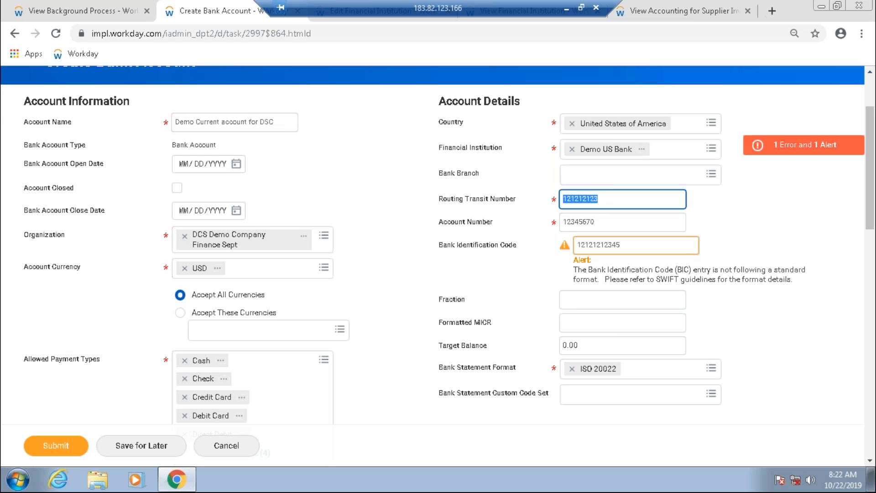
click(571, 150)
click(568, 149)
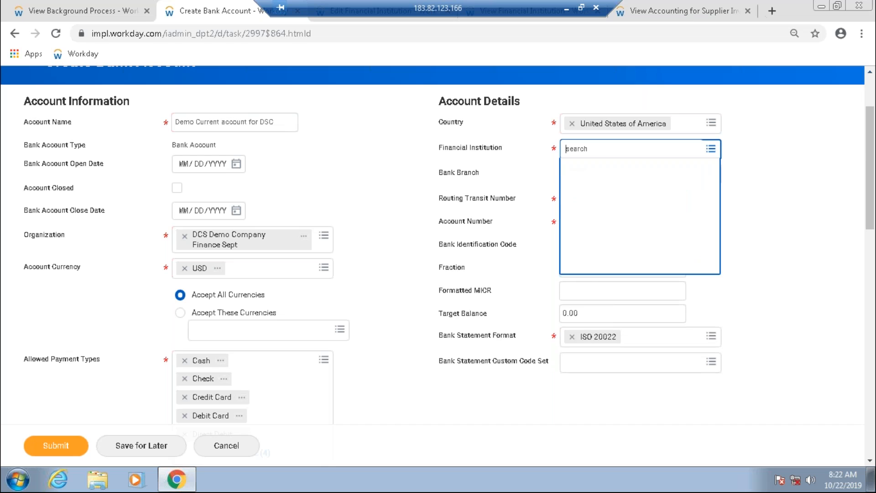
text(b)
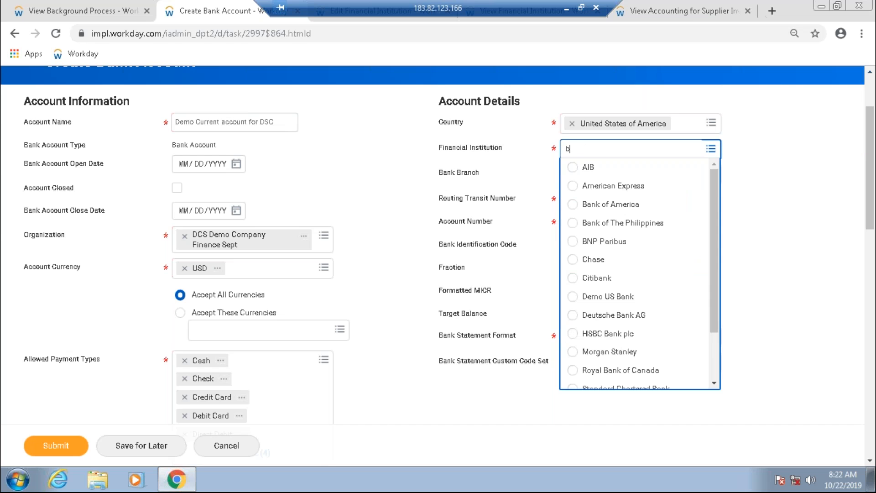
click(572, 205)
click(592, 217)
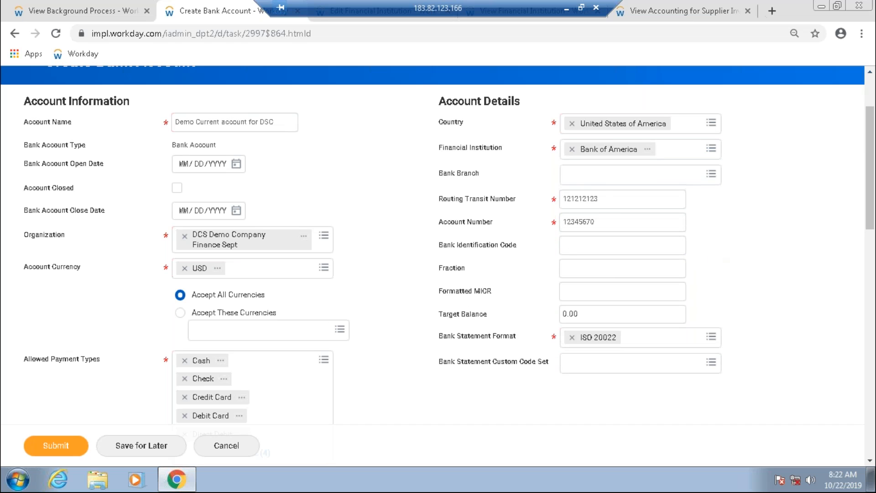
- Set the Routing Transit Number to 263181384, enter a revised account number, and leave the Bank Identification Code empty
double_click(588, 199)
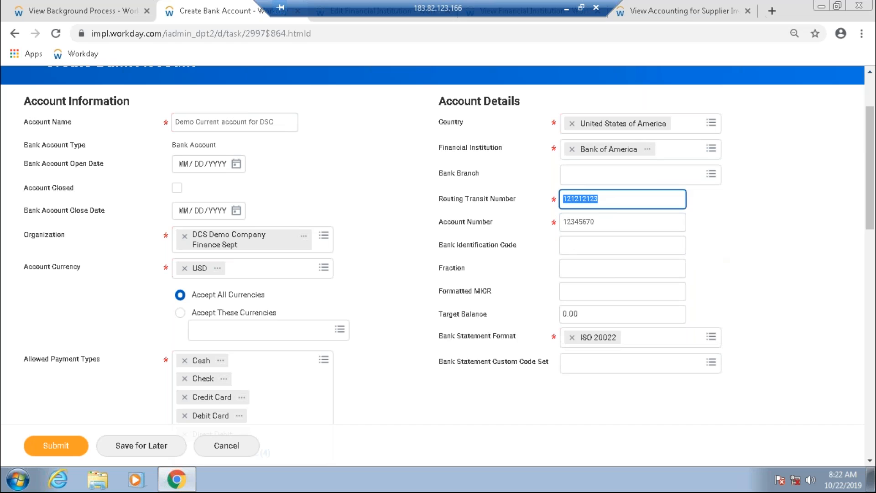
text(263198)
key(BackSpace)
text(81384)
click(588, 225)
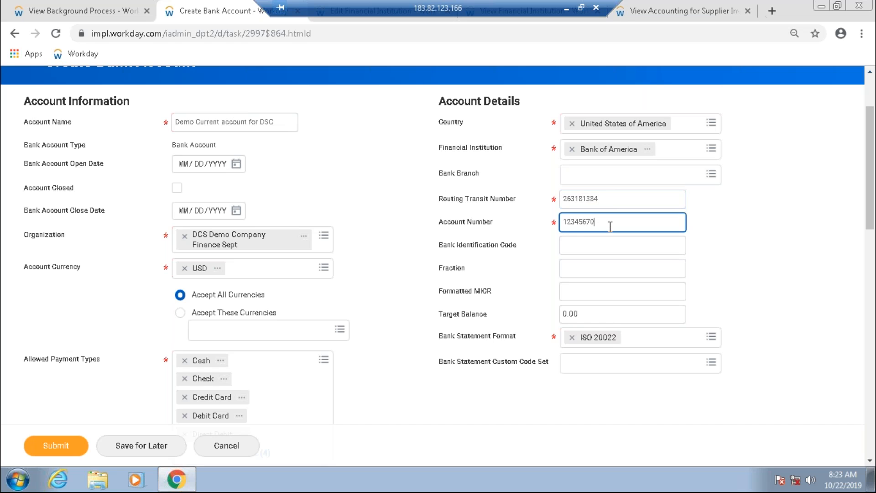
text(8)
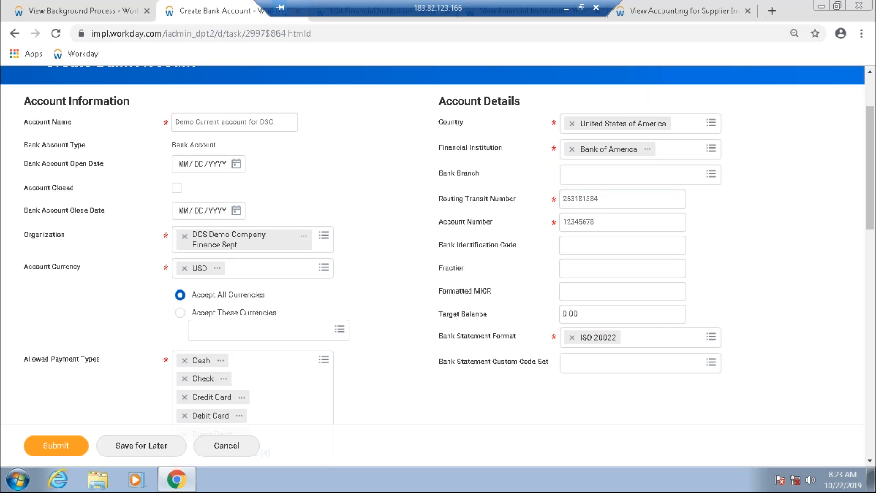
click(613, 244)
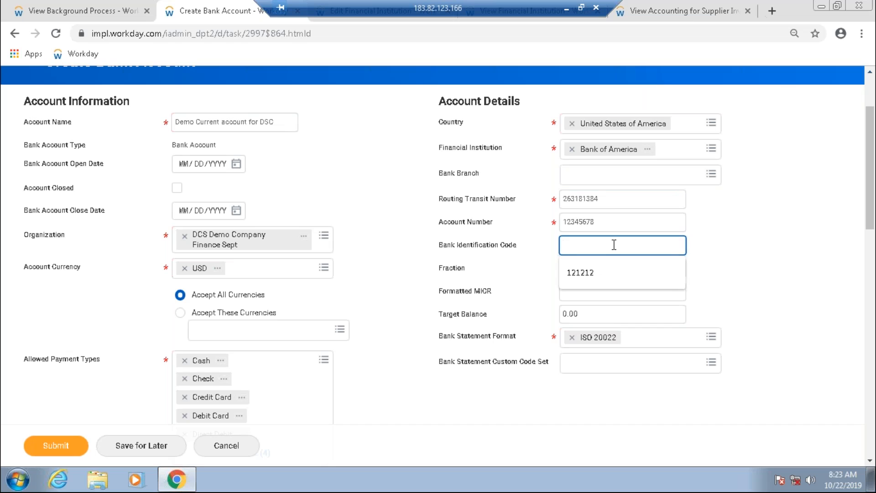
click(751, 303)
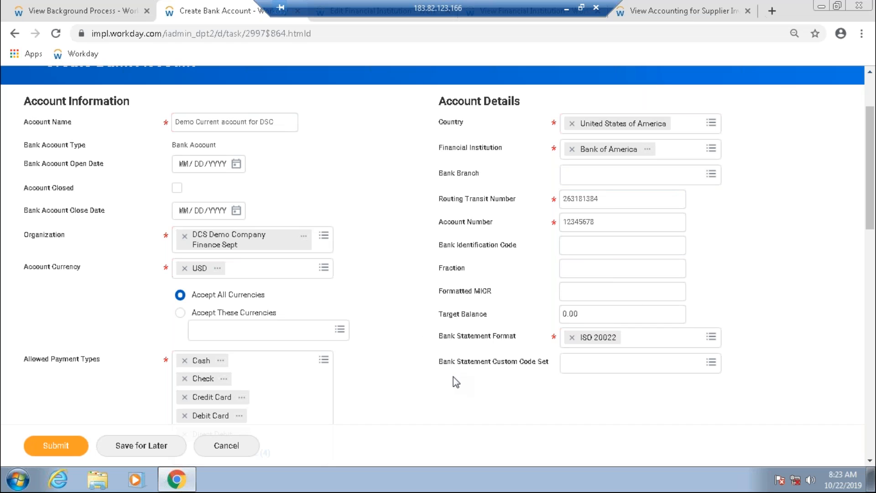
- Try to submit the bank account with the Bank of America details, read the error details, and close them
click(55, 445)
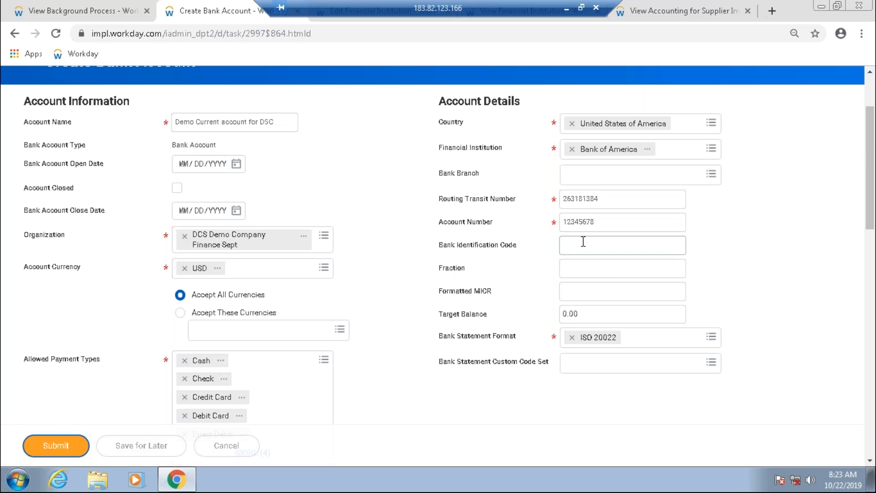
click(819, 147)
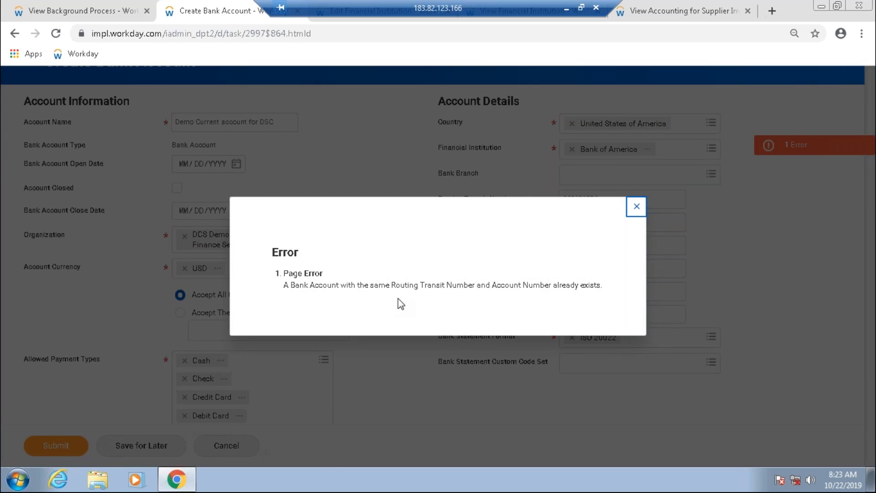
click(636, 206)
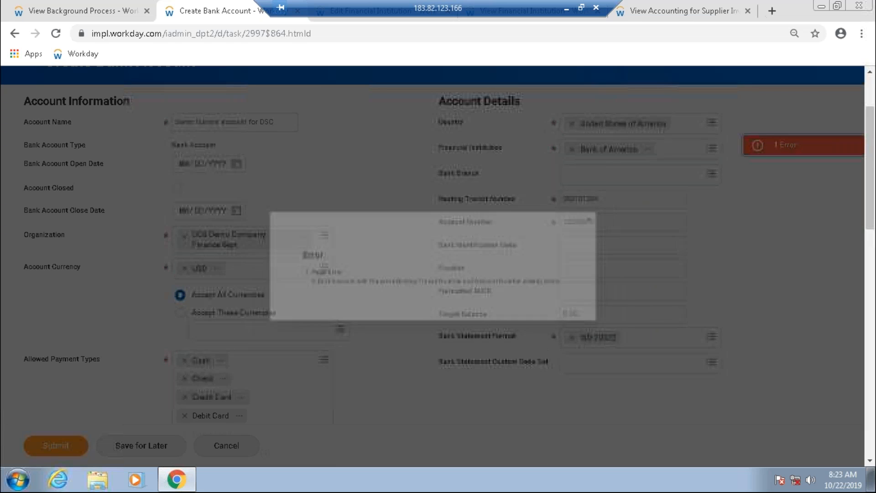
- Change the last digit of the account number and submit the bank account again
click(603, 225)
key(BackSpace)
text(0)
click(57, 447)
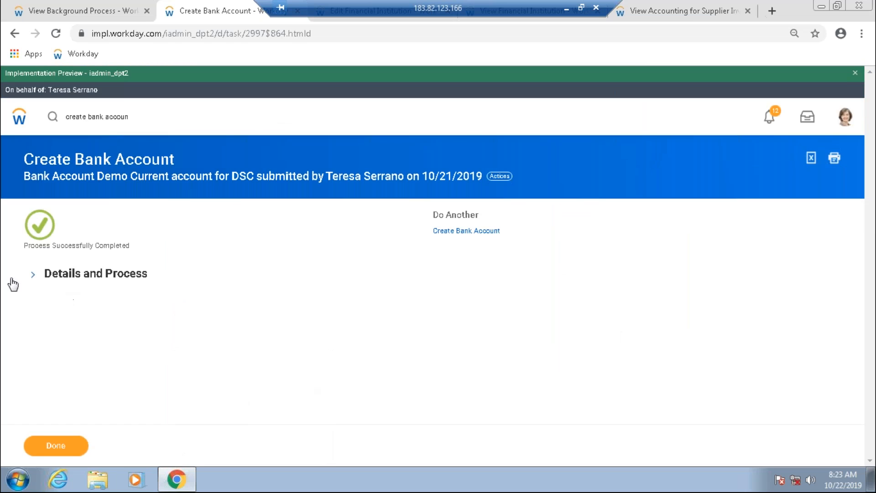
- Expand the submitted bank account's details and process history, and dismiss the low battery notice
click(33, 278)
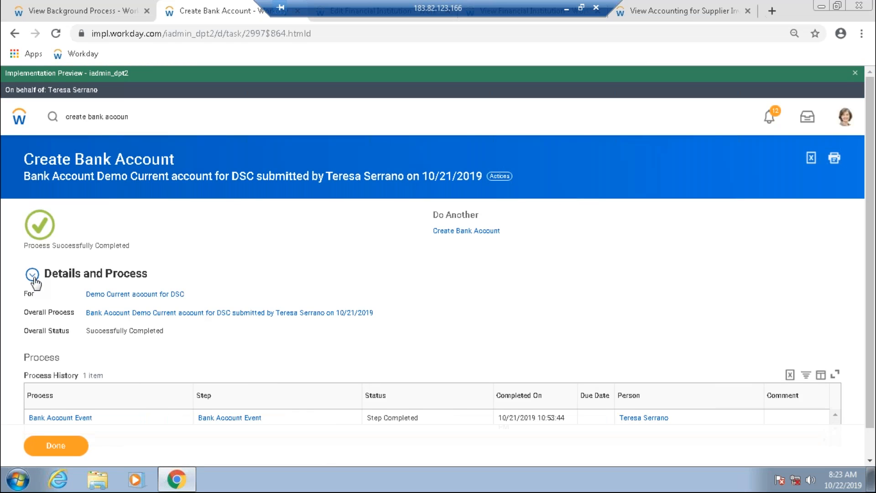
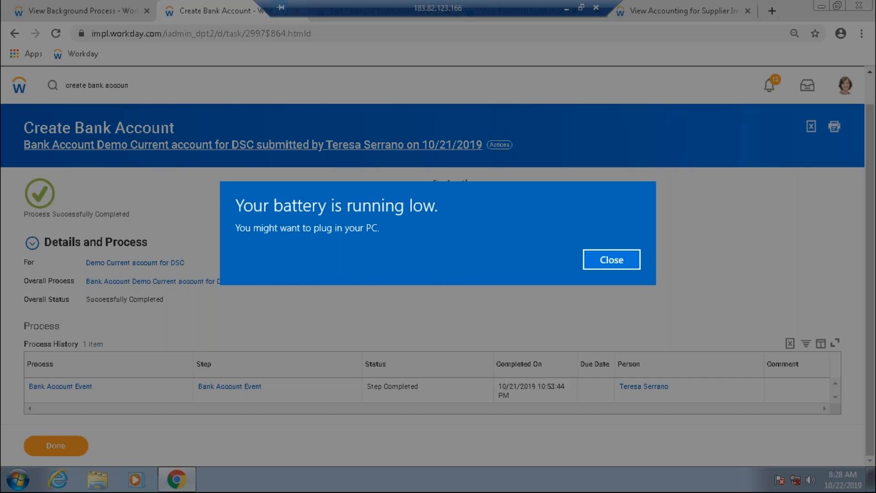
click(627, 268)
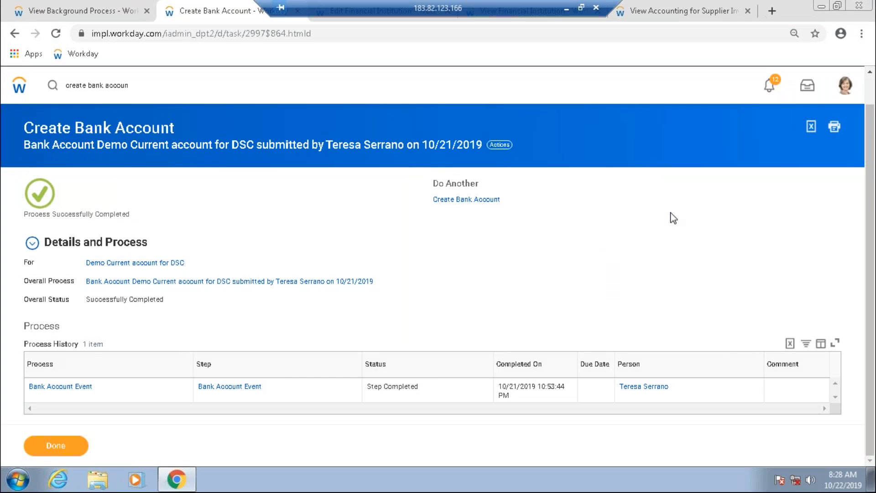